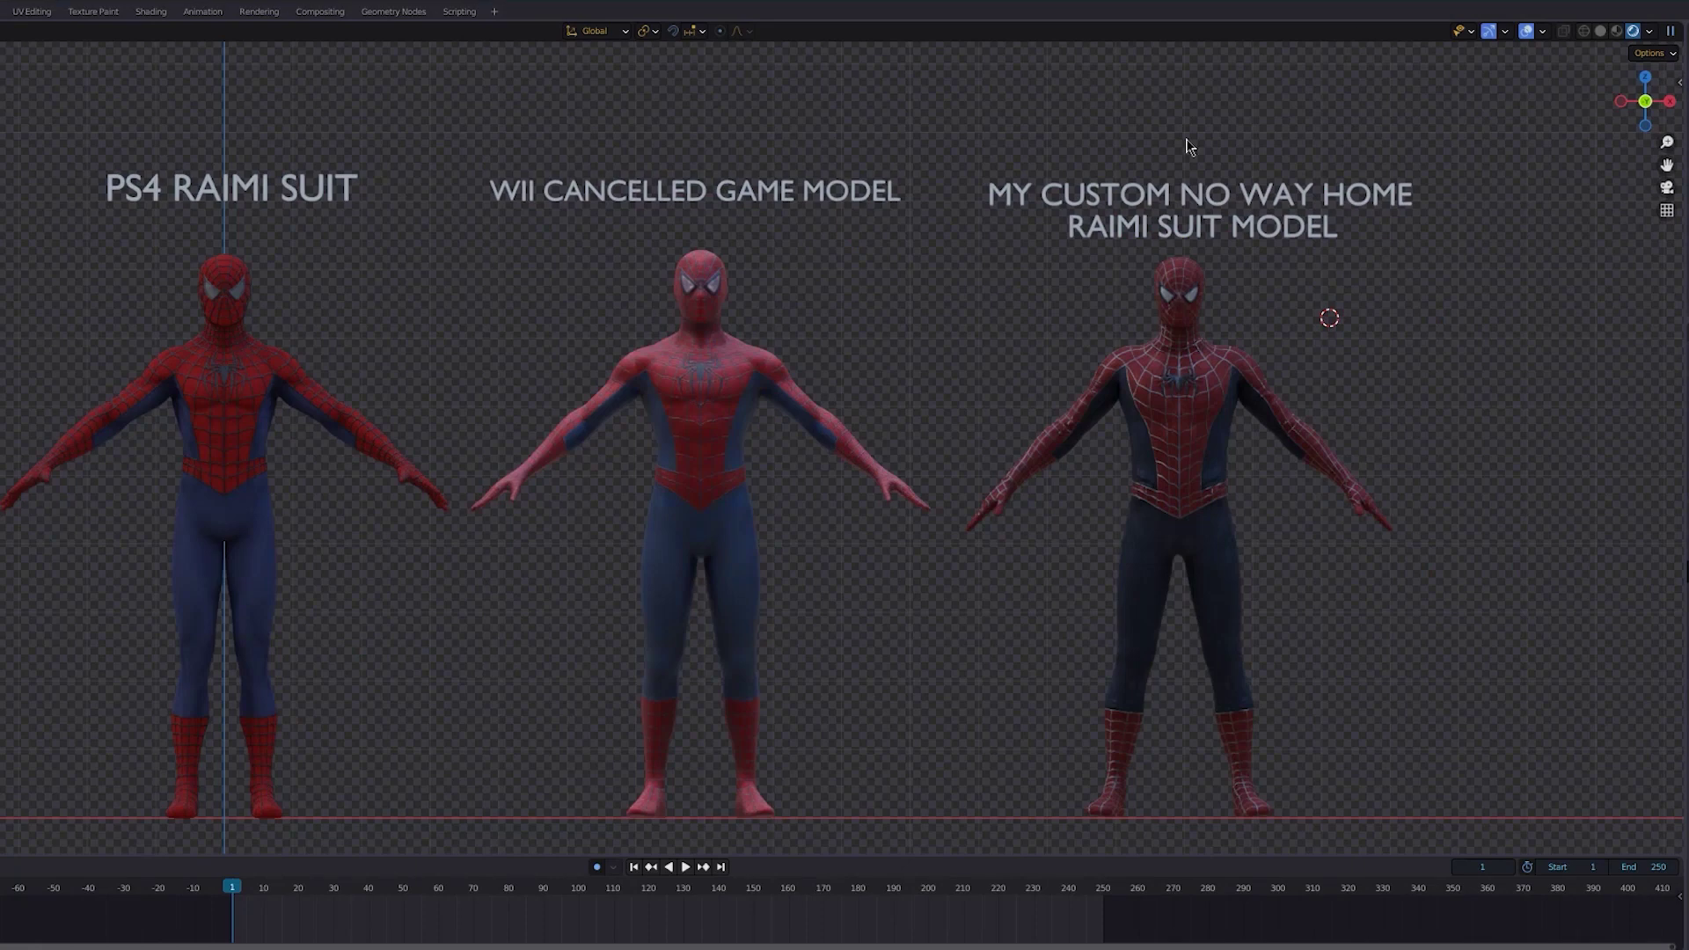
Step: Examine the PS4 Raimi suit model from the front, from its mask down to its torso
shift+middle_drag(687, 466, 981, 513)
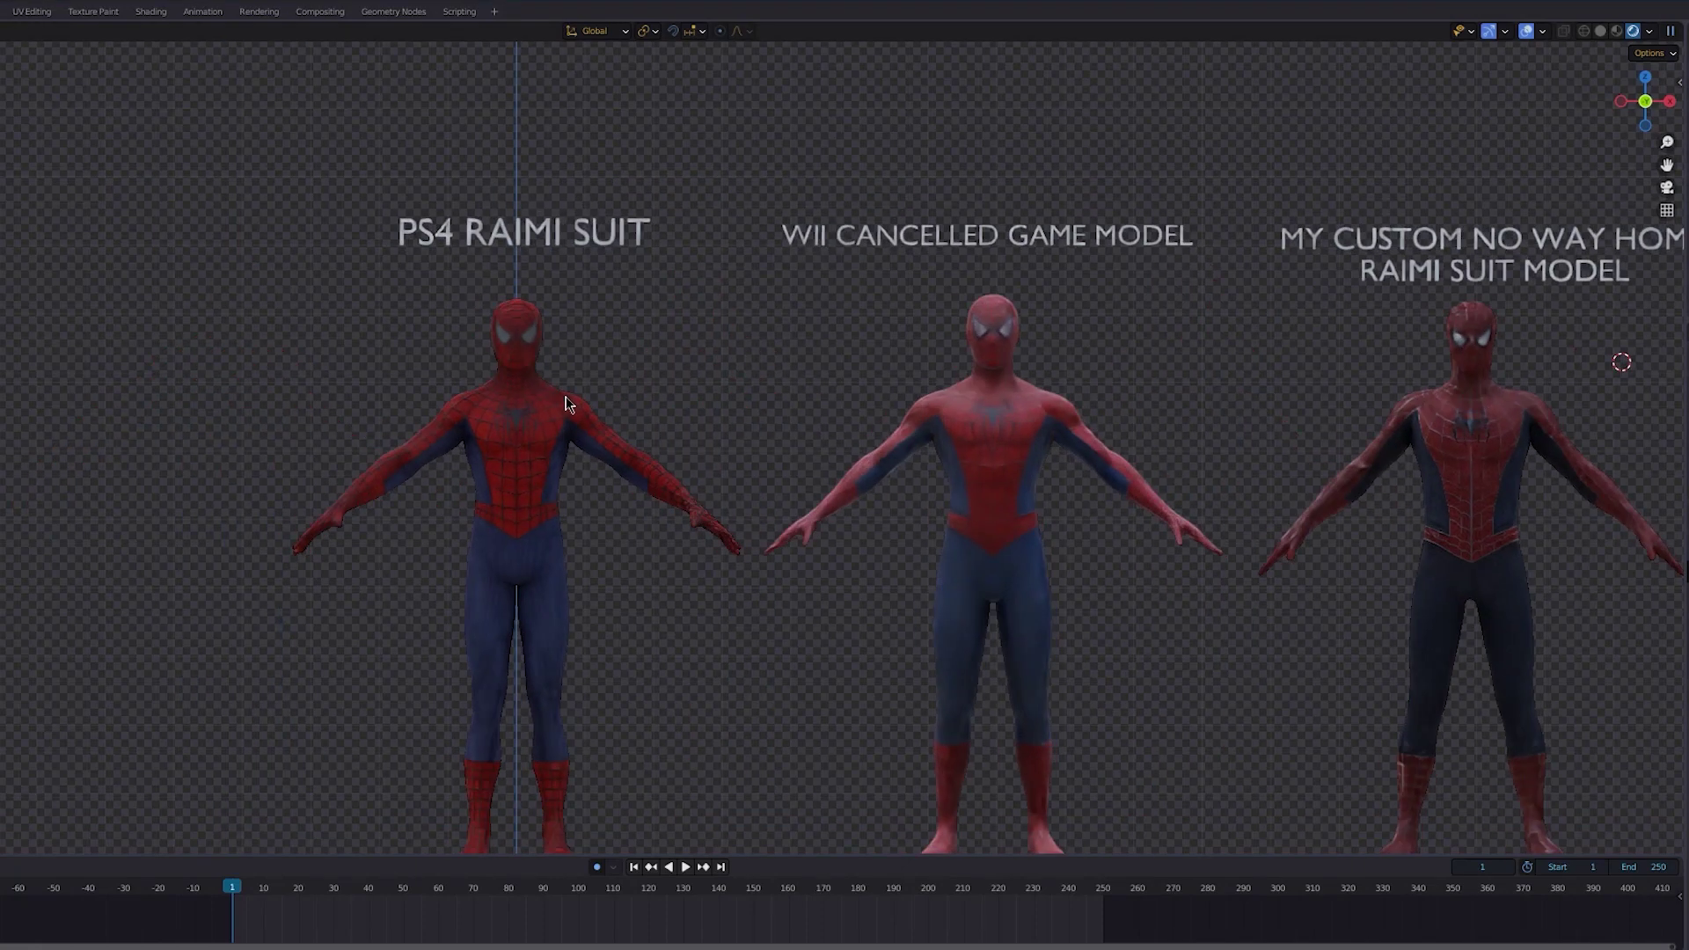
scroll(566, 396, up, 3)
shift+middle_drag(622, 403, 782, 346)
scroll(782, 347, down, 1)
shift+middle_drag(695, 459, 691, 626)
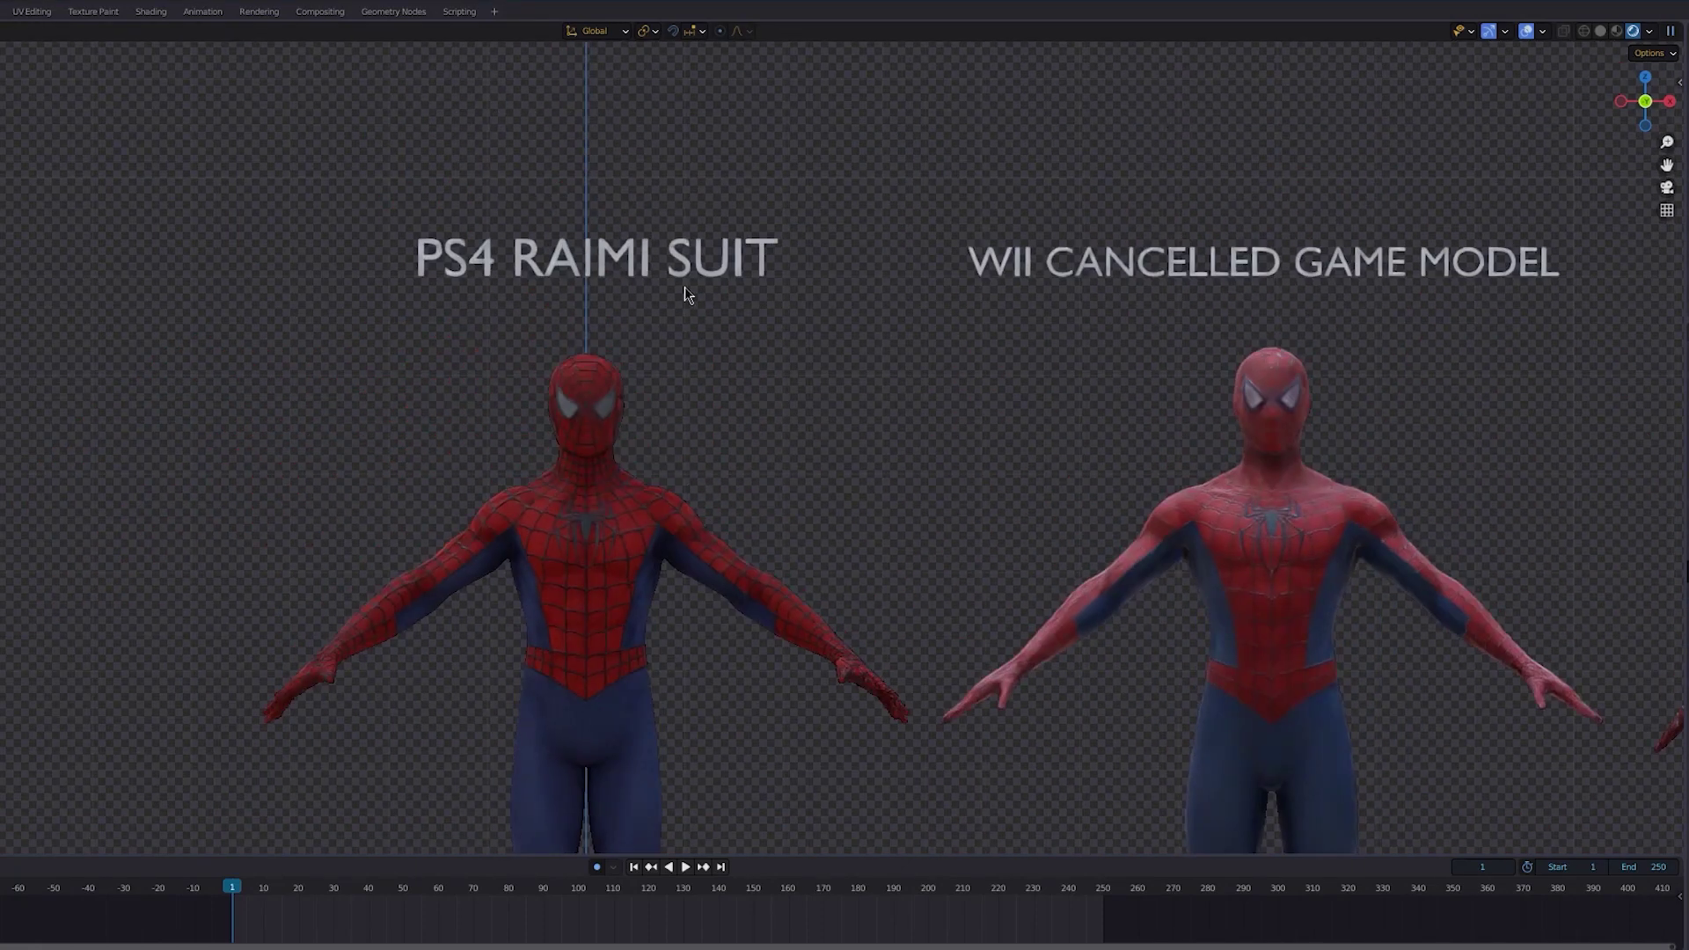
scroll(674, 619, down, 2)
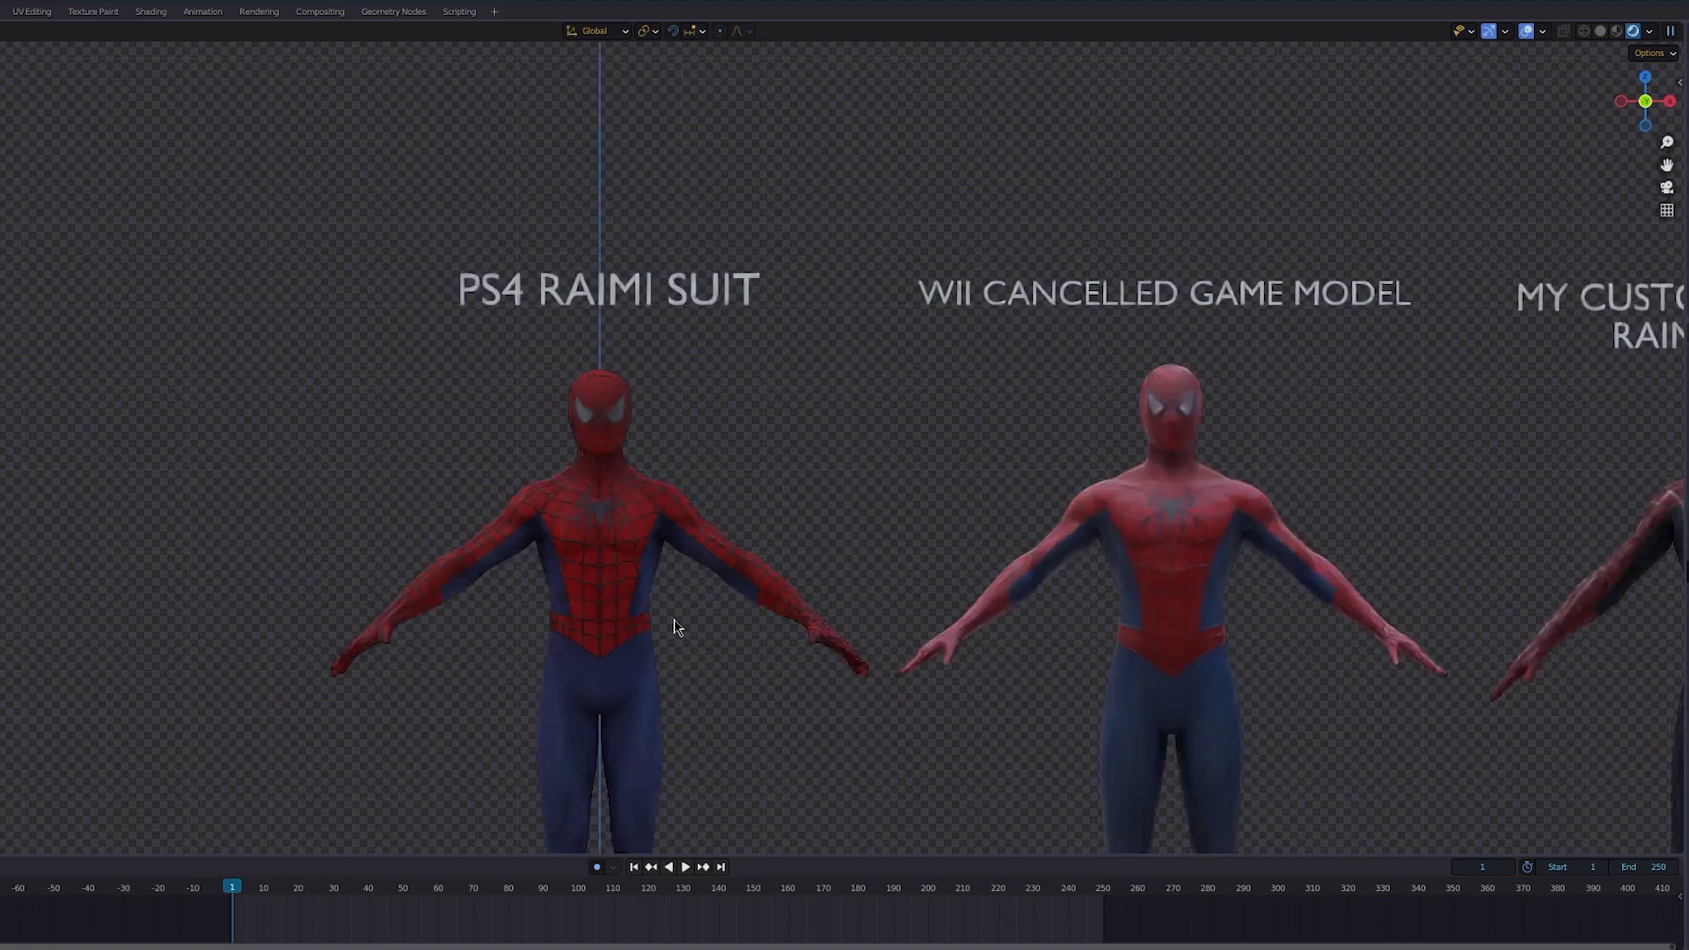
Step: Inspect the Wii cancelled game model from the front, including its mask and chest emblem
shift+scroll(664, 426, down, 6)
shift+middle_drag(1126, 360, 766, 582)
scroll(814, 283, up, 2)
shift+middle_drag(787, 322, 696, 401)
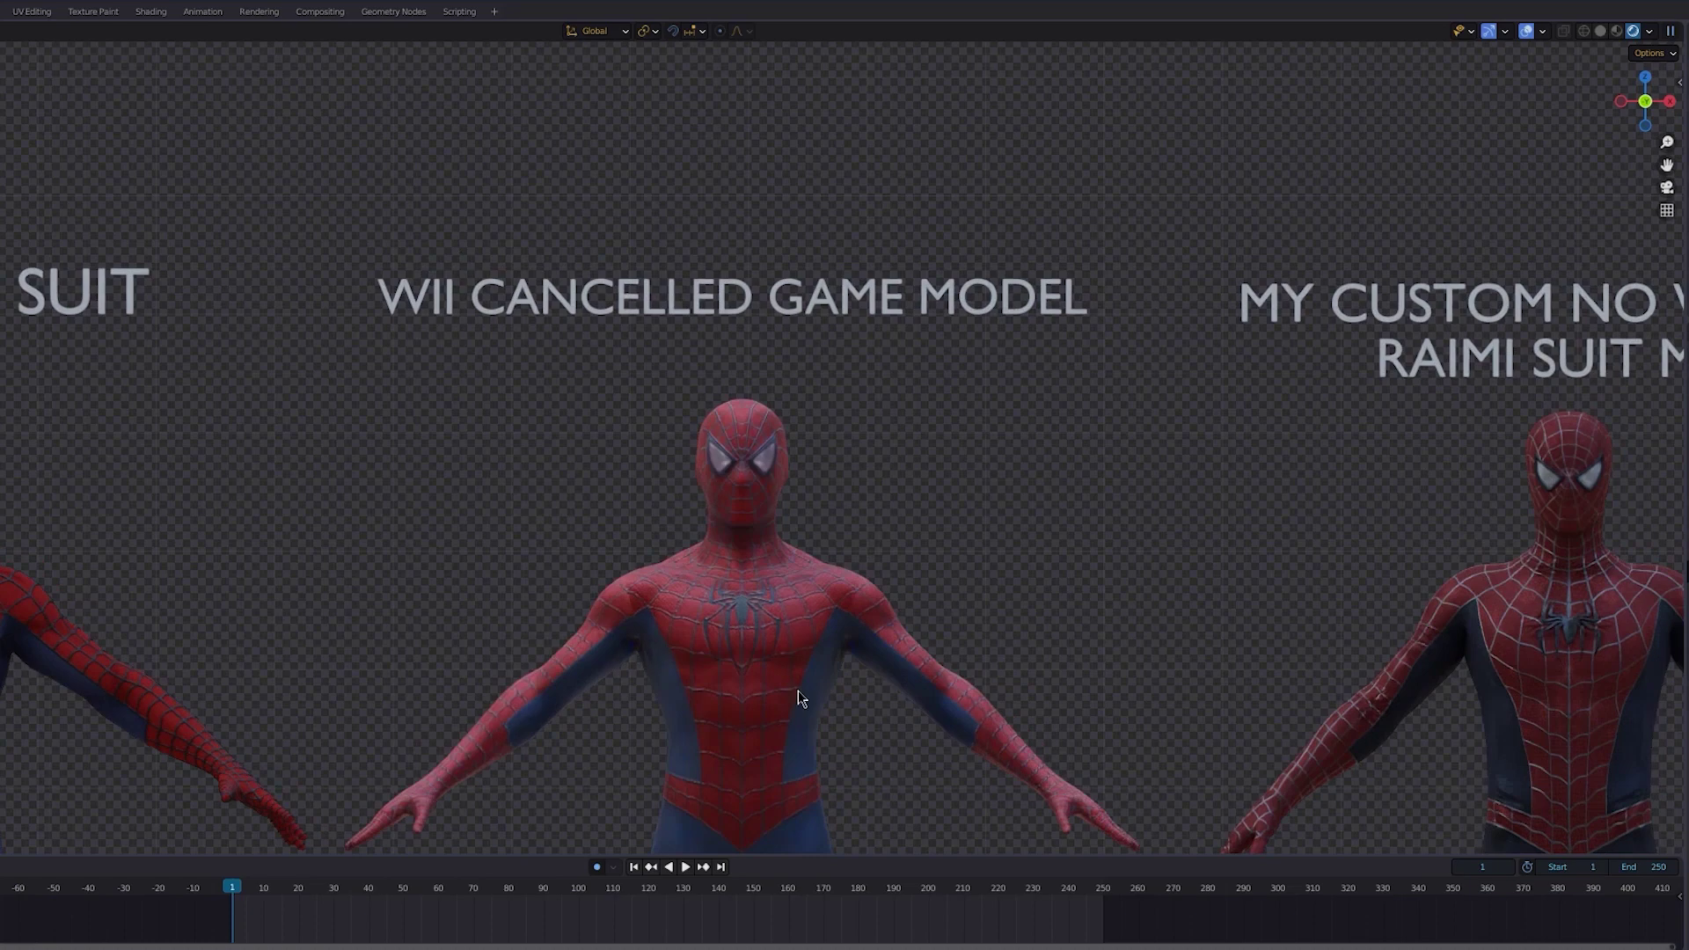
scroll(803, 679, up, 3)
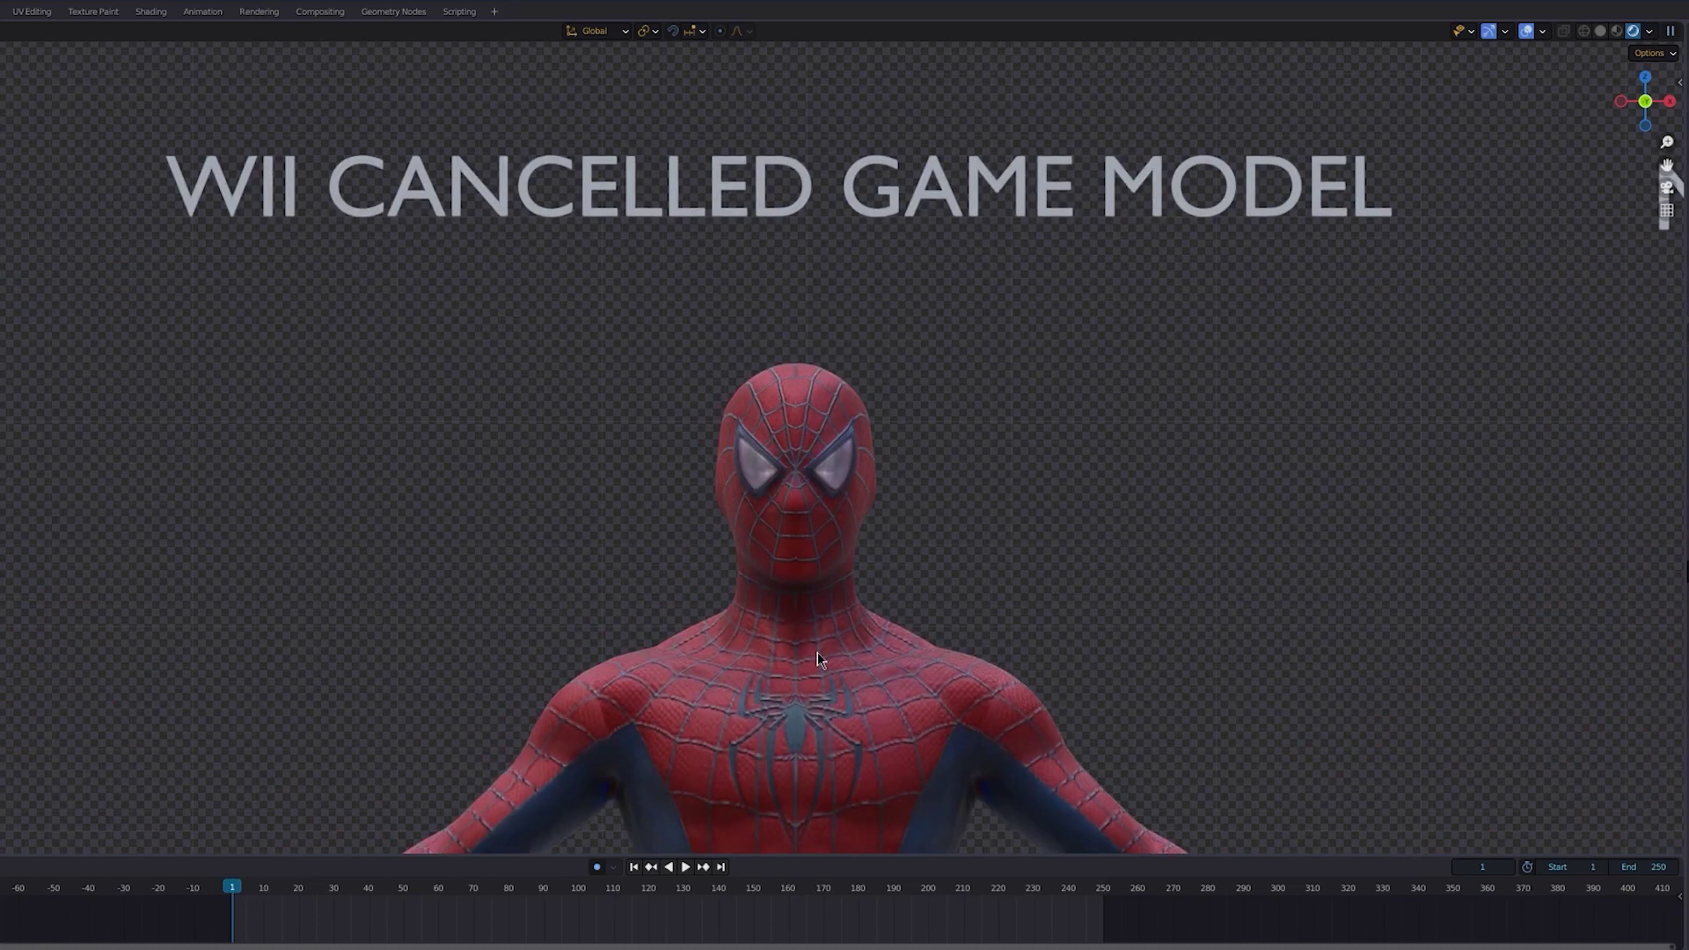
scroll(817, 653, down, 2)
shift+middle_drag(807, 689, 765, 476)
Step: Examine the custom No Way Home Raimi suit model's head and torso from the front, and compare all three models
scroll(762, 475, down, 3)
shift+middle_drag(1100, 350, 655, 578)
scroll(796, 446, up, 4)
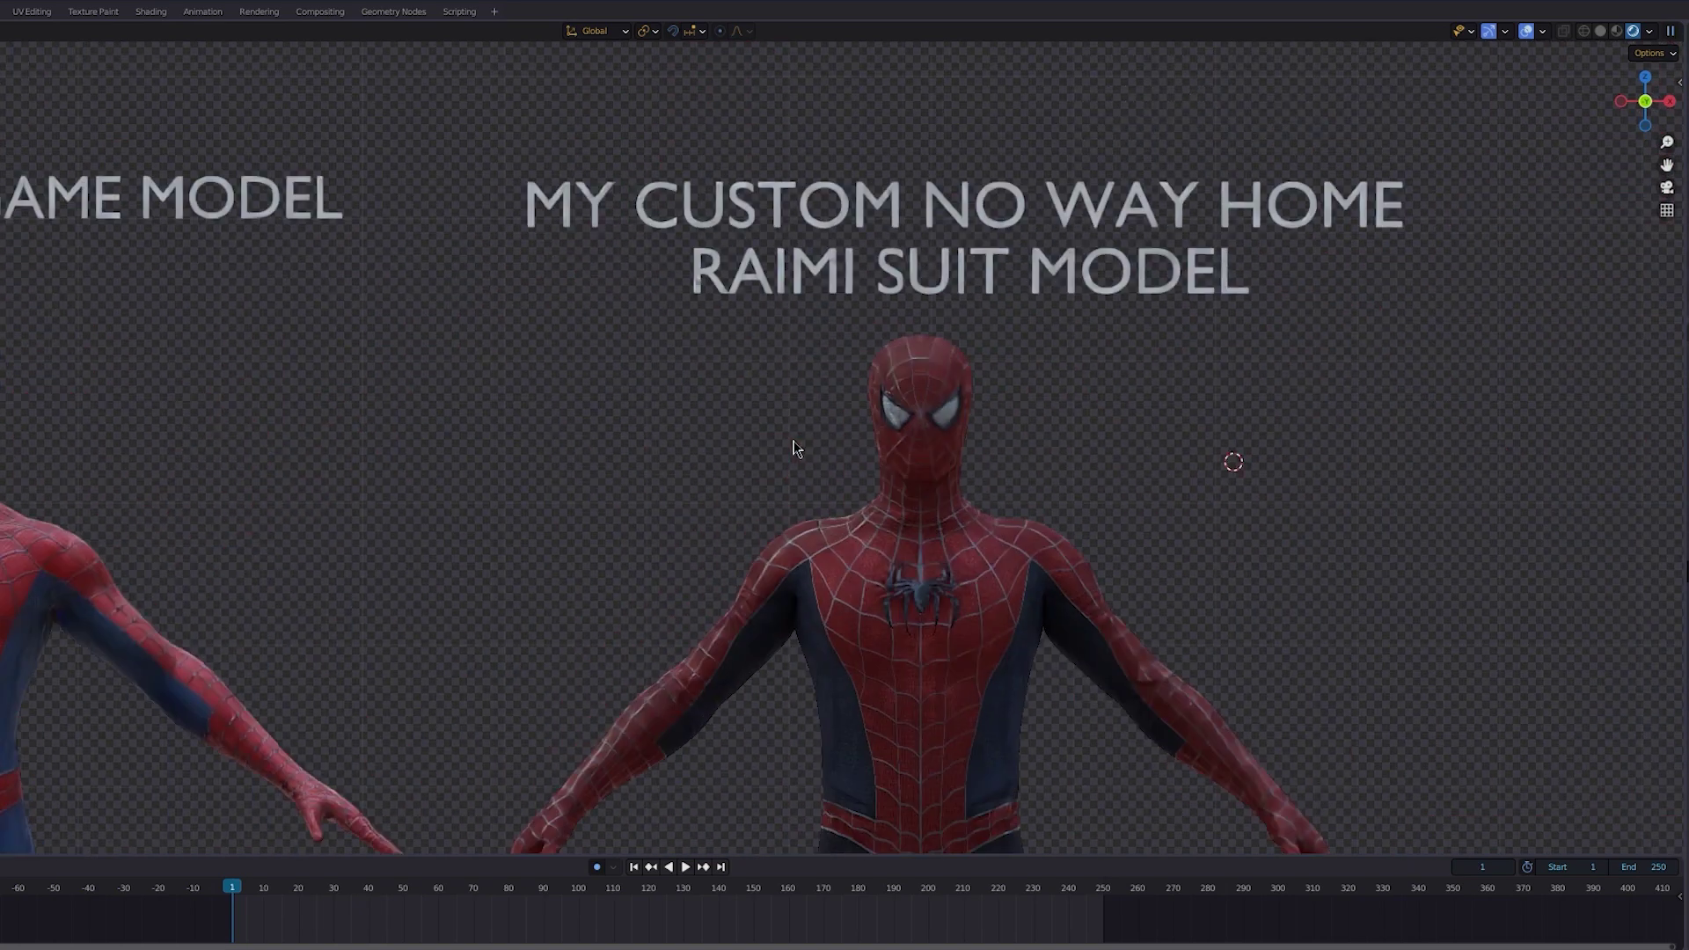
scroll(802, 440, up, 1)
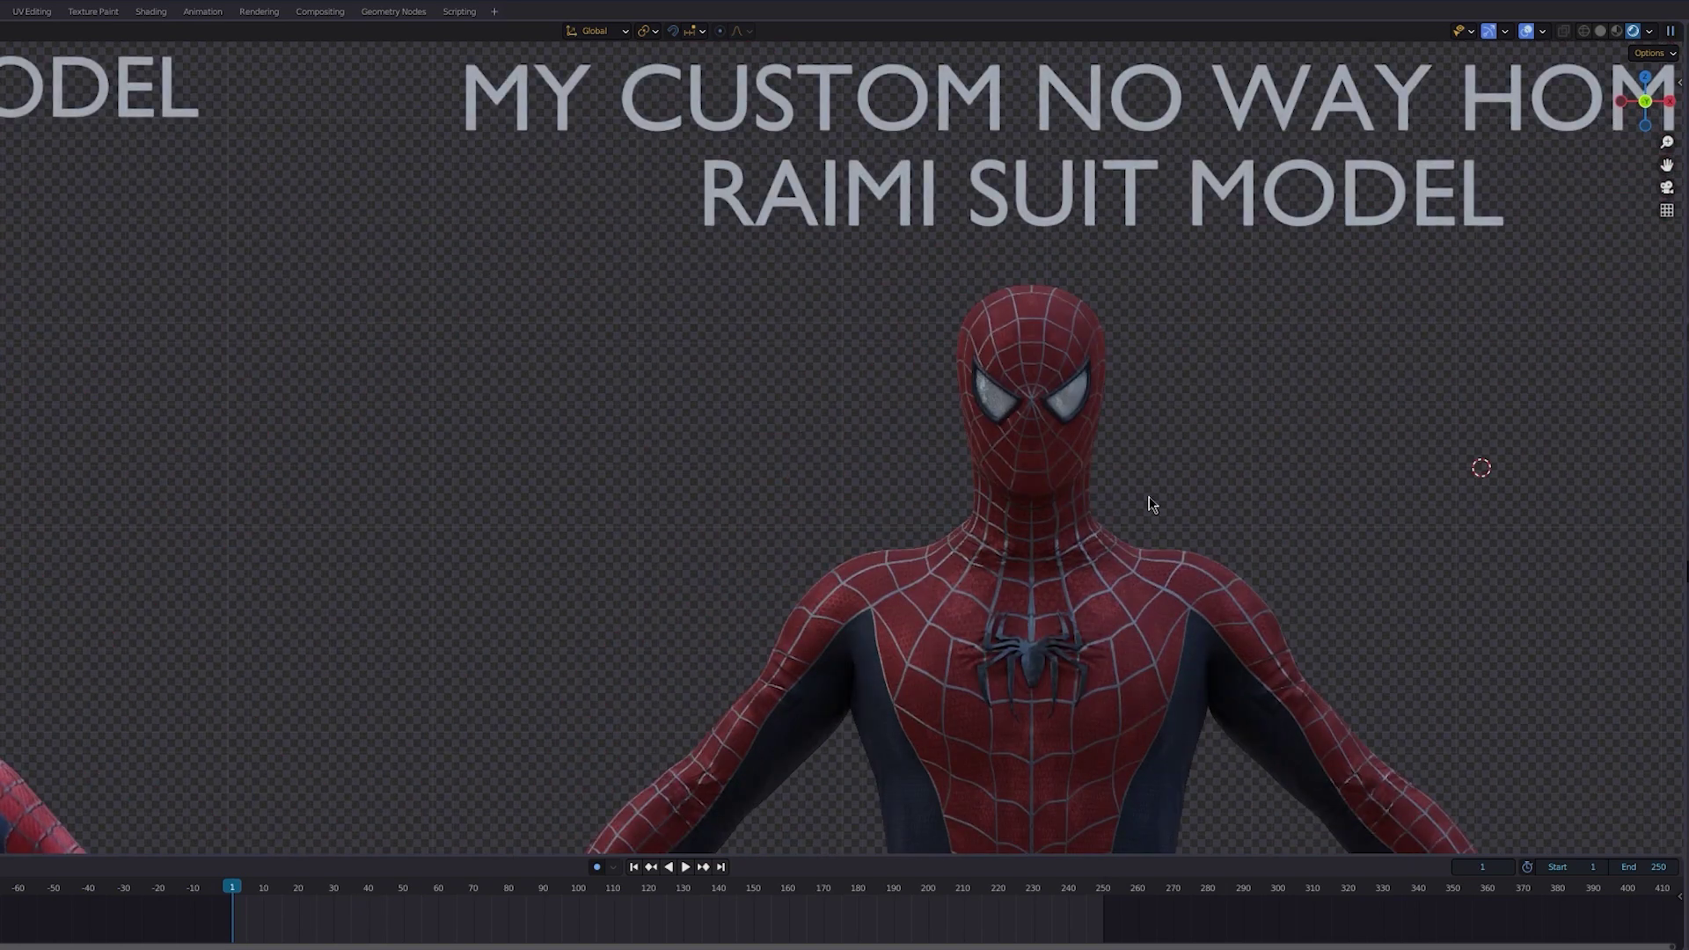
shift+middle_drag(1125, 497, 1285, 501)
shift+middle_drag(1324, 641, 1214, 407)
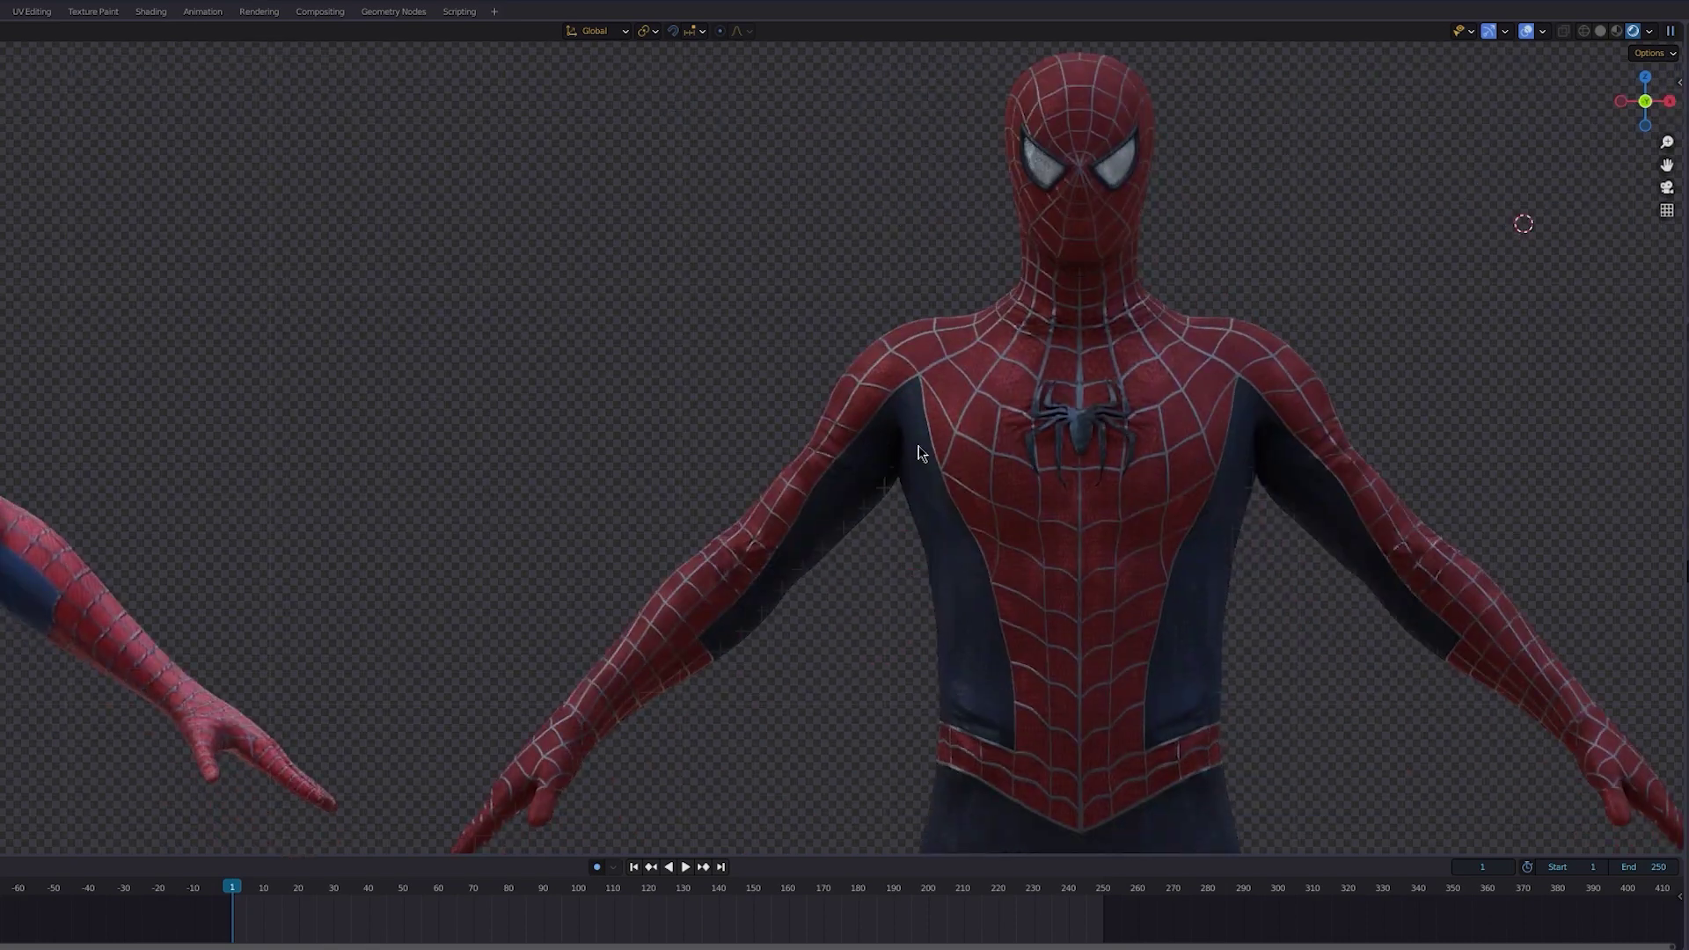
scroll(944, 500, down, 6)
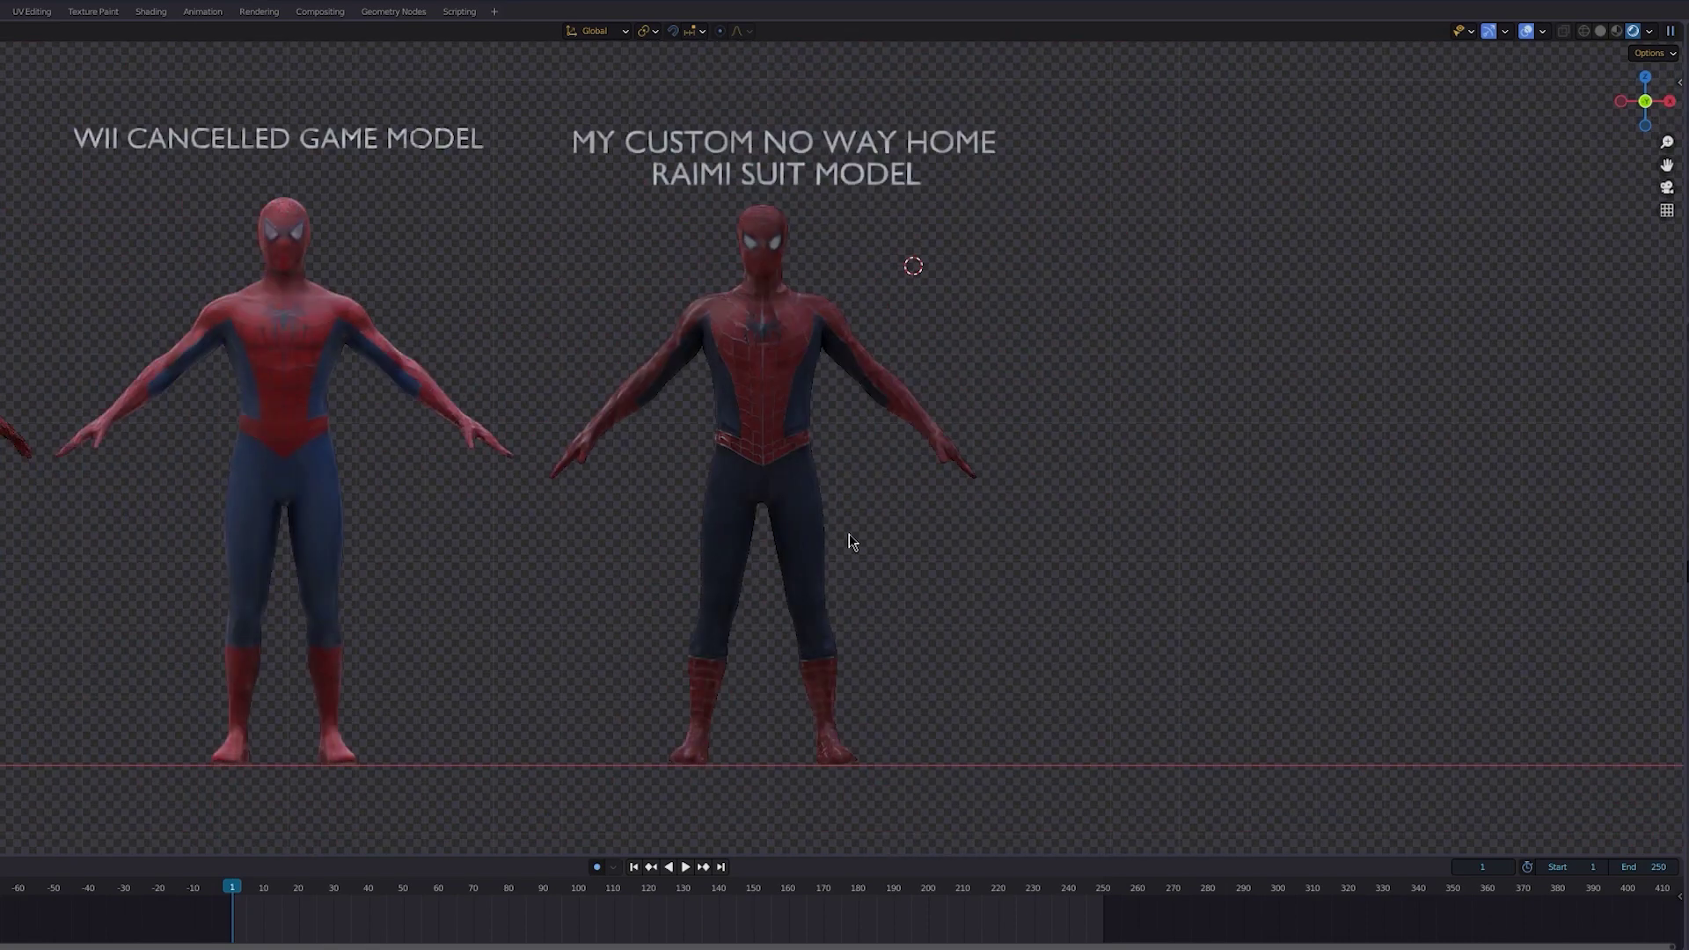
shift+middle_drag(880, 538, 1217, 567)
scroll(1179, 558, down, 1)
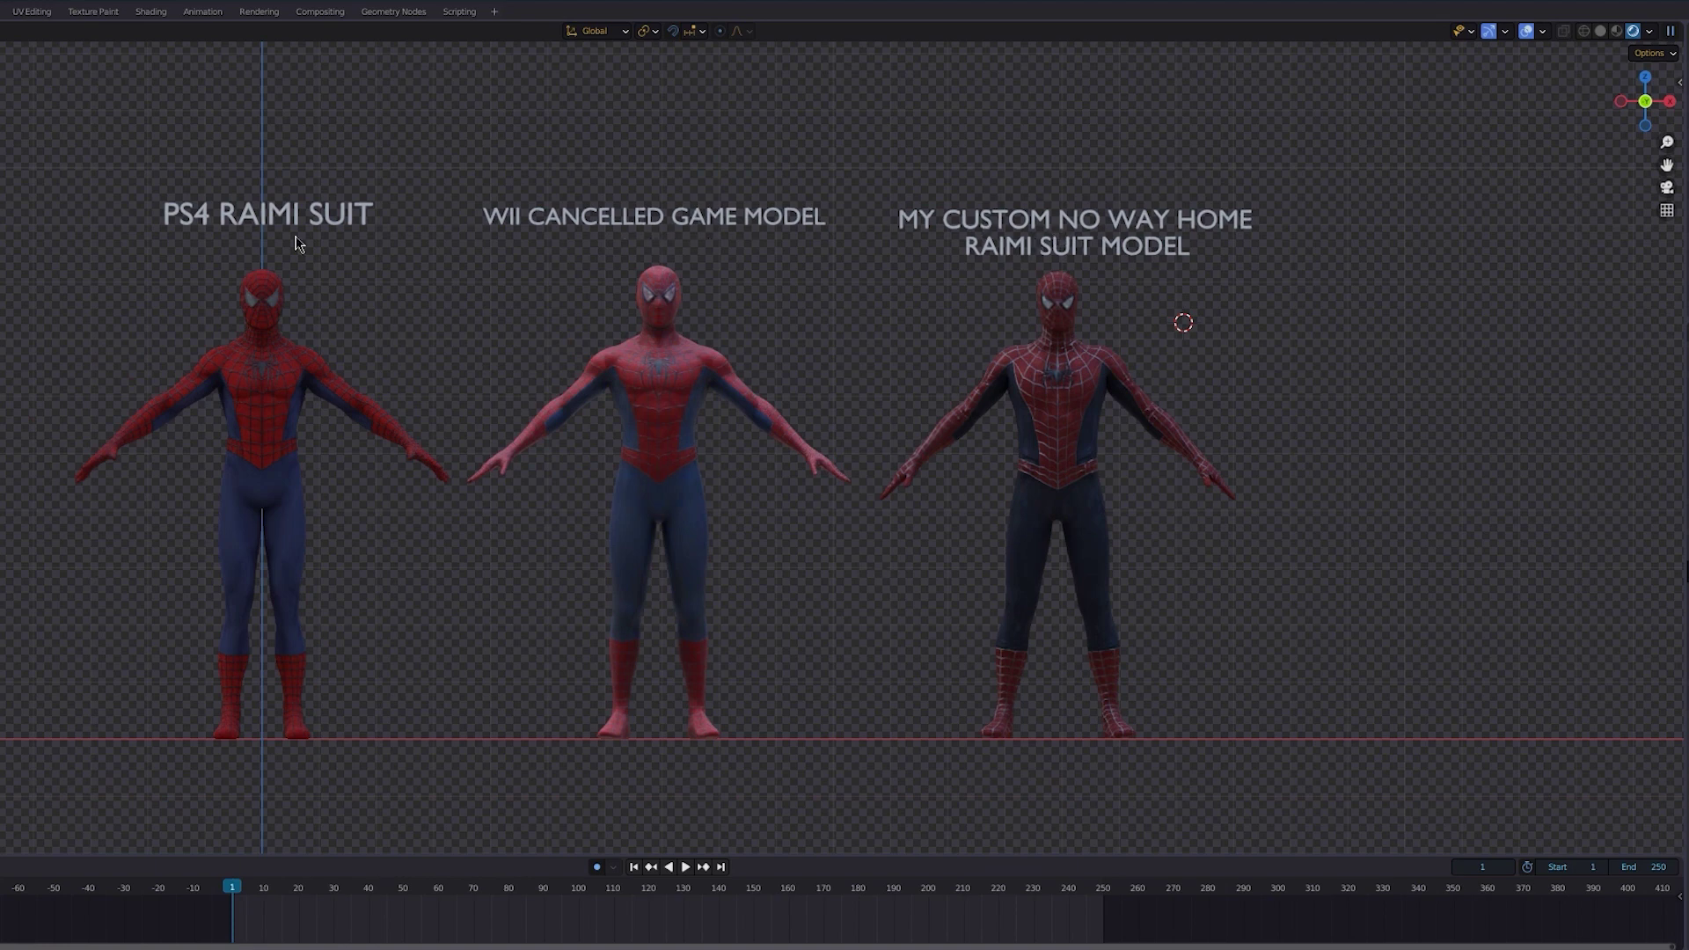
Step: View the PS4 Raimi suit model's upper body from the side and from the front at an angle
middle_drag(225, 444, 621, 380)
shift+middle_drag(343, 380, 653, 414)
scroll(663, 394, up, 4)
shift+middle_drag(708, 347, 667, 516)
scroll(701, 475, up, 3)
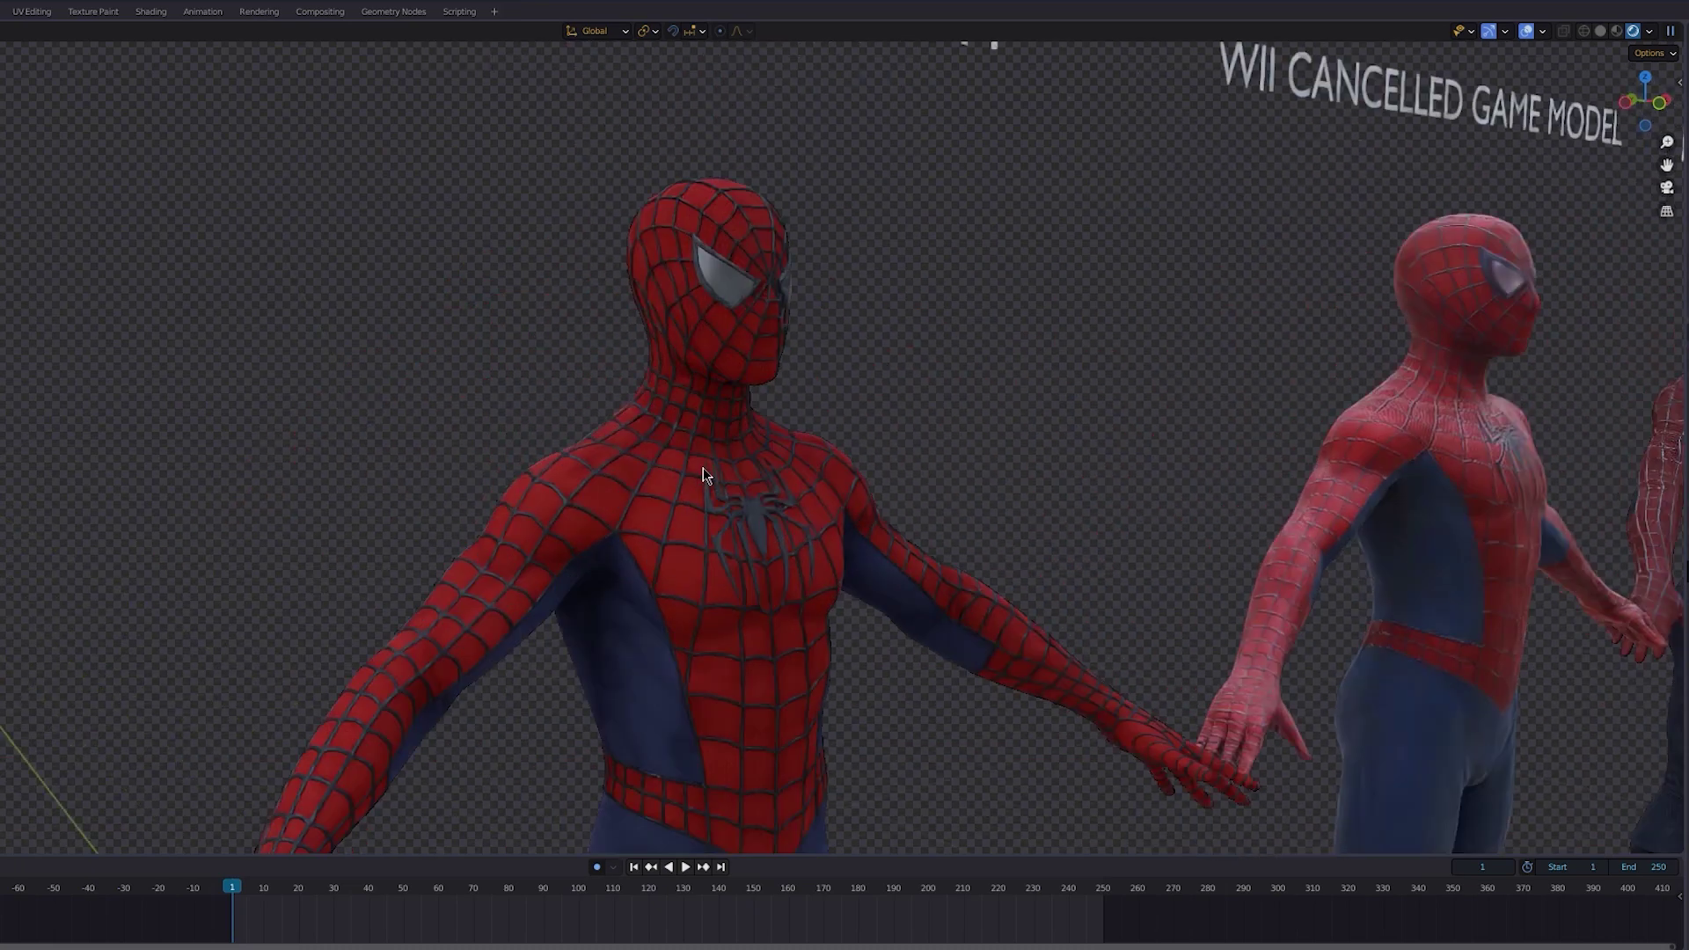
middle_drag(823, 462, 913, 461)
middle_drag(968, 546, 852, 510)
middle_drag(1014, 580, 909, 581)
scroll(701, 588, down, 4)
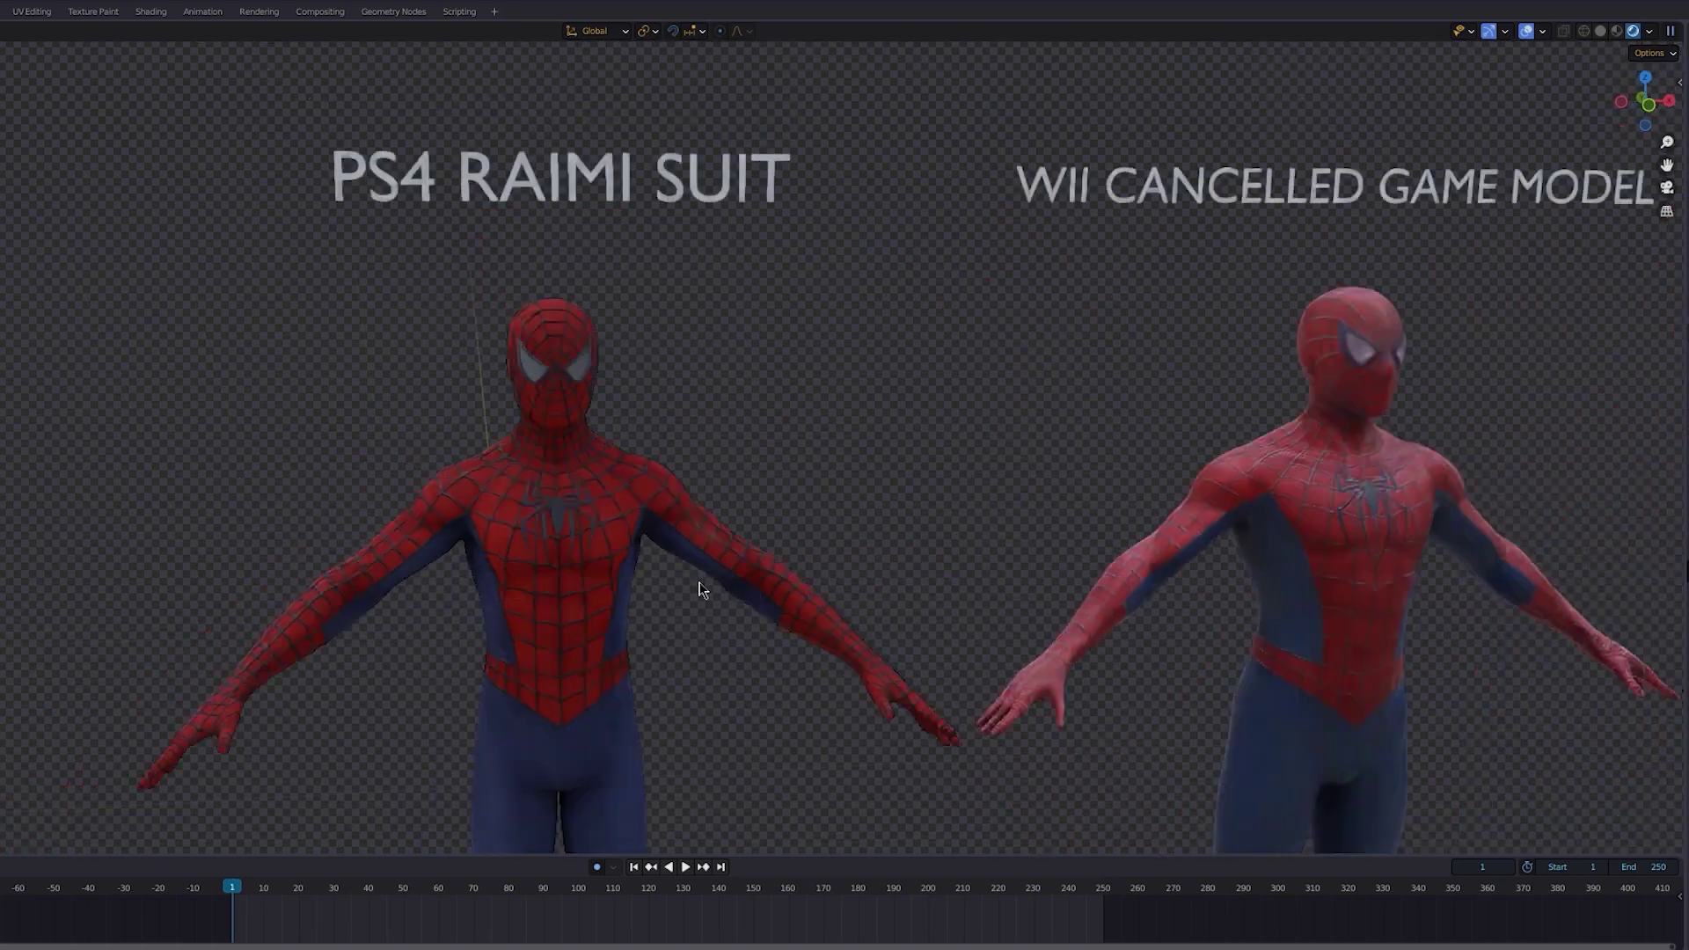
Step: Inspect the PS4 suit's mask, chest emblem, legs and boots up close
middle_drag(652, 475, 690, 571)
scroll(692, 578, up, 5)
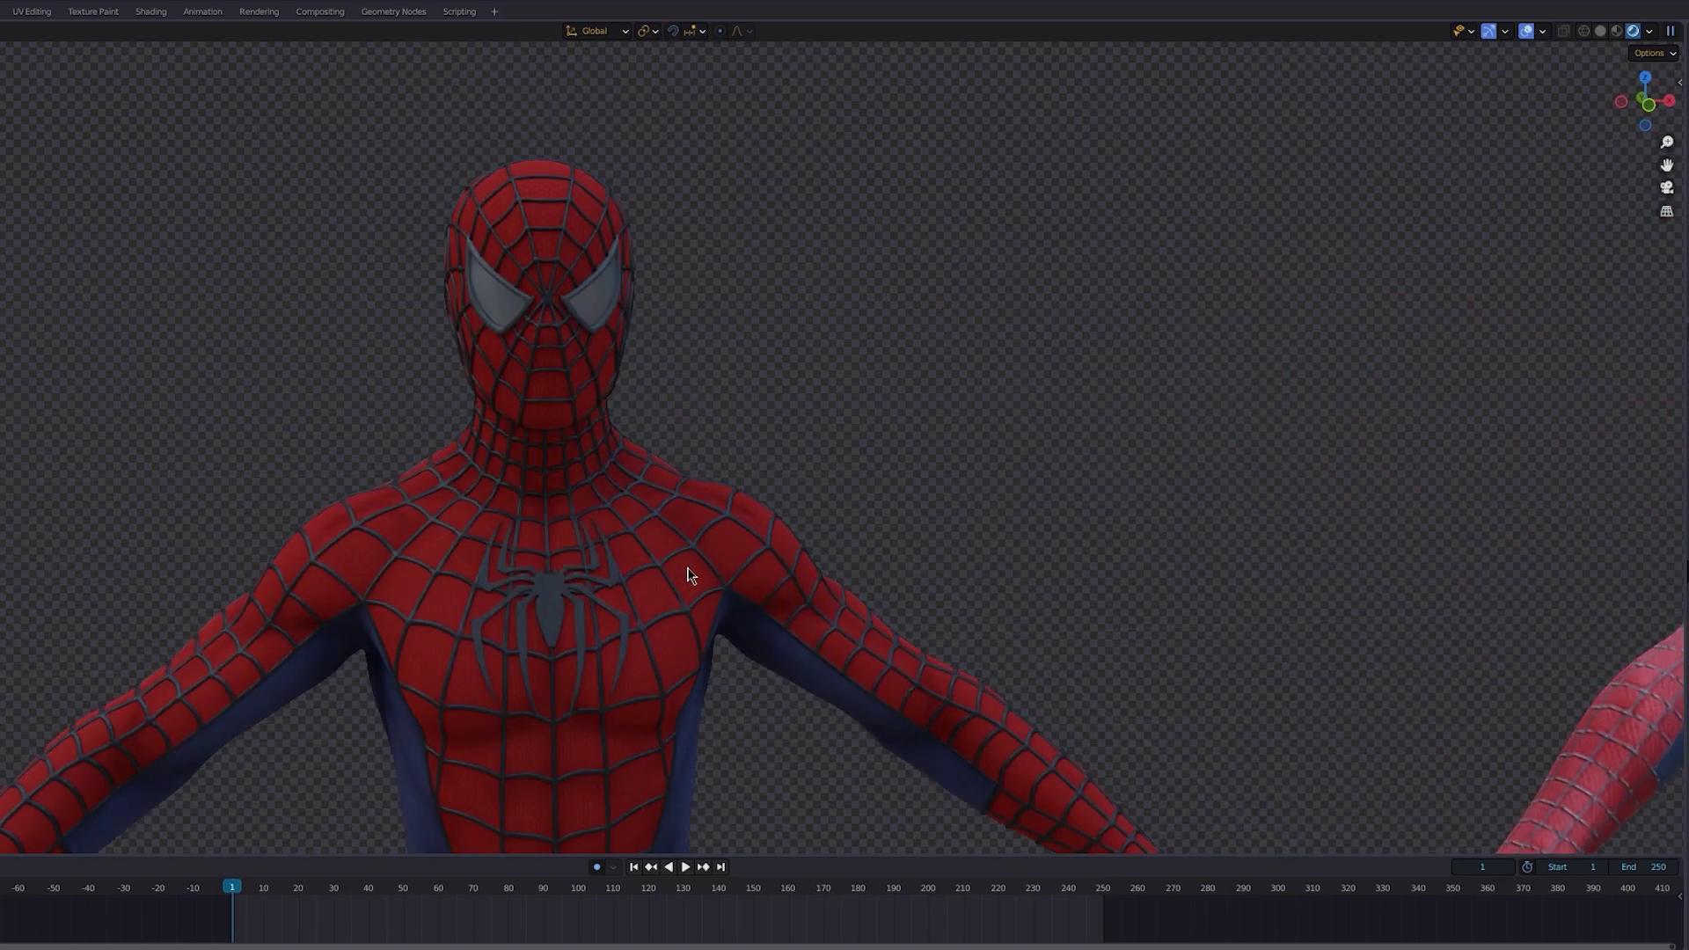
scroll(661, 577, up, 2)
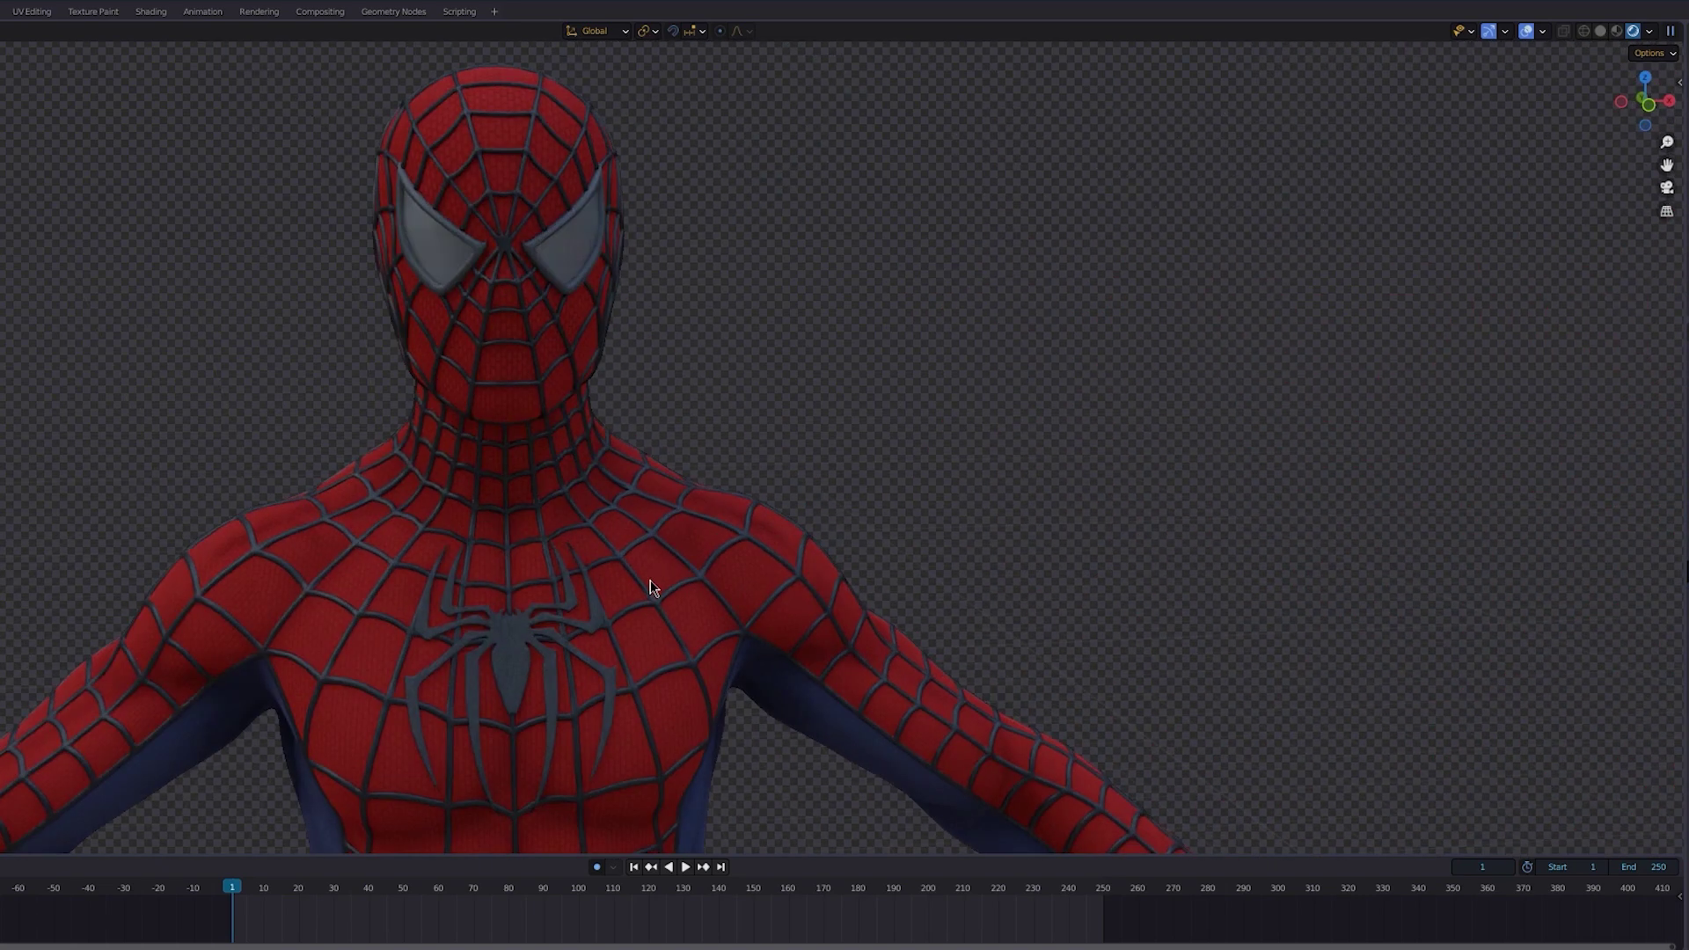
scroll(683, 736, down, 5)
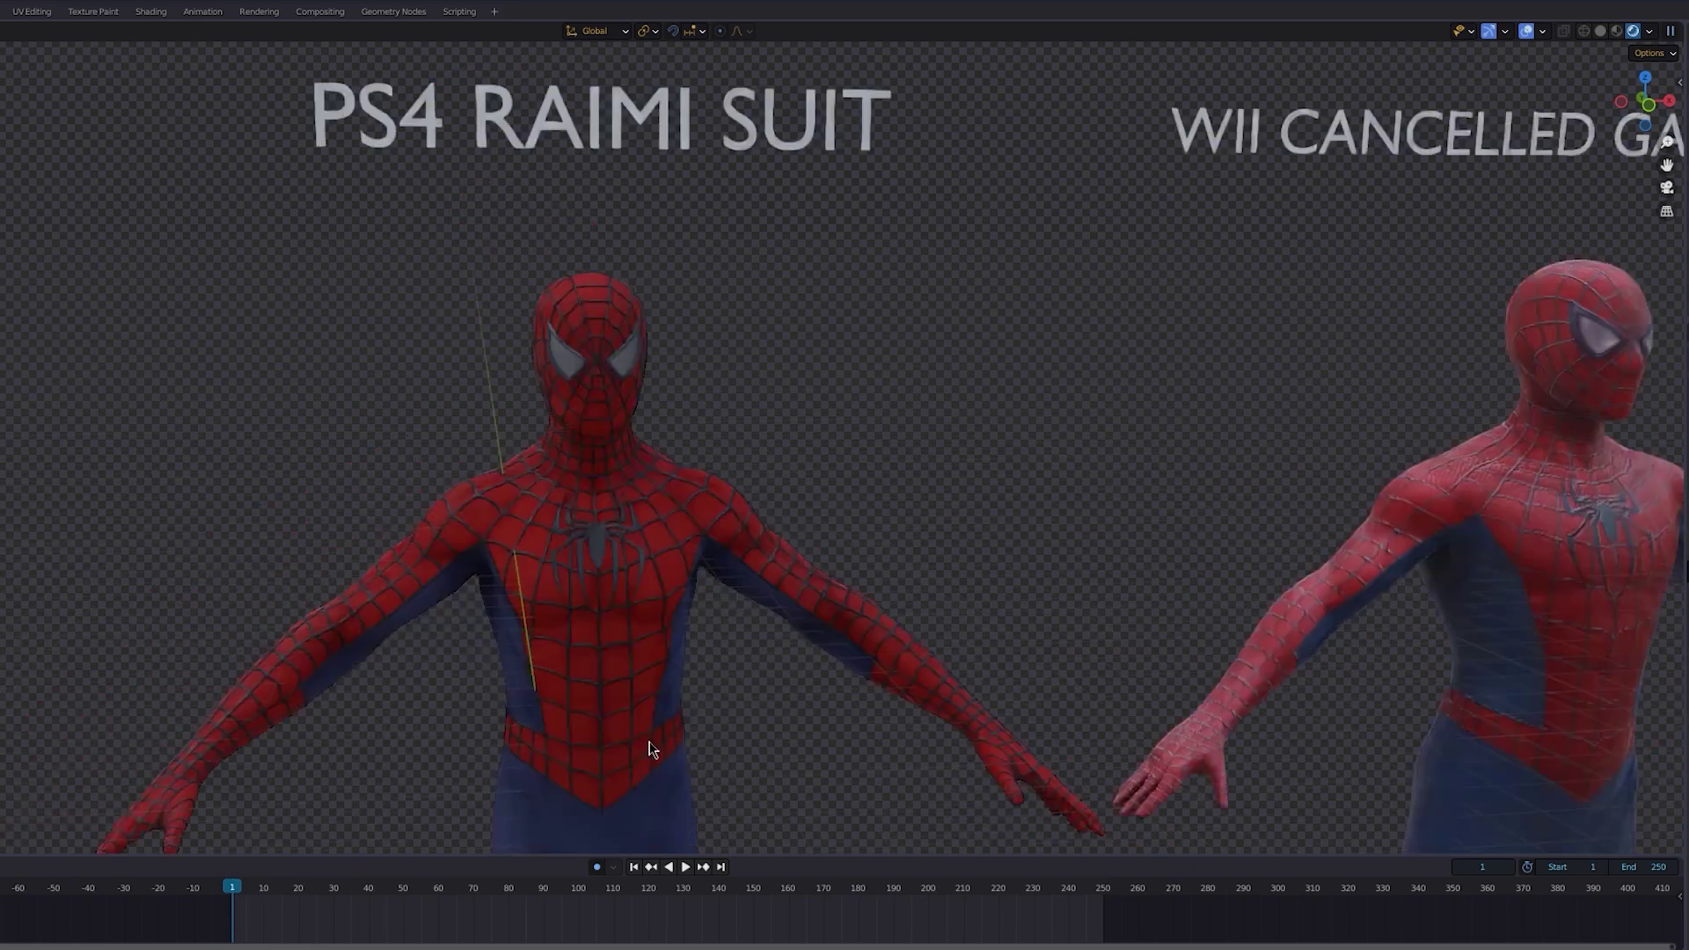
scroll(655, 519, up, 3)
scroll(649, 515, up, 3)
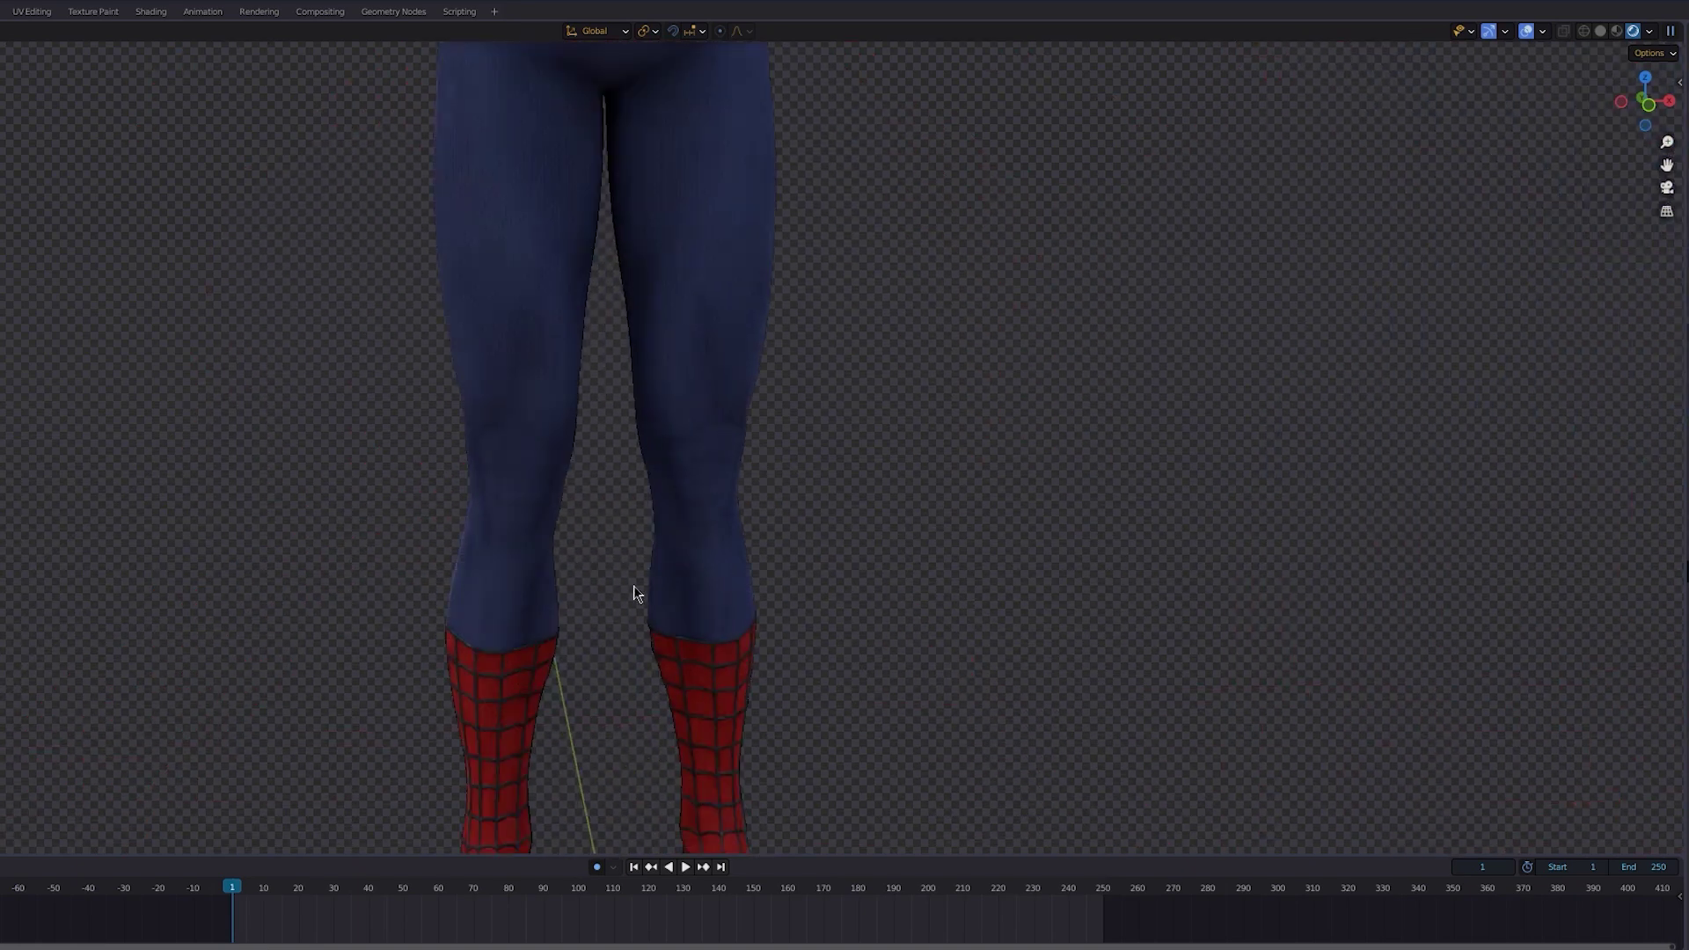
middle_drag(610, 614, 620, 601)
scroll(695, 493, down, 5)
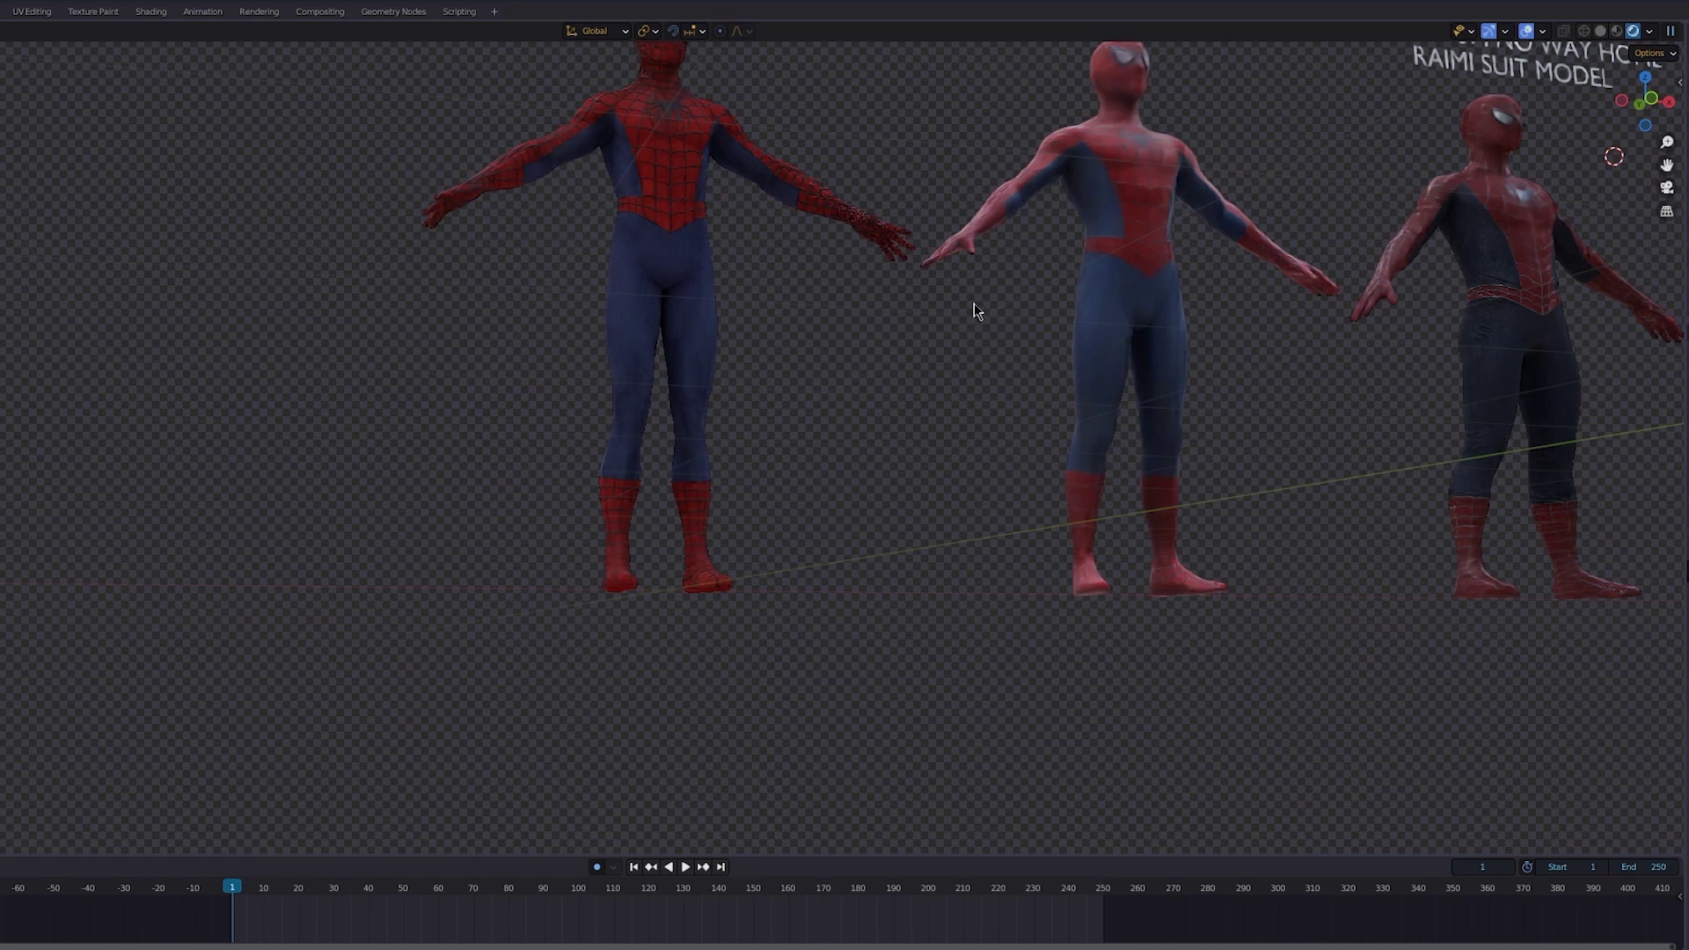
Step: Examine the Wii model's upper body from an angle, focusing on its webbing and chest emblem
shift+middle_drag(958, 325, 774, 586)
scroll(776, 308, up, 2)
middle_drag(973, 431, 774, 425)
shift+middle_drag(1062, 430, 869, 416)
scroll(828, 383, up, 3)
scroll(796, 494, down, 3)
scroll(795, 494, up, 5)
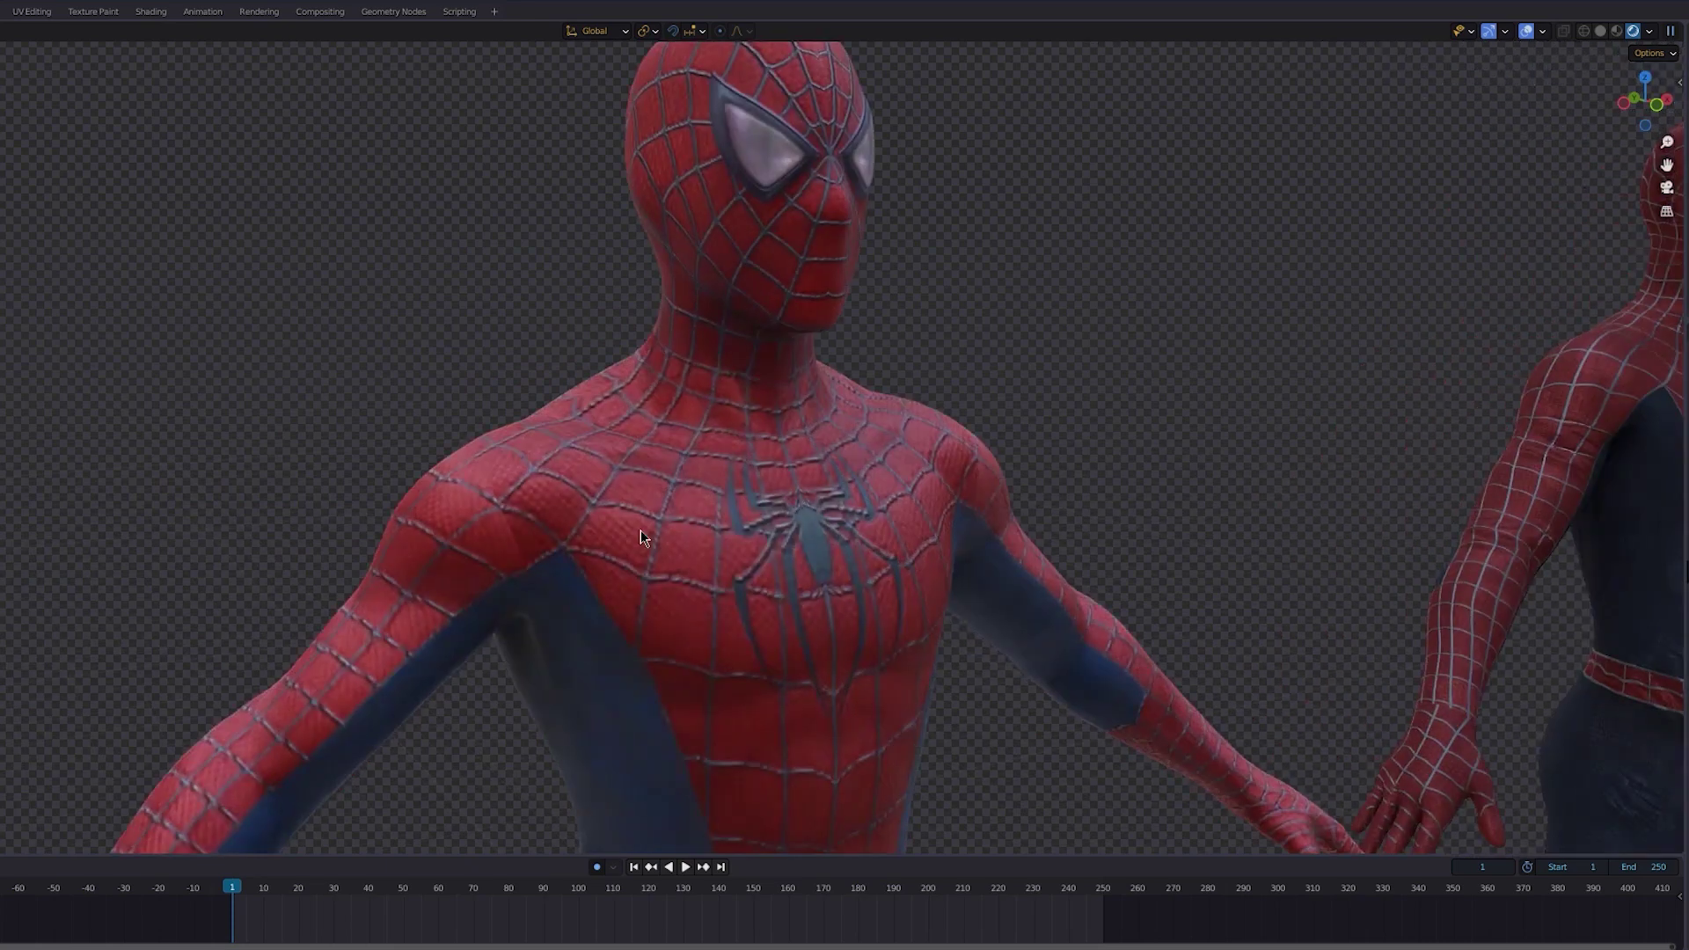
Step: Inspect the Wii model's head in profile and its legs and boots up close
shift+middle_drag(774, 420, 591, 720)
scroll(625, 615, up, 1)
middle_drag(578, 635, 628, 640)
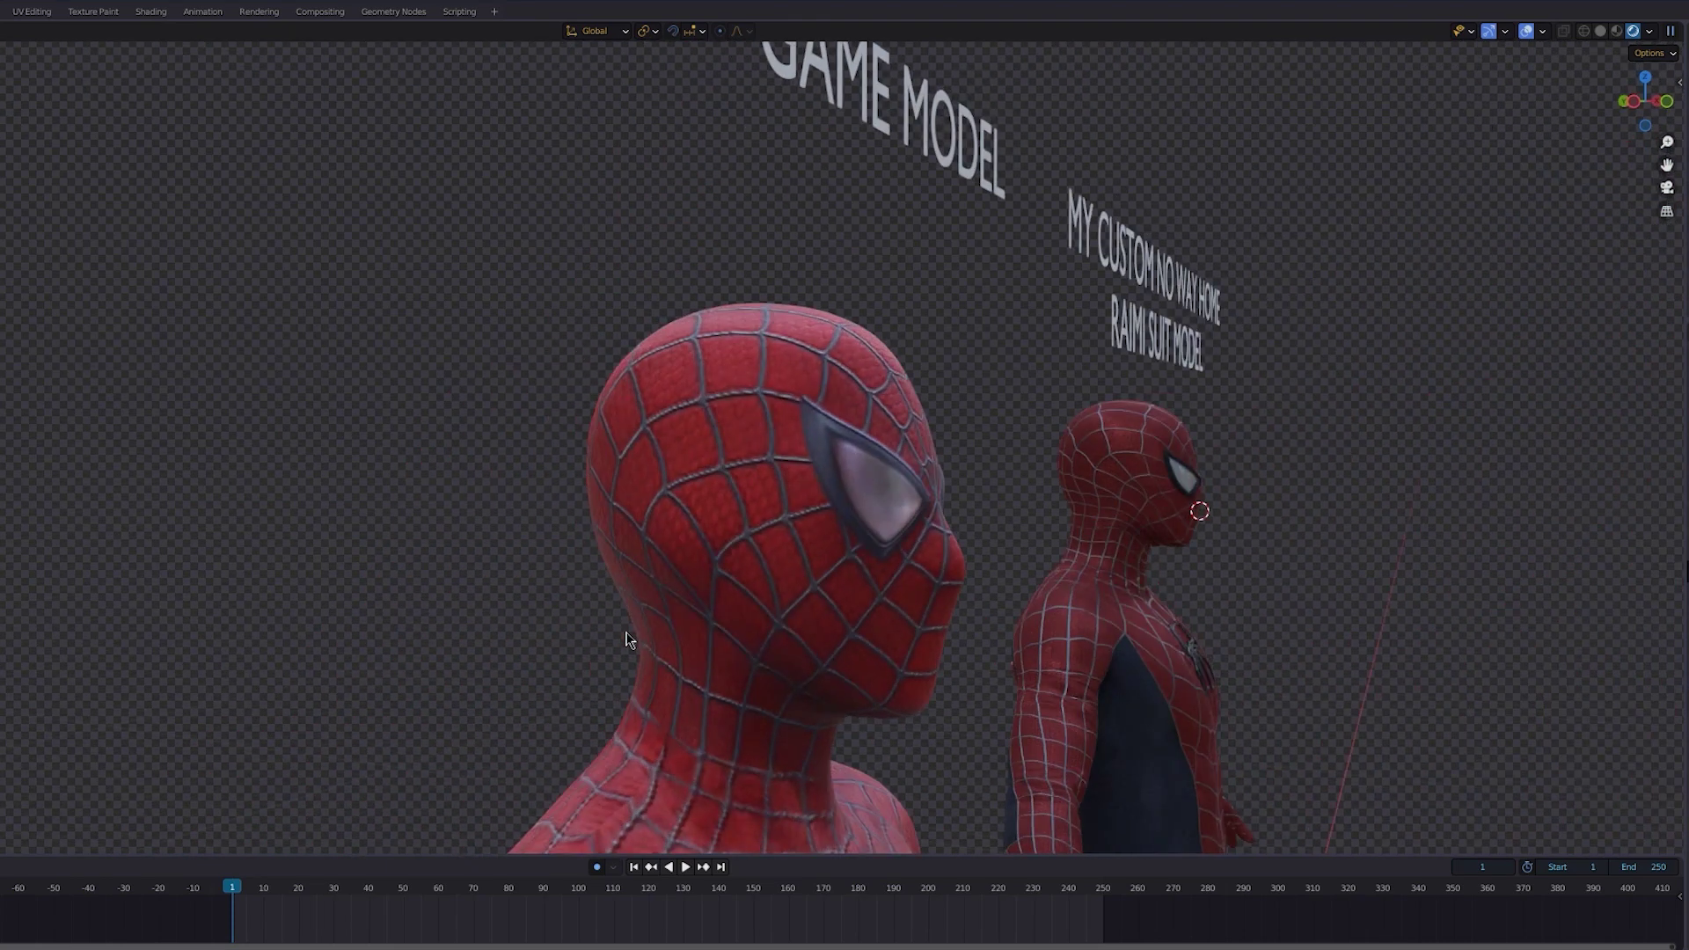
middle_drag(777, 587, 658, 500)
scroll(588, 639, down, 5)
scroll(694, 633, up, 5)
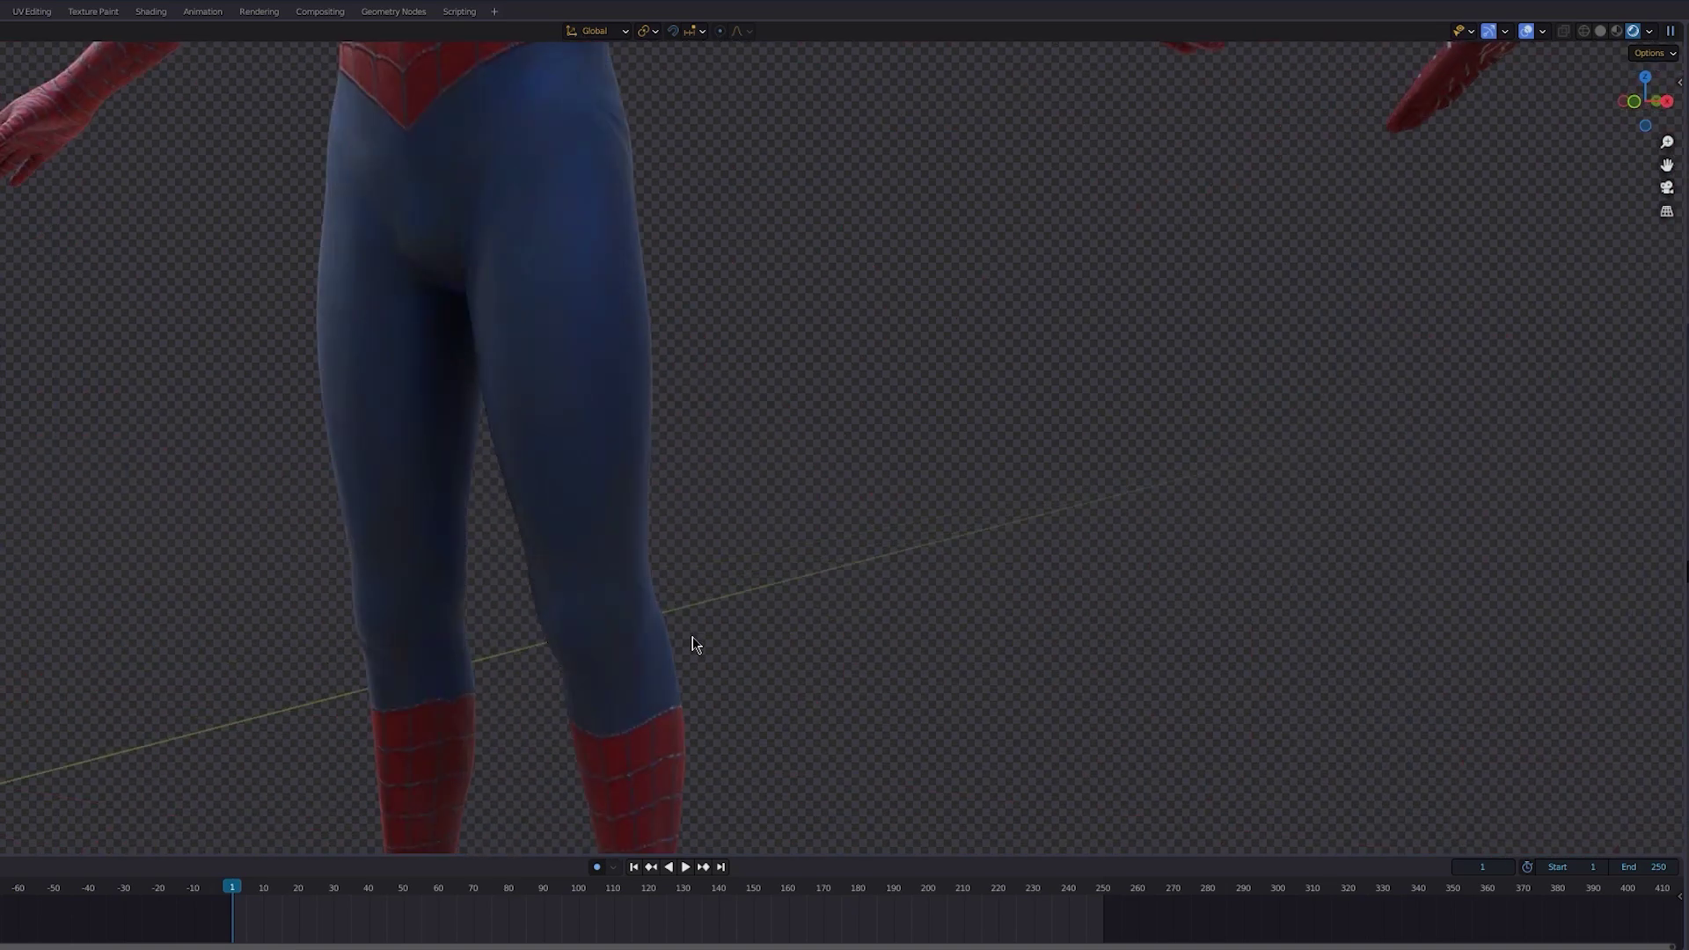
scroll(634, 452, down, 6)
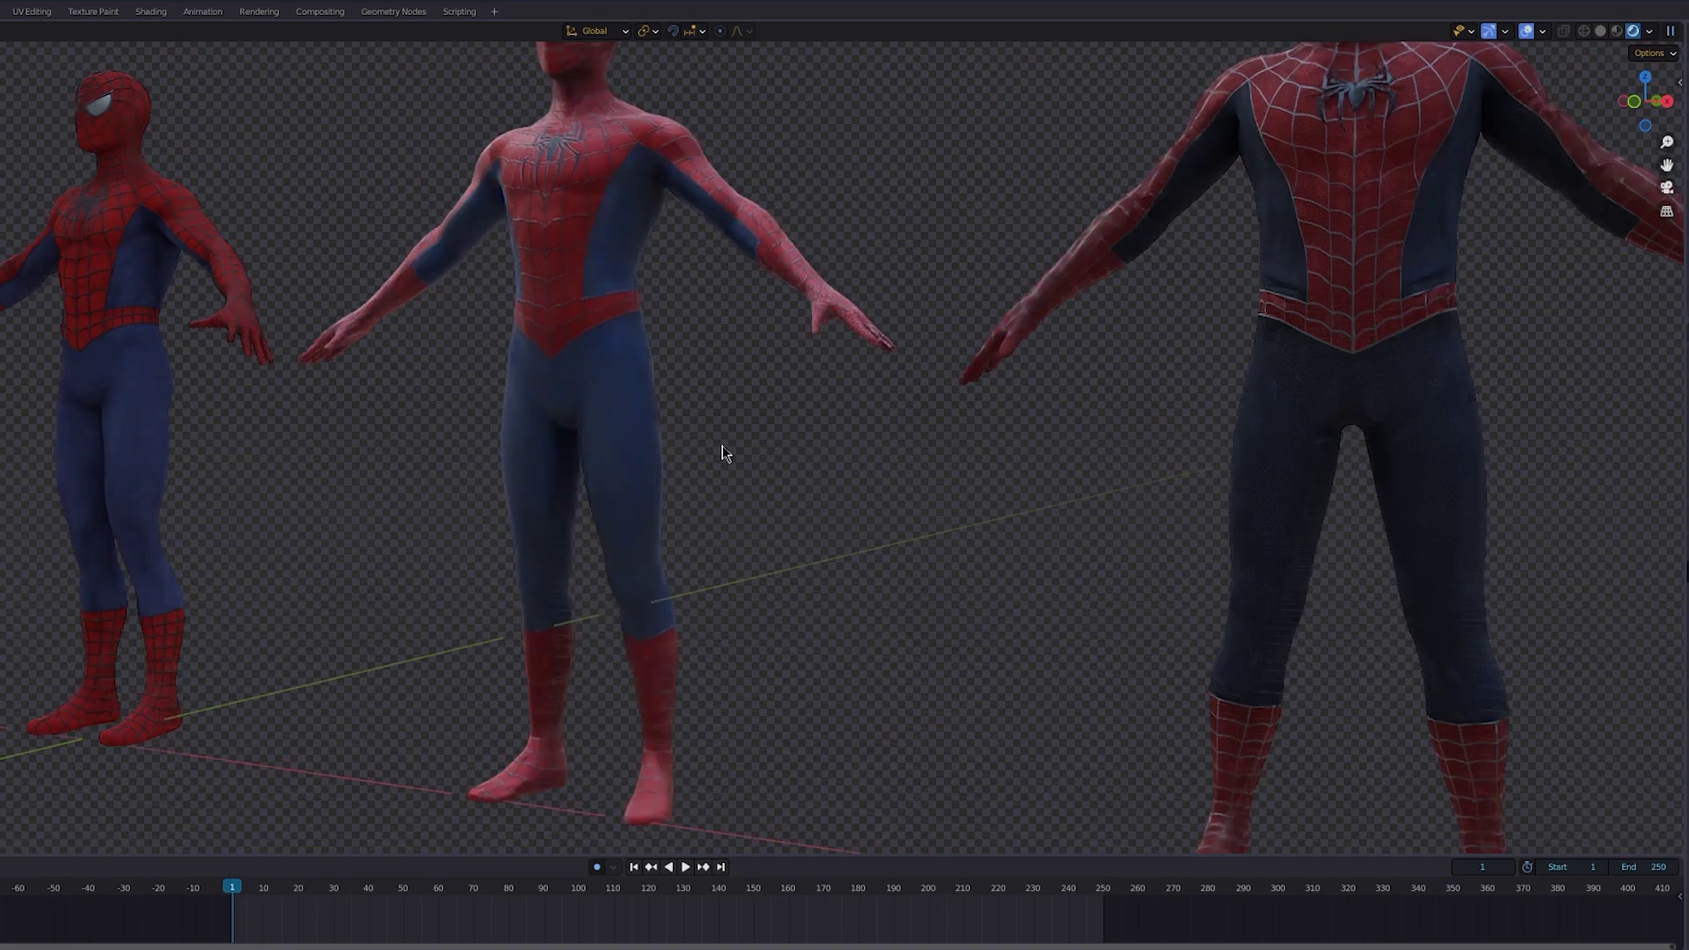
Step: Inspect the custom No Way Home suit's raised chest spider emblem and the fabric wrinkles around it
scroll(679, 456, up, 4)
middle_drag(680, 452, 851, 519)
shift+middle_drag(641, 464, 310, 501)
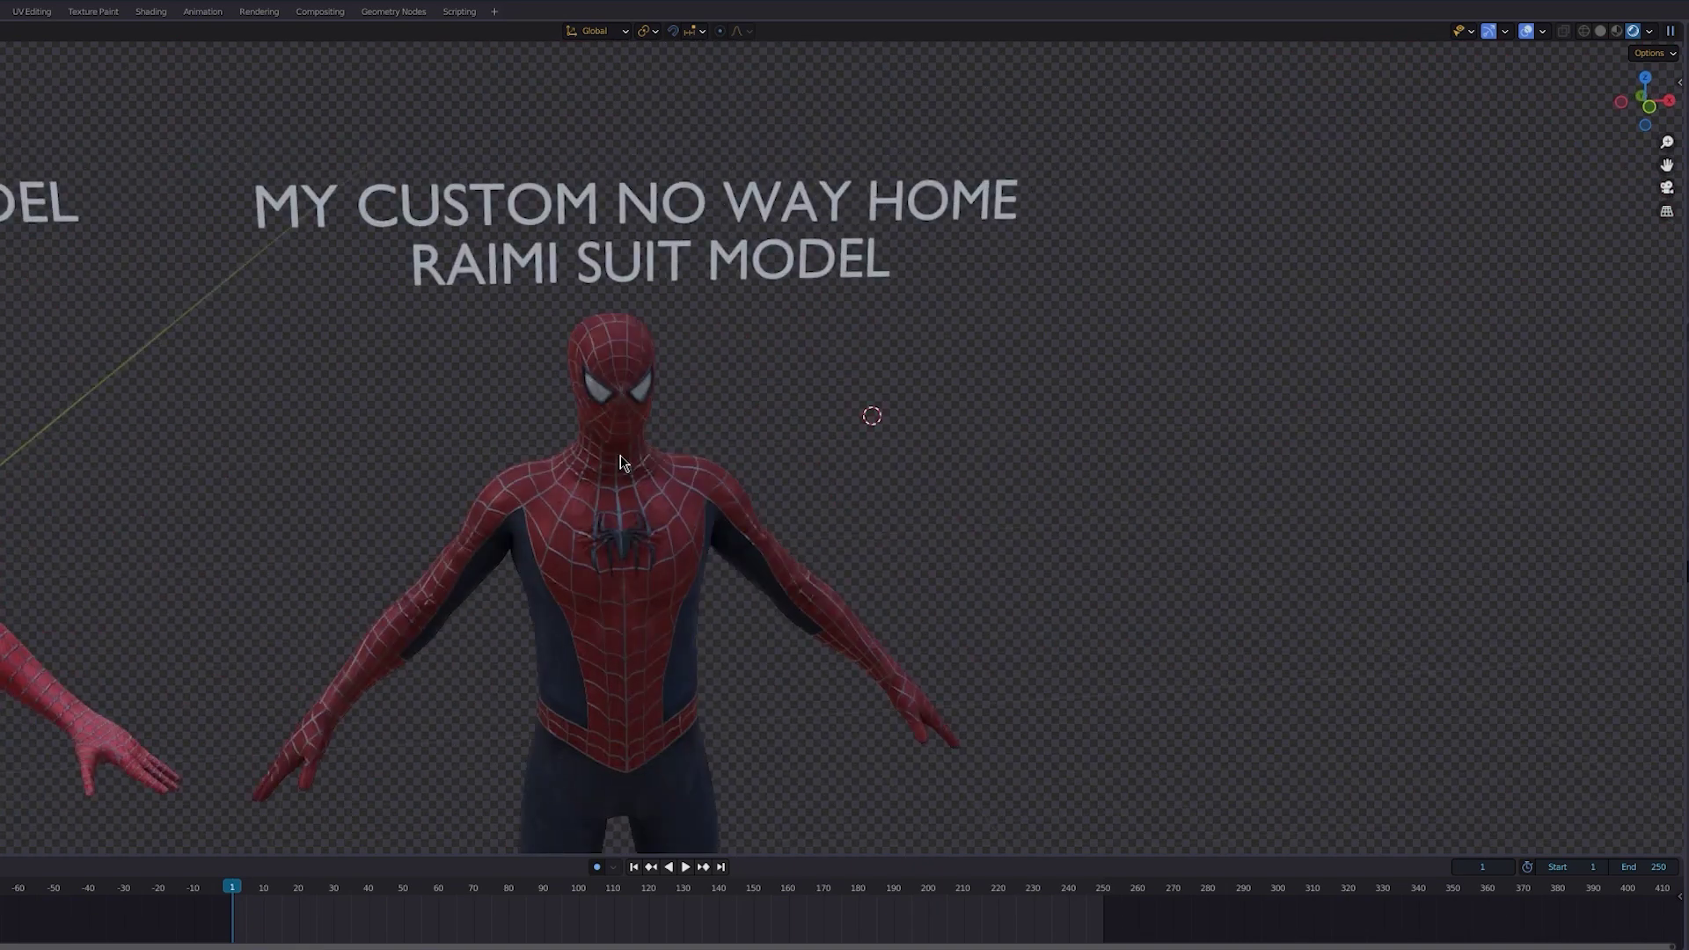
scroll(621, 456, up, 4)
middle_drag(620, 456, 595, 490)
scroll(592, 520, up, 5)
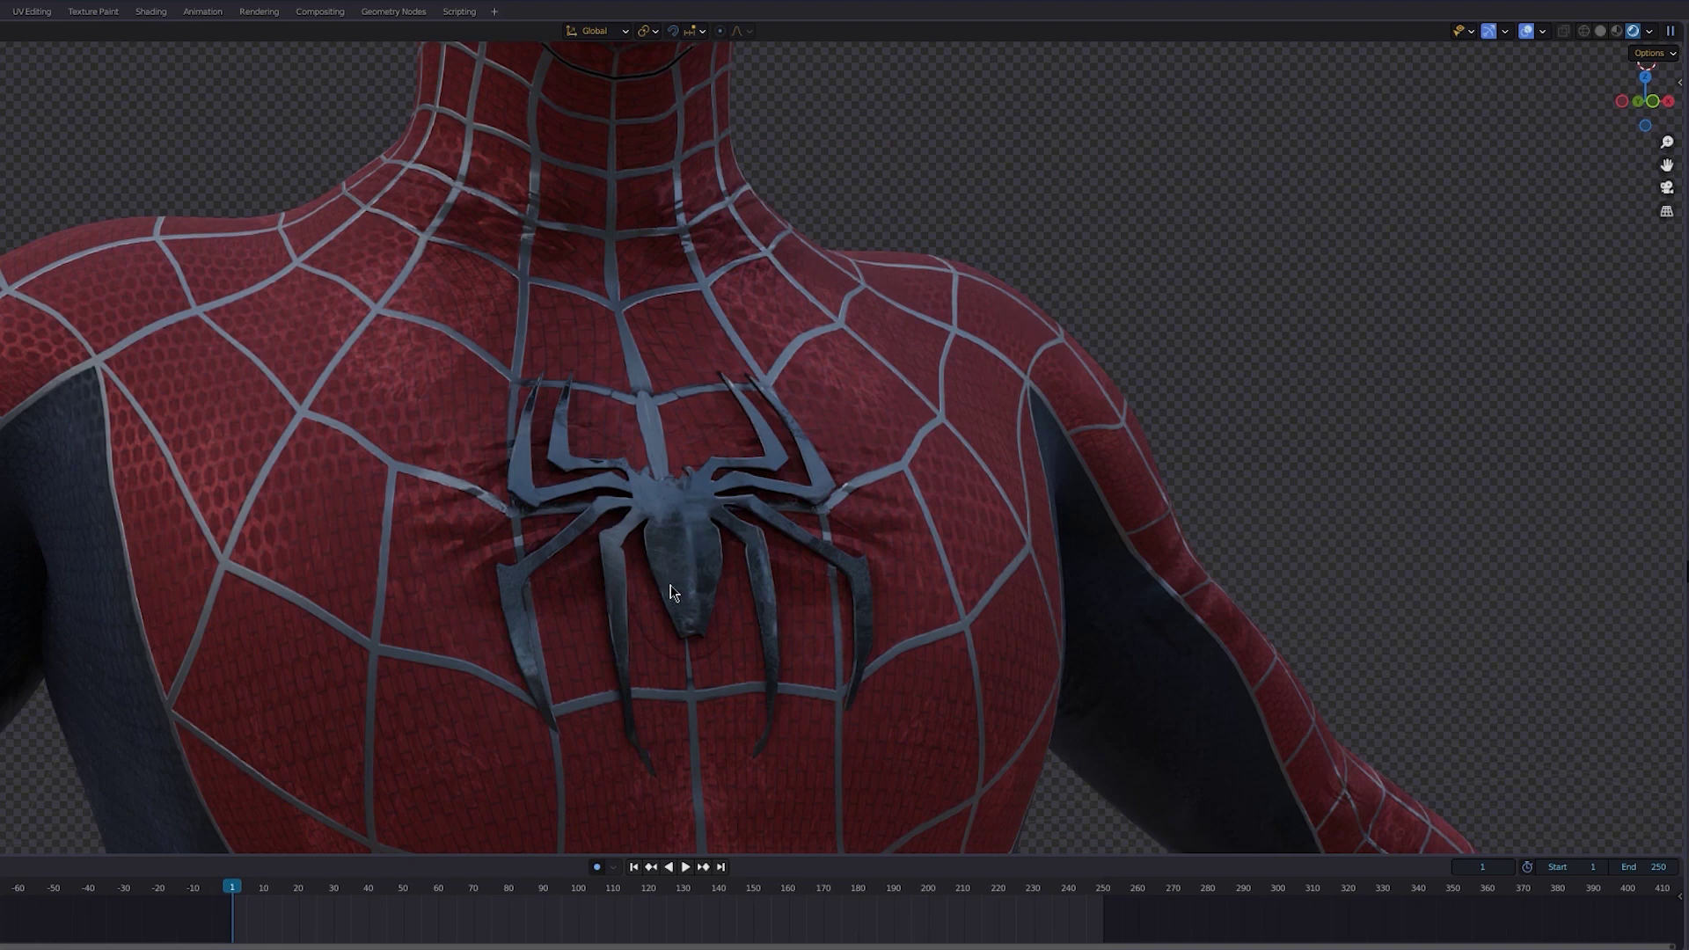
Step: Examine the custom suit's mask up close, including the eye lenses and their frames
scroll(613, 502, down, 7)
shift+middle_drag(669, 198, 637, 495)
scroll(635, 509, up, 4)
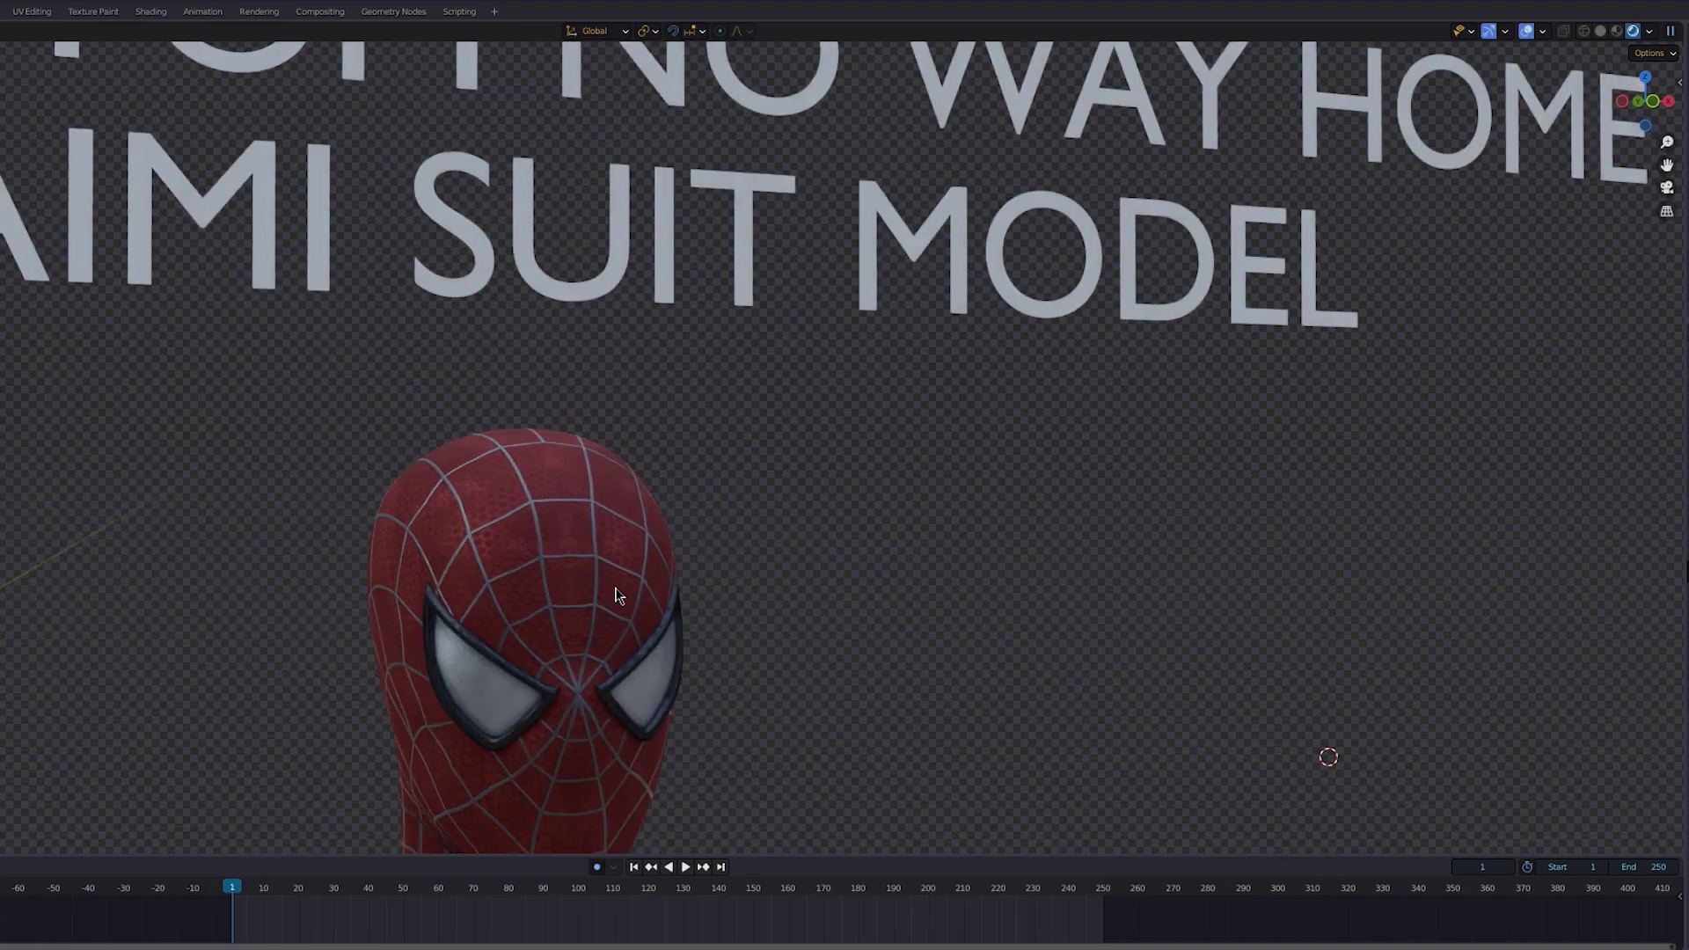
shift+middle_drag(614, 591, 696, 431)
scroll(695, 431, up, 1)
scroll(691, 434, up, 2)
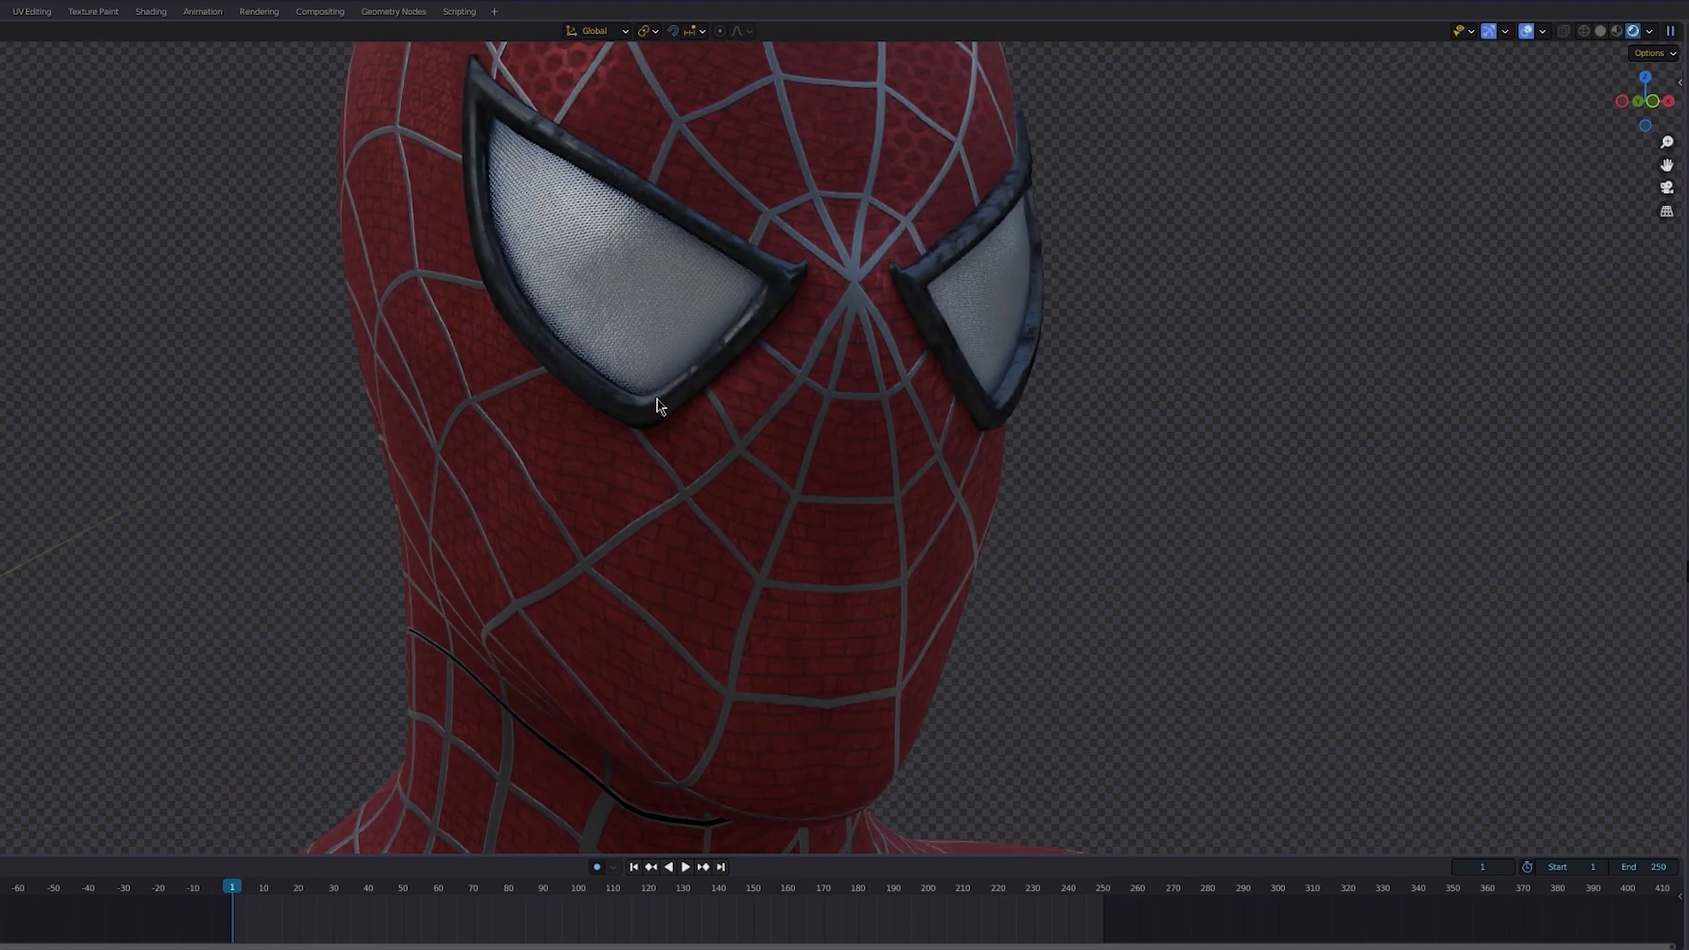
Step: Look at the custom suit's back, including the red spider emblem
scroll(549, 250, down, 2)
scroll(691, 378, down, 6)
middle_drag(697, 552, 809, 538)
drag(772, 526, 966, 778)
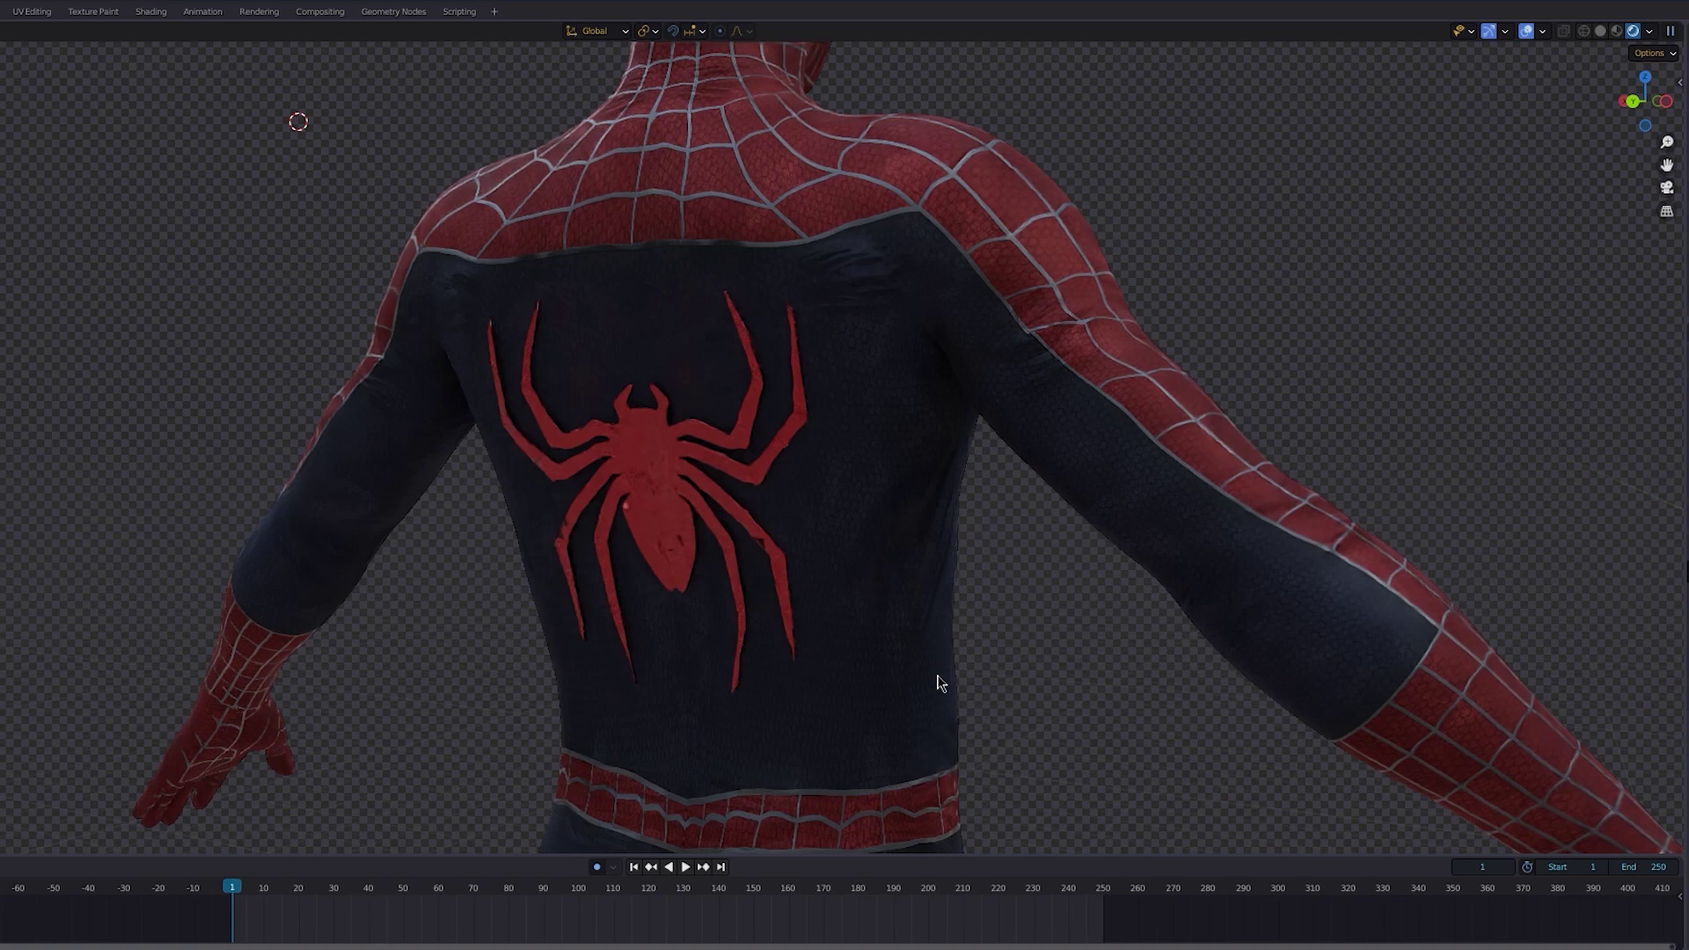
middle_drag(887, 601, 675, 589)
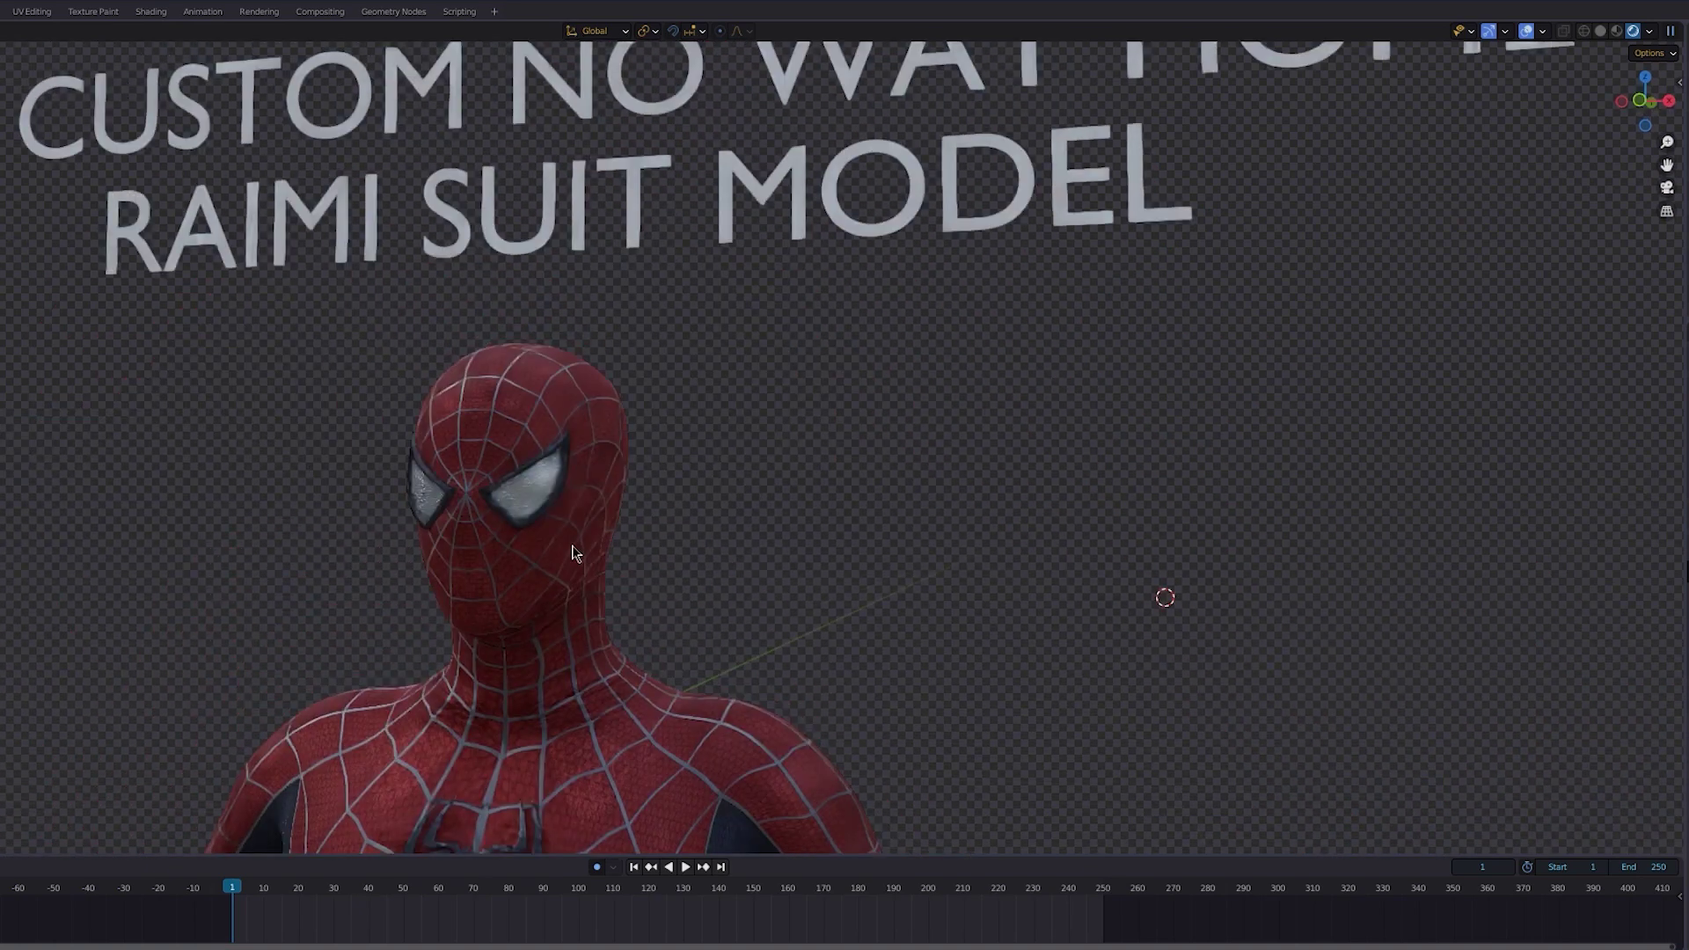
Step: Inspect the fabric texture and webbing around the custom suit's neck and shoulder
scroll(572, 554, up, 4)
shift+middle_drag(602, 483, 610, 356)
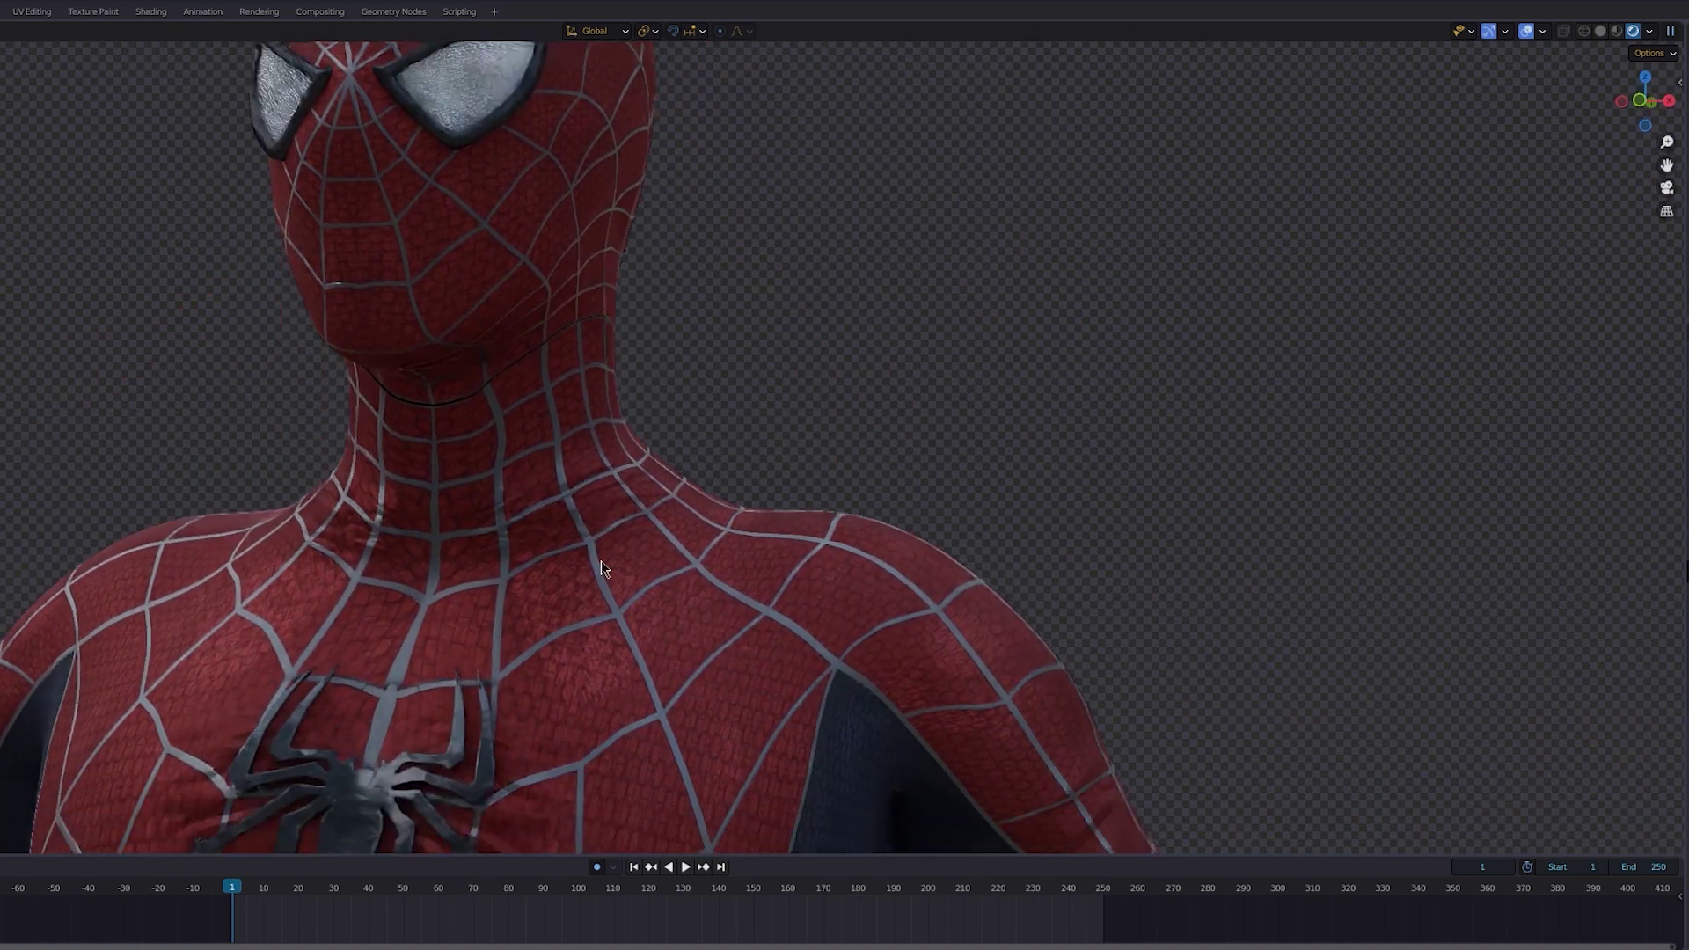
scroll(626, 591, up, 2)
middle_drag(545, 767, 517, 725)
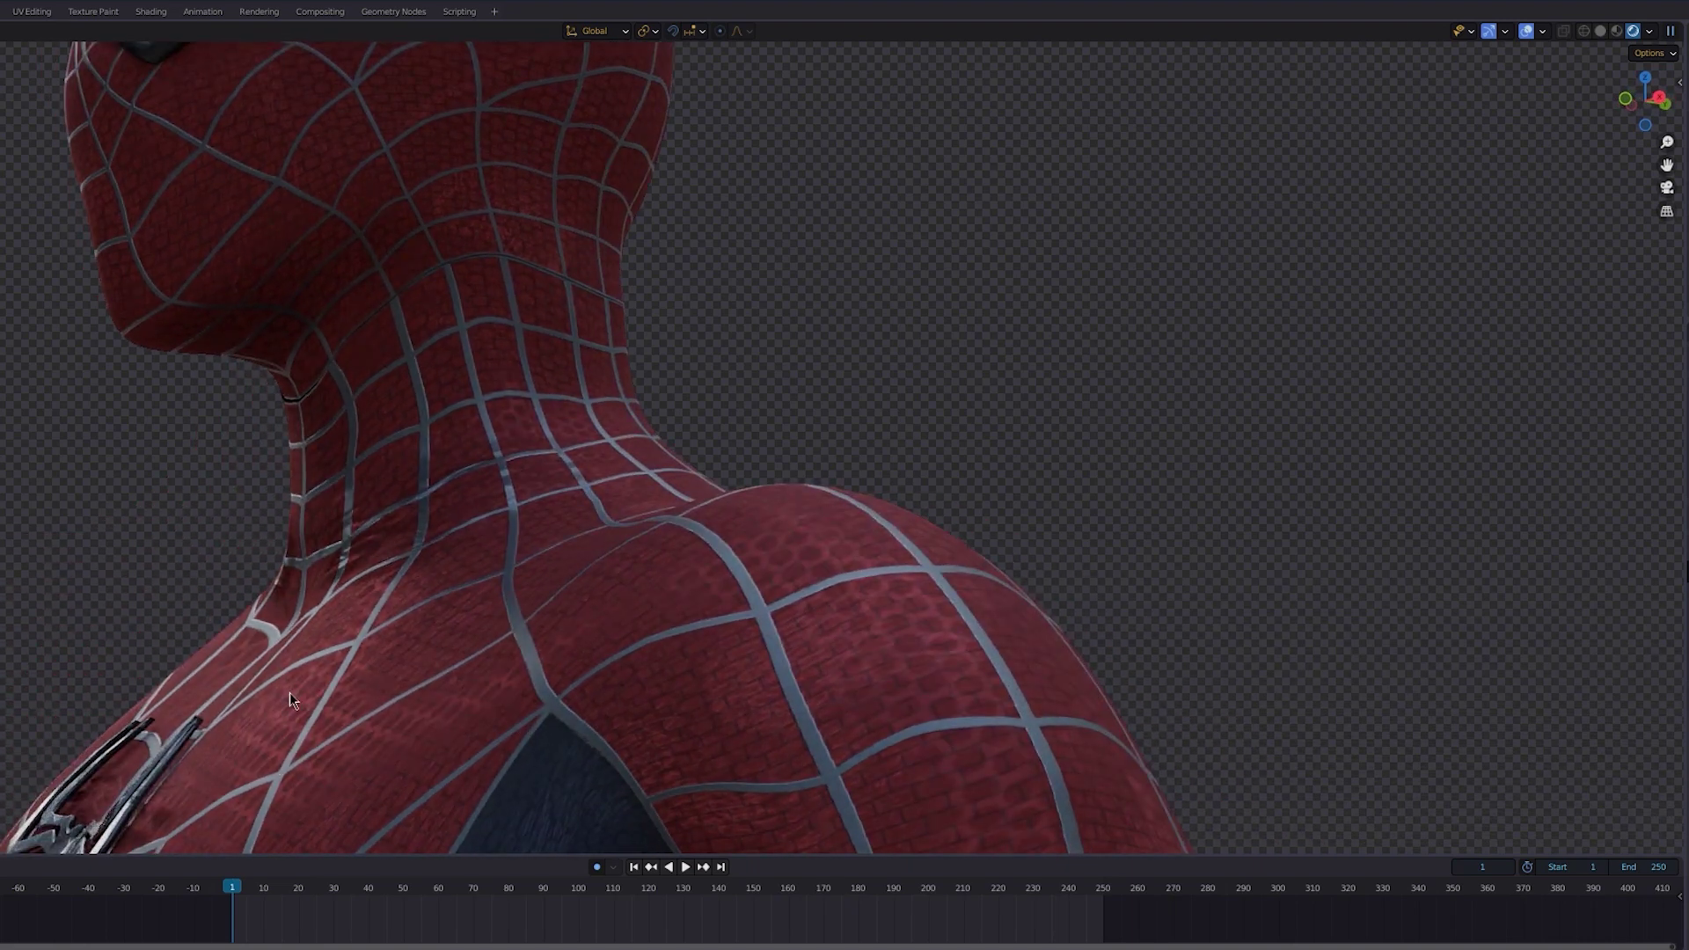
scroll(452, 699, down, 8)
middle_drag(466, 658, 584, 656)
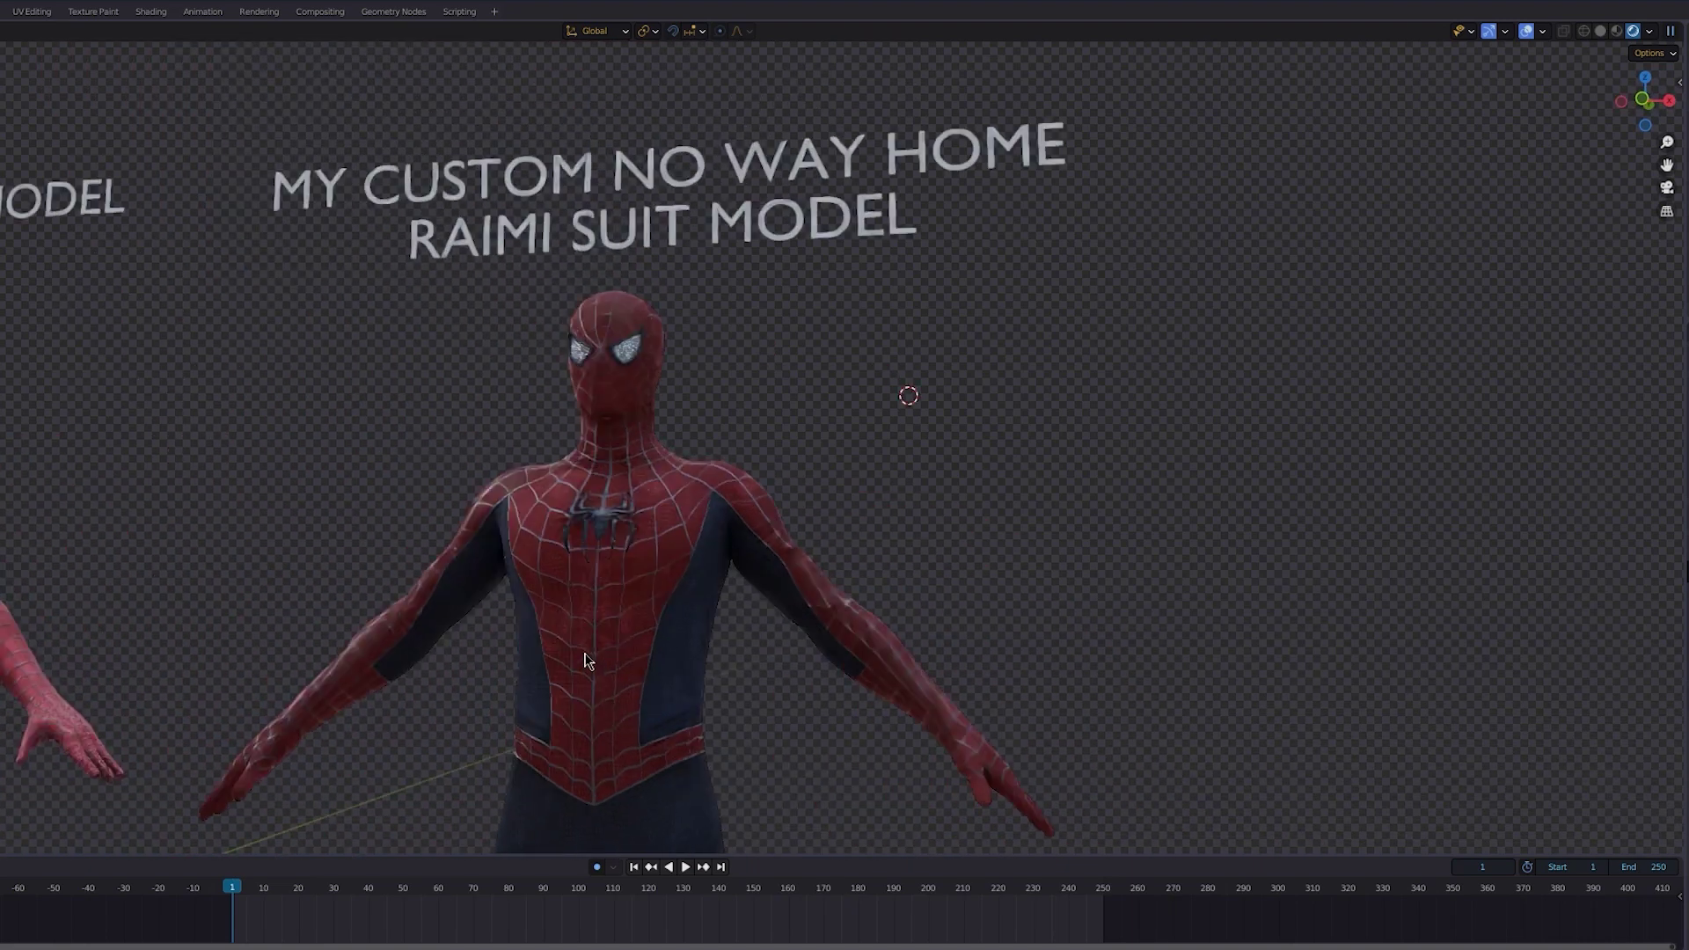
Step: Switch to the front view and show the comparison models at a wider scale
key(grave)
click(474, 584)
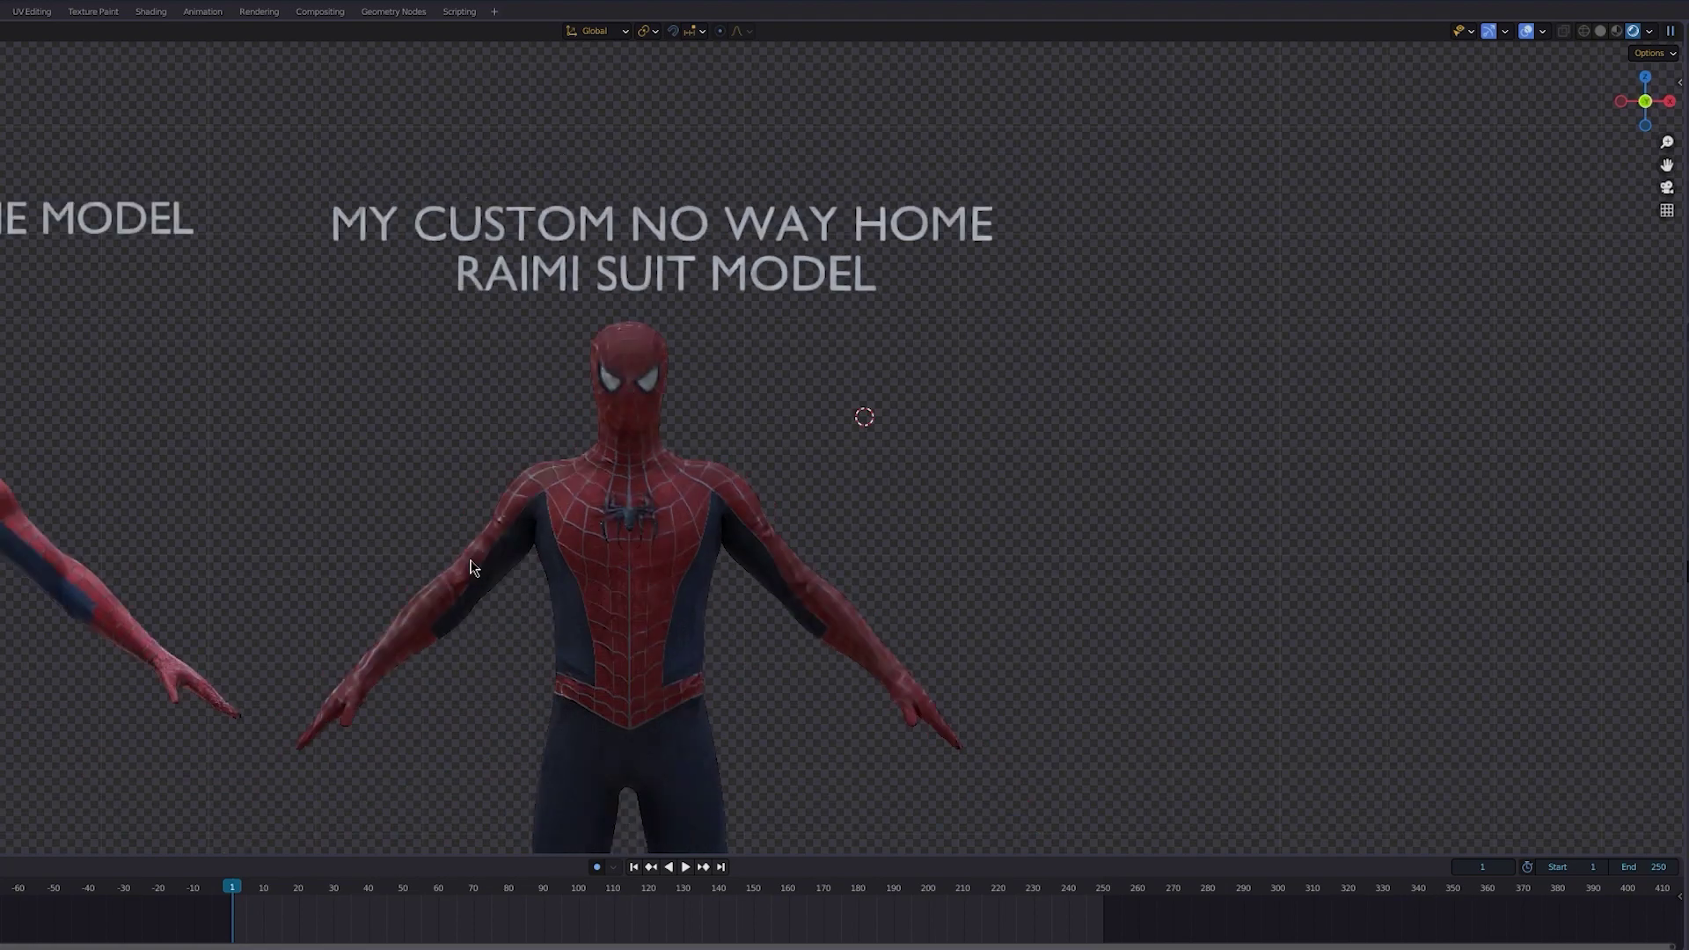
scroll(830, 490, down, 6)
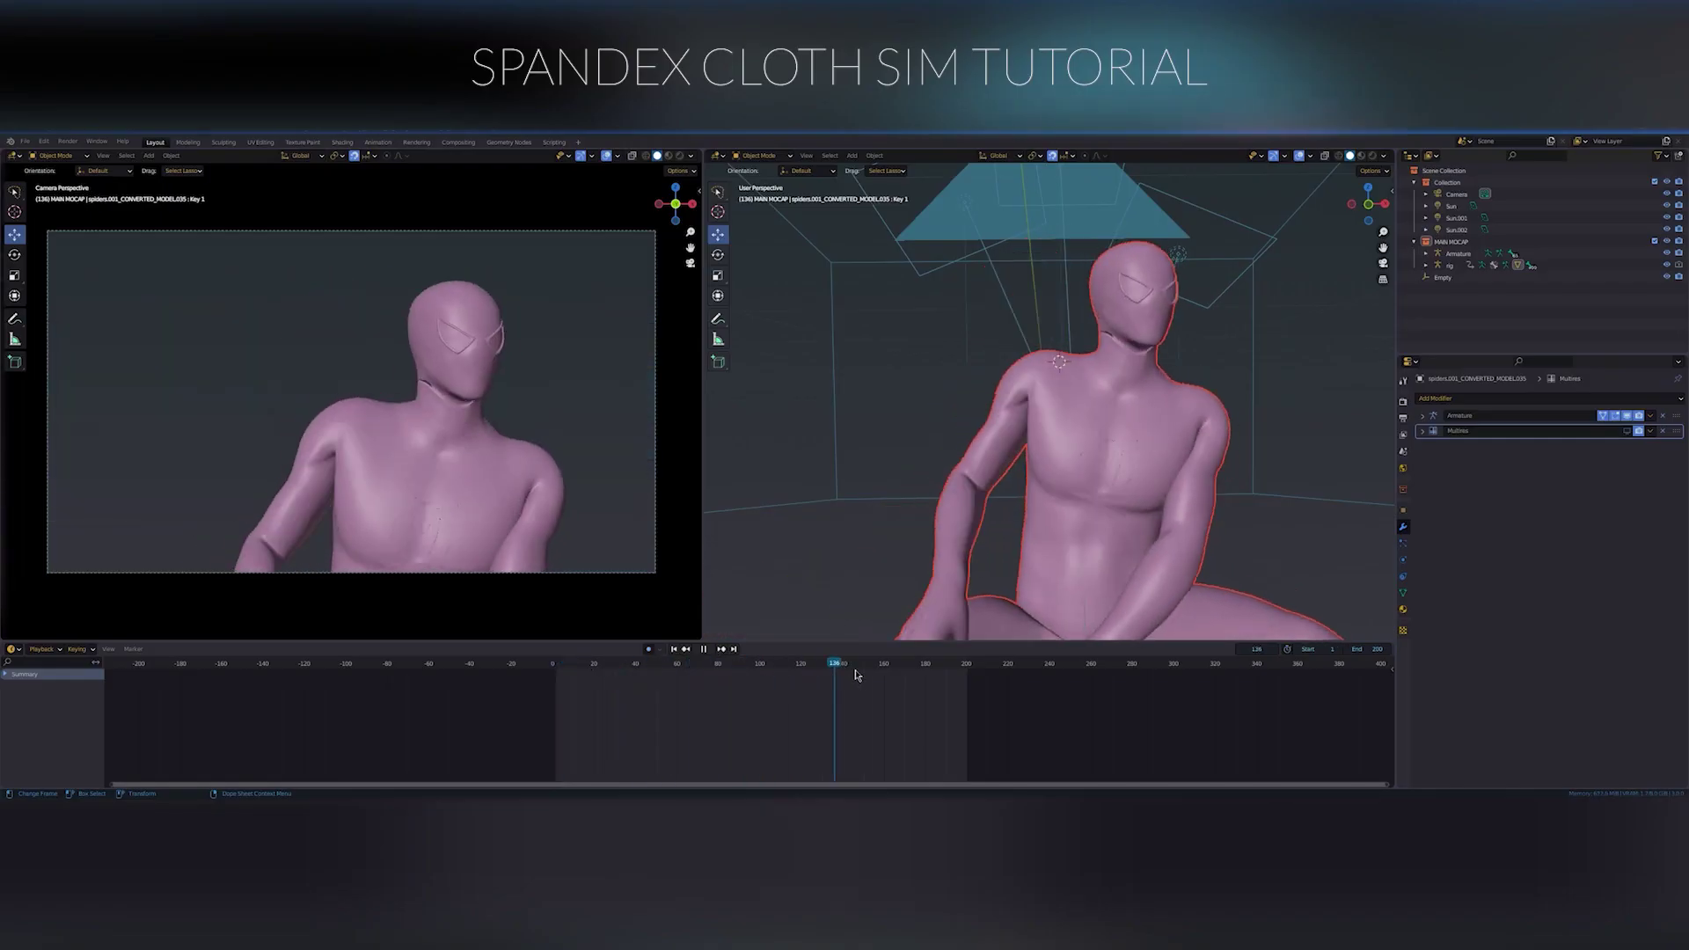
Step: Scrub the mocap animation, return it to frame 1, and show the mesh's vertex groups and shape keys
drag(855, 670, 710, 675)
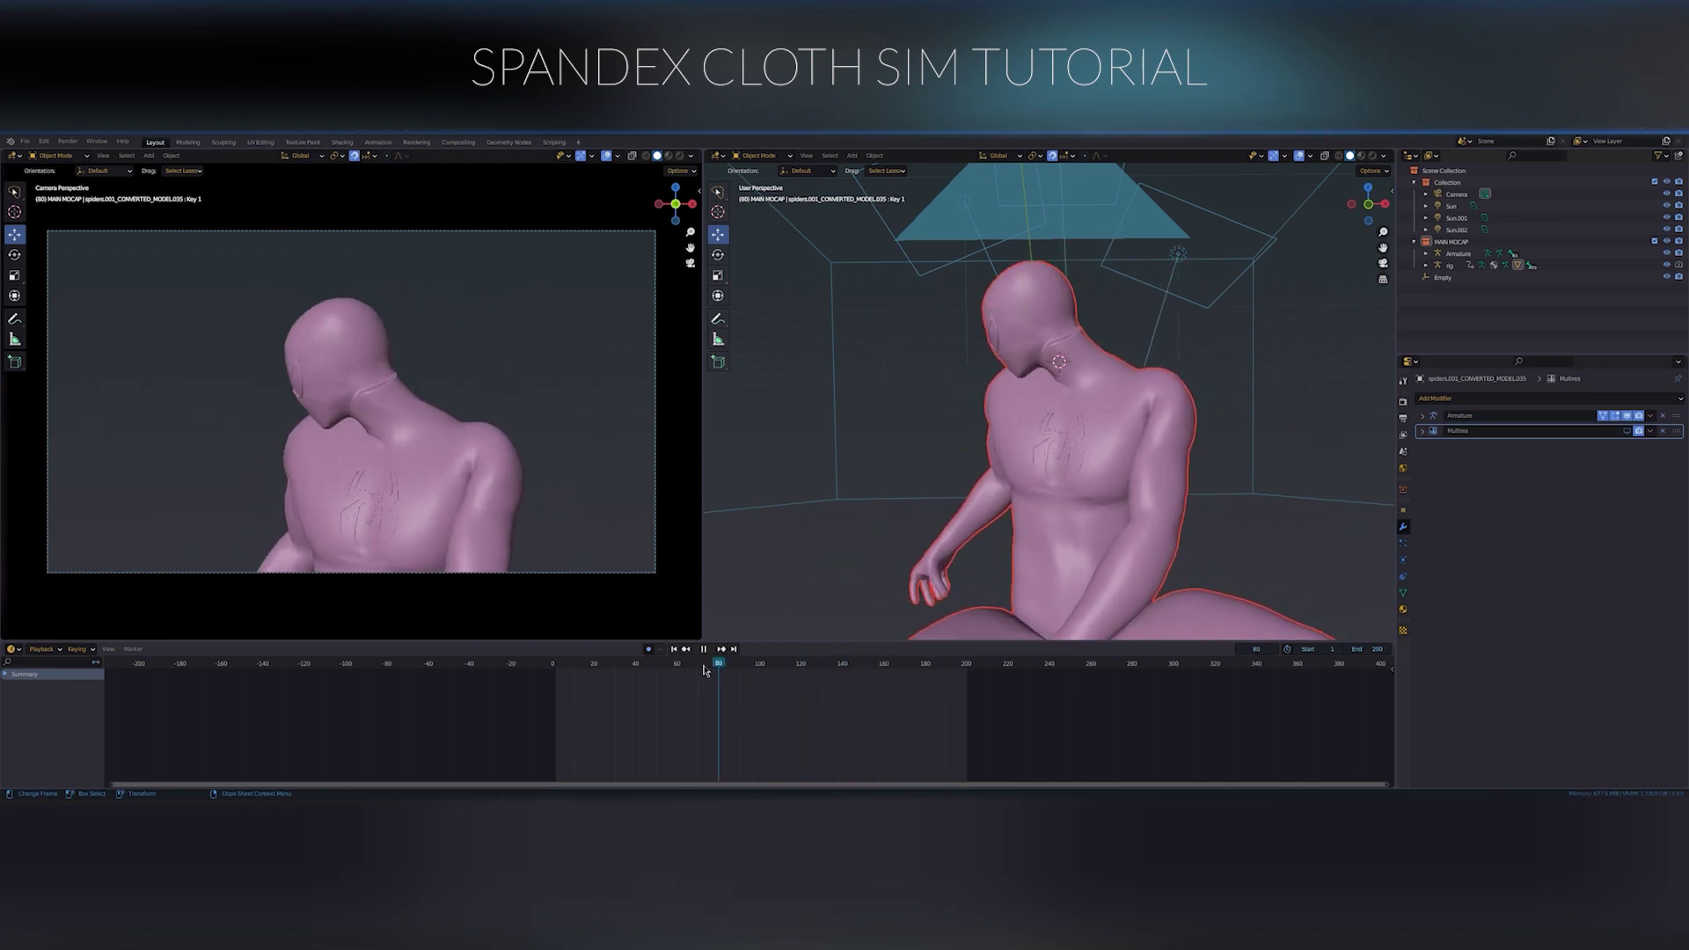
click(673, 650)
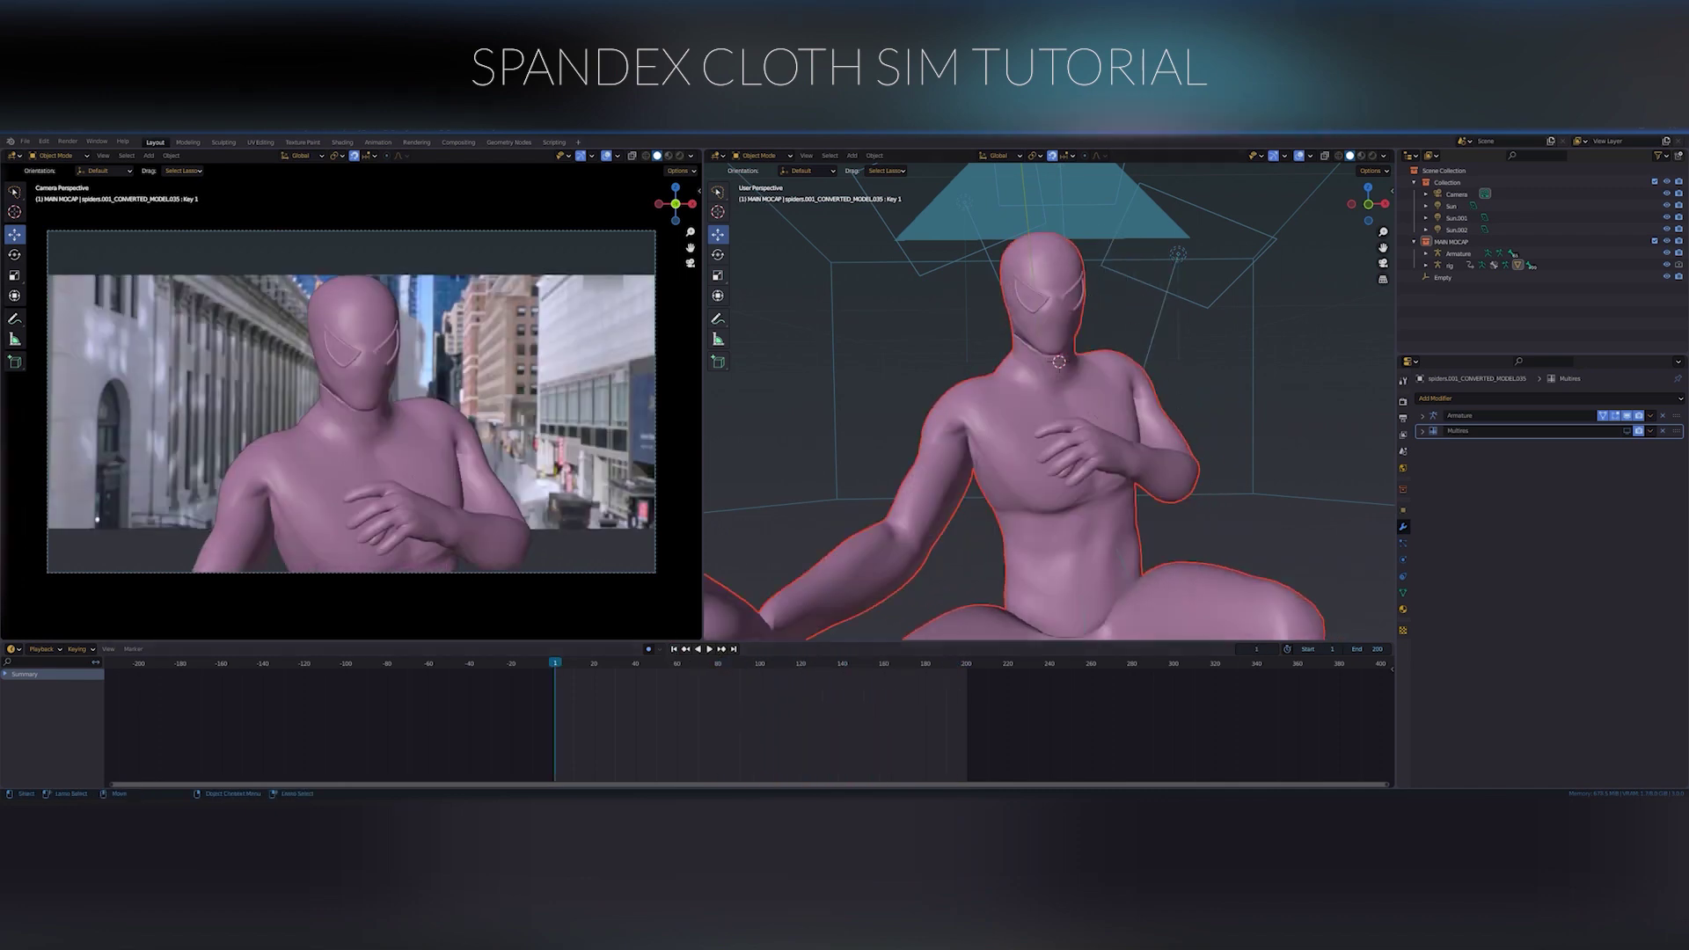
click(1403, 595)
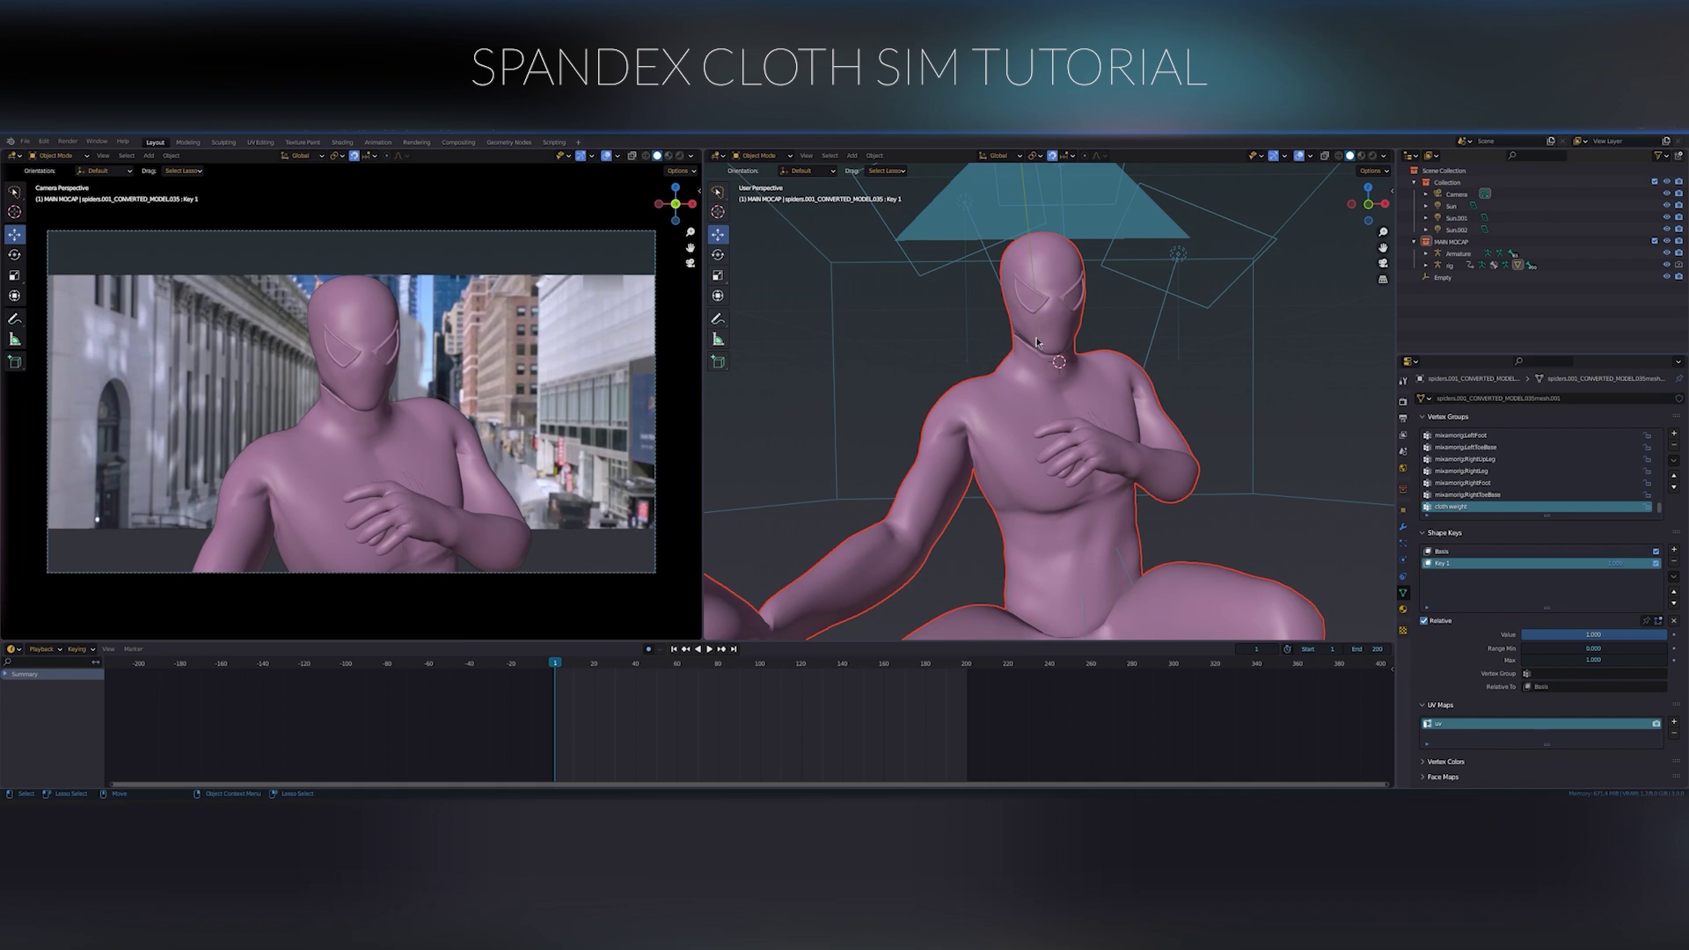
Step: Select all vertices of the character mesh in Edit Mode with the cloth weight group active, and return to Object Mode
key(Tab)
click(1193, 365)
mouse_move(1111, 447)
alt+mouse_down()
mouse_move(1184, 440)
mouse_move(1116, 448)
alt+mouse_up()
middle_drag(1114, 447, 1170, 448)
key(a)
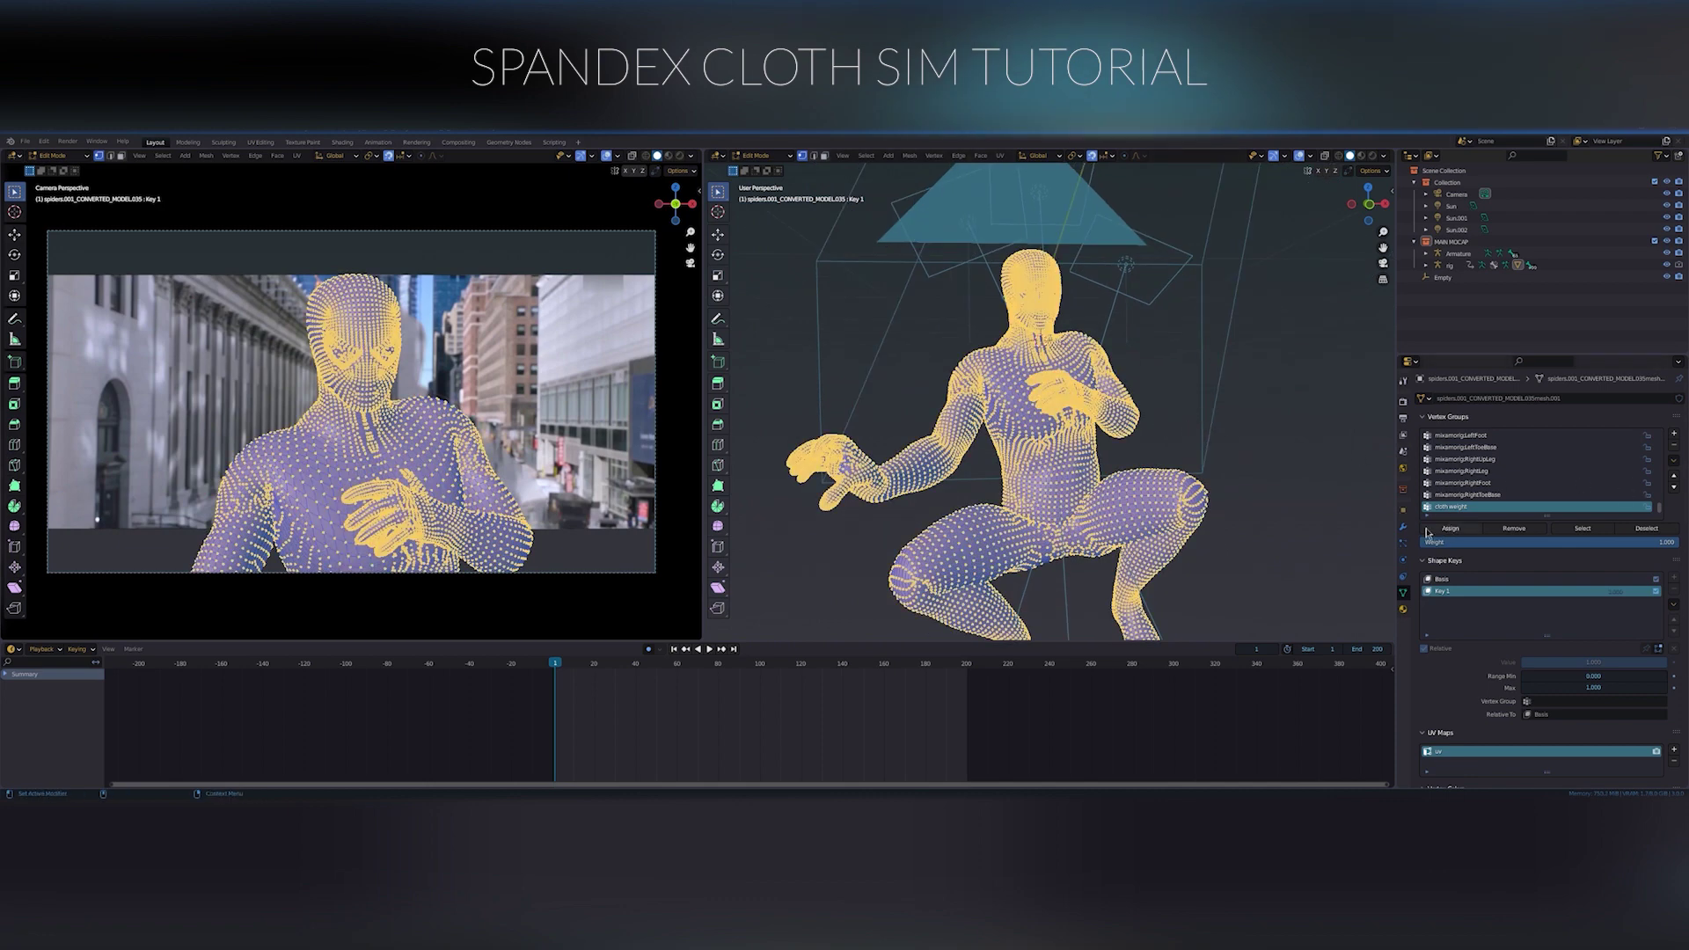
middle_drag(1067, 477, 1179, 472)
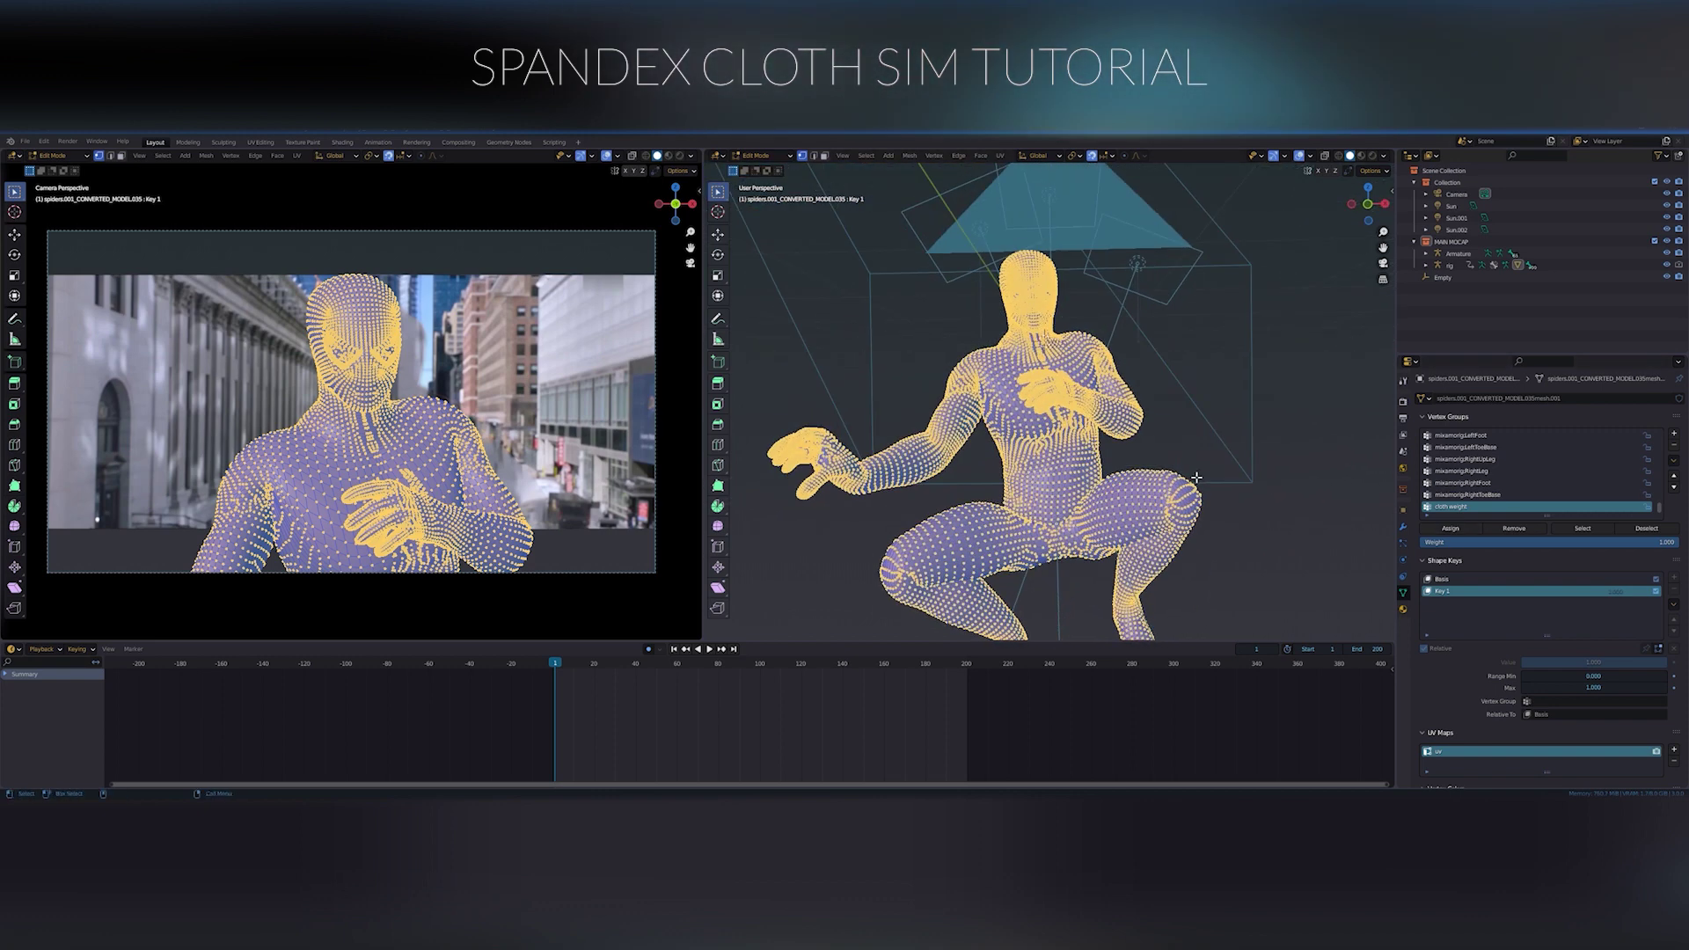
key(Tab)
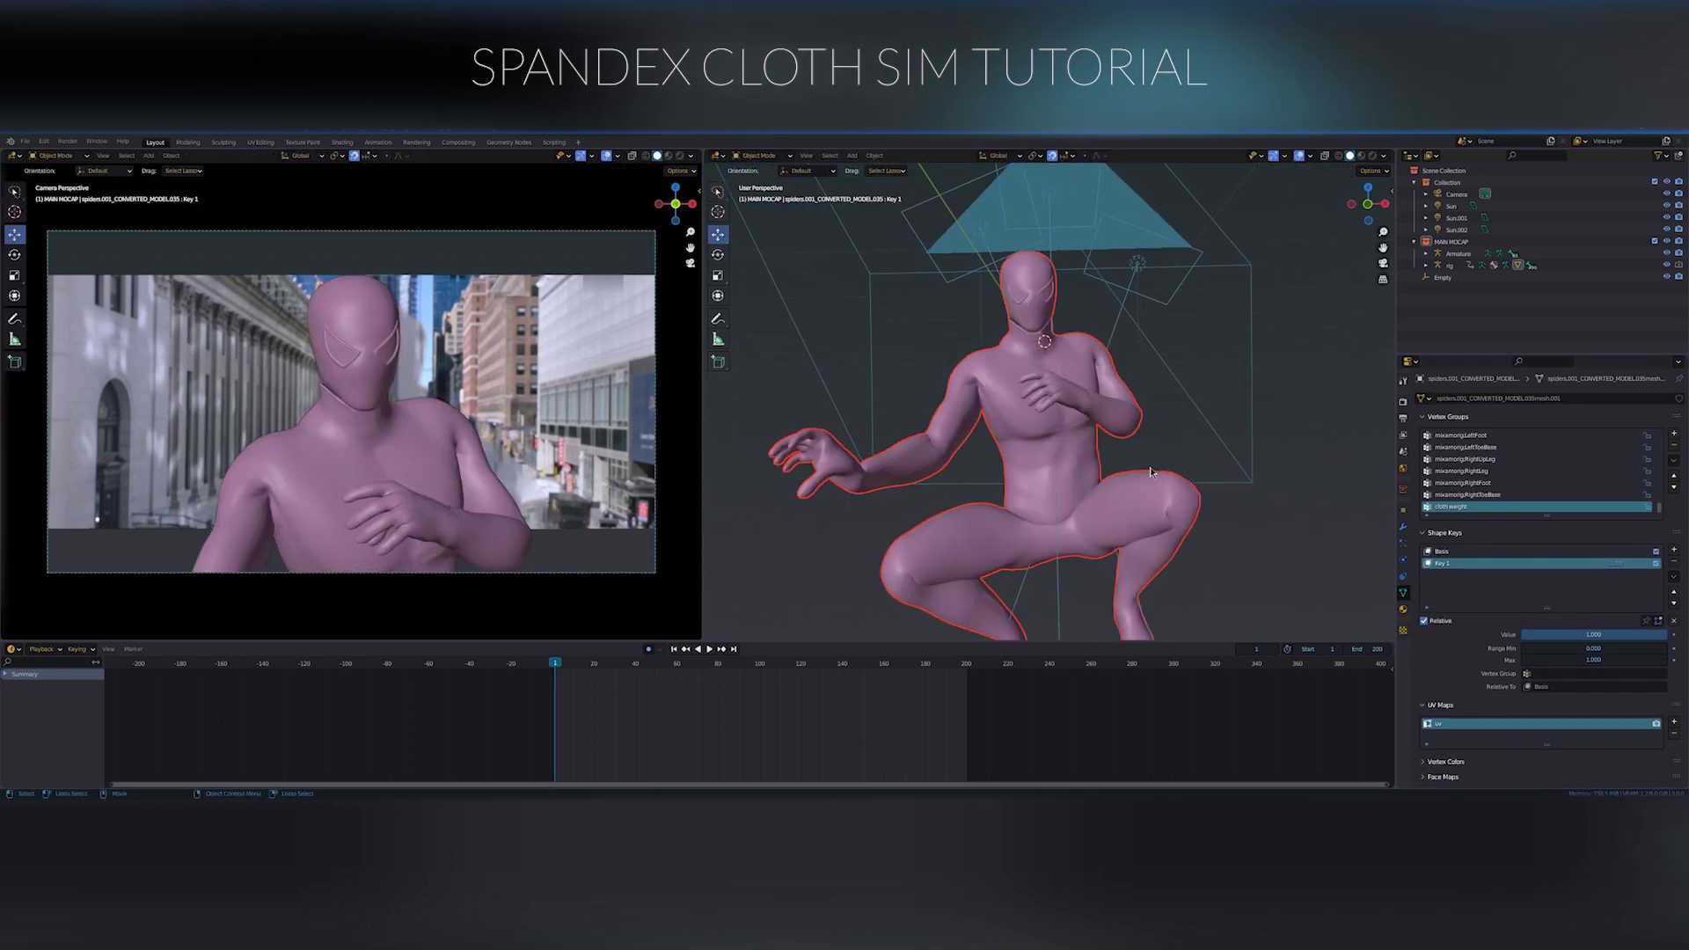
Step: Switch the character mesh to Weight Paint mode and show the cloth weight group's coverage on the body
key(ctrl+Tab)
mouse_move(1008, 454)
middle_down()
mouse_move(862, 460)
mouse_move(1015, 468)
middle_up()
alt+drag(1016, 468, 1021, 466)
alt+right_drag(1020, 466, 1084, 435)
alt+drag(1083, 435, 1092, 355)
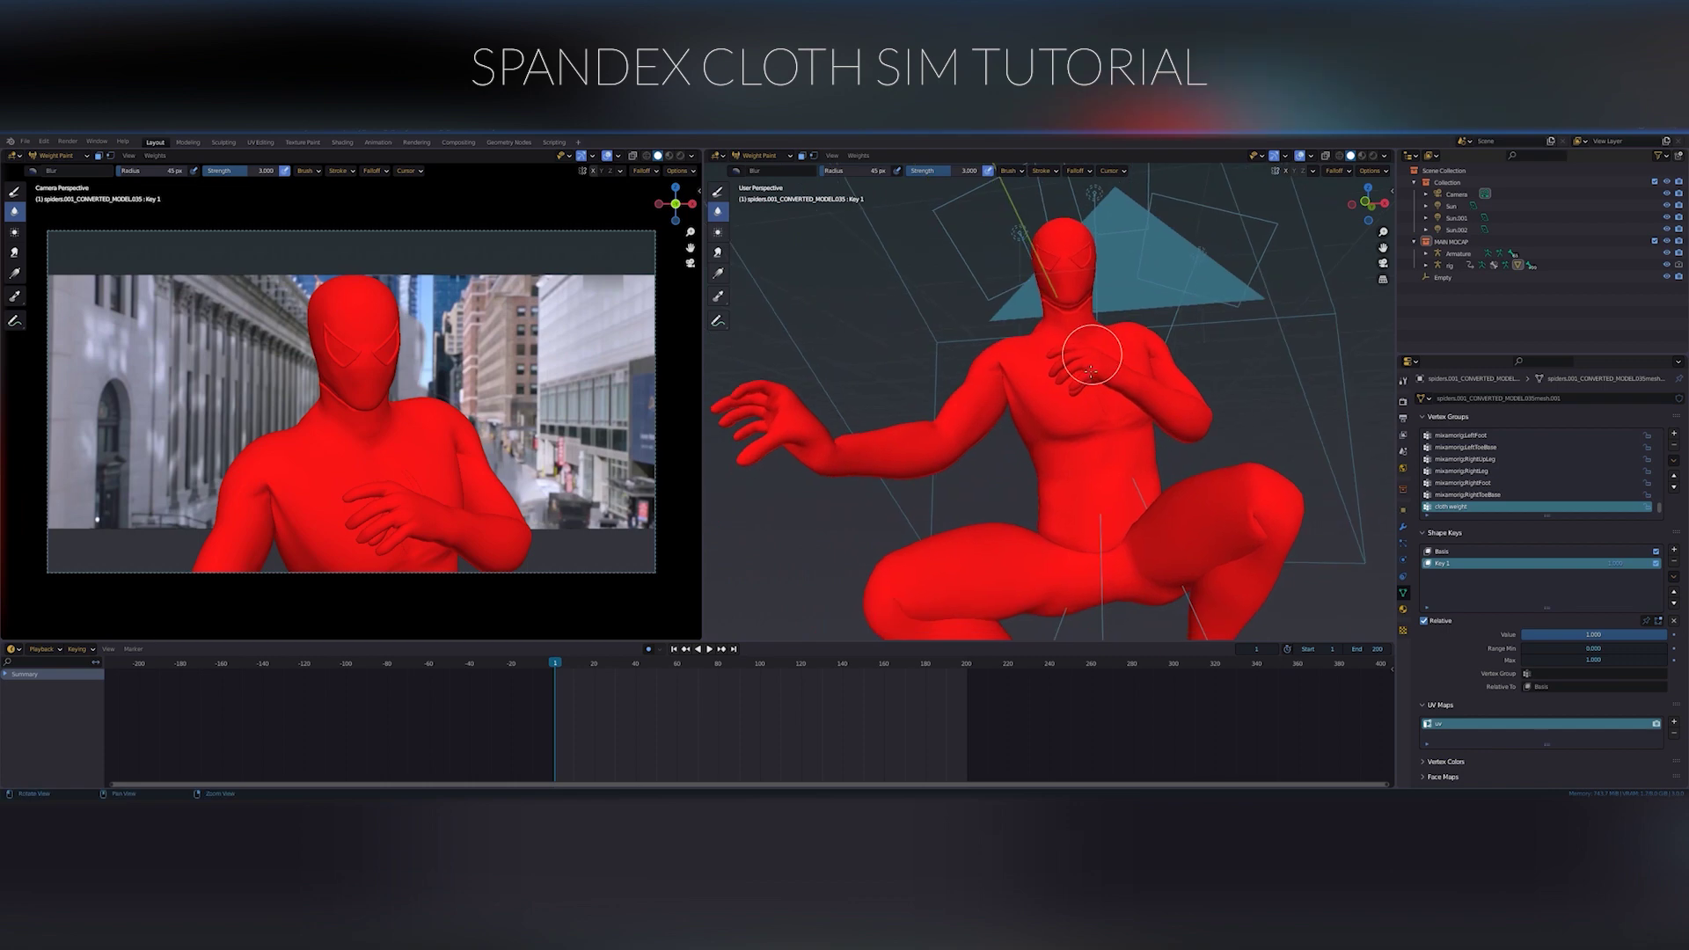
middle_drag(1091, 361, 1111, 401)
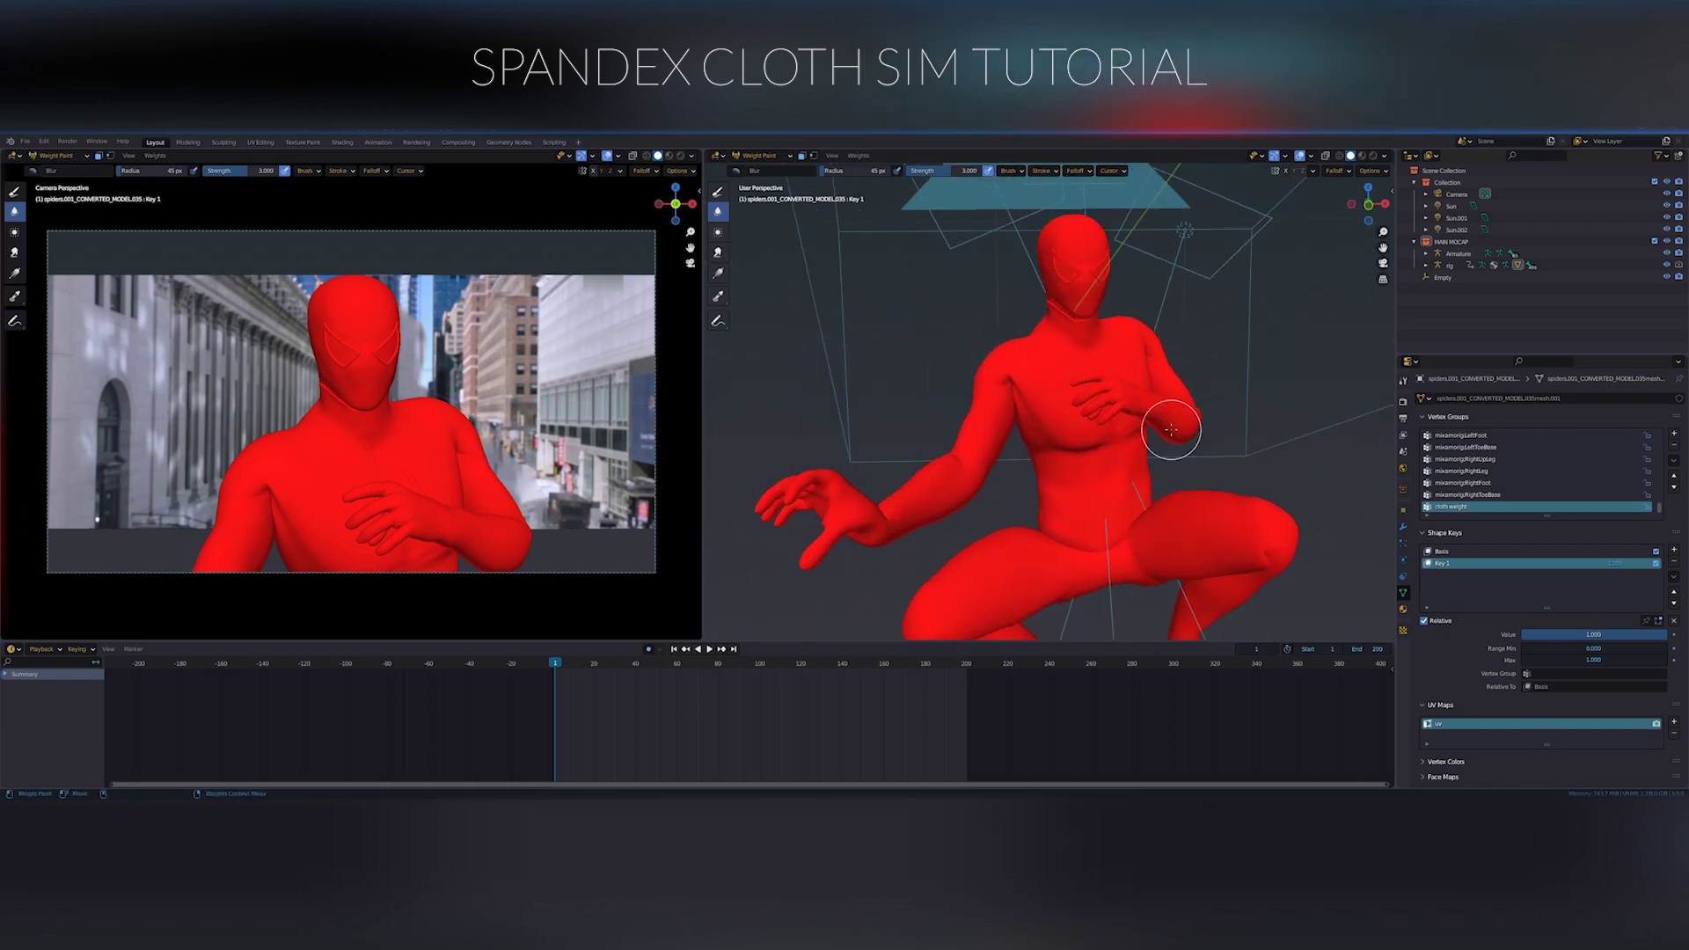
Step: Choose the Draw brush for weight painting, with its blend mode set to Subtract and its strength set to 0.300
click(718, 191)
click(1117, 171)
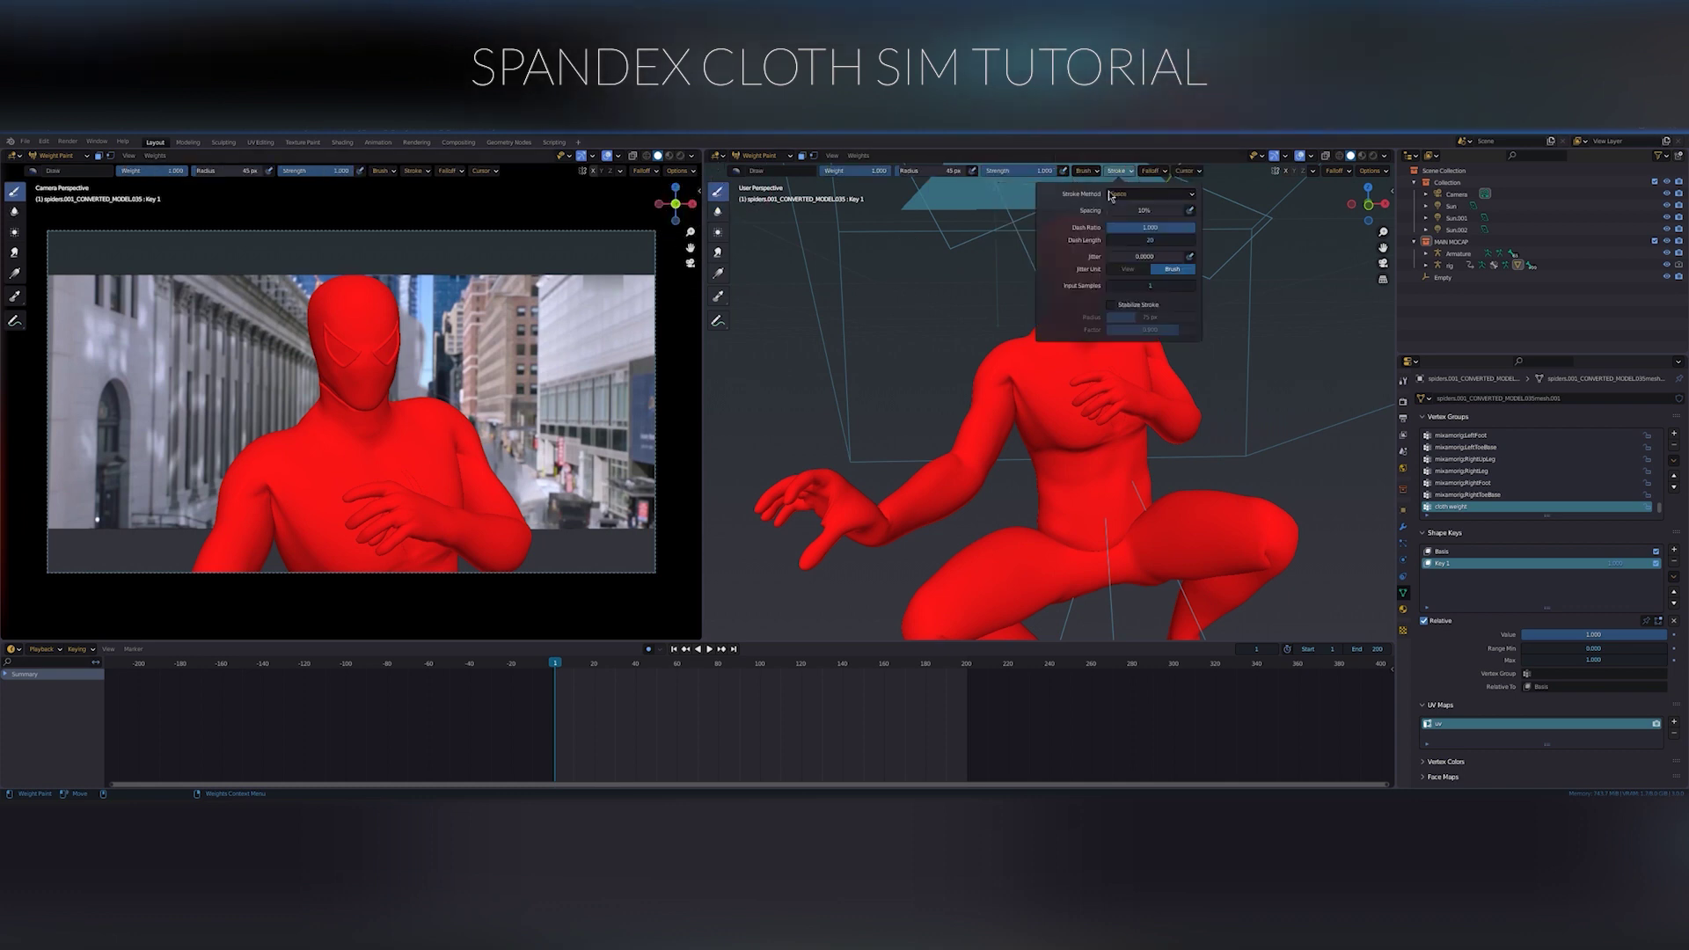
click(1085, 172)
click(1089, 194)
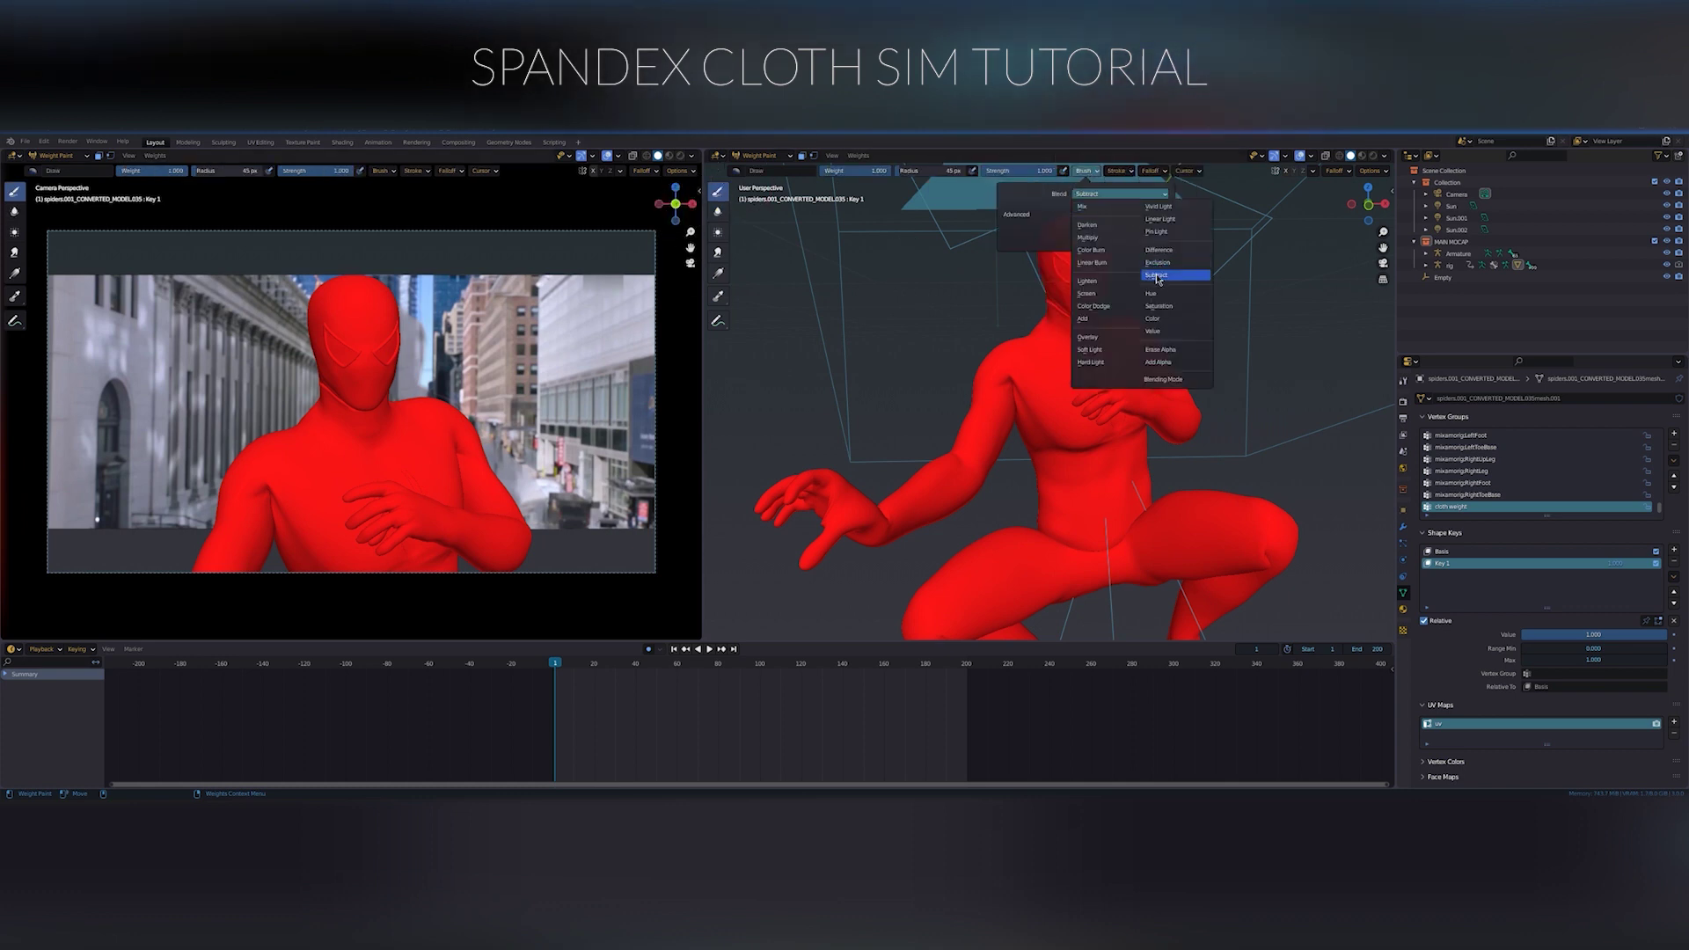
click(1158, 276)
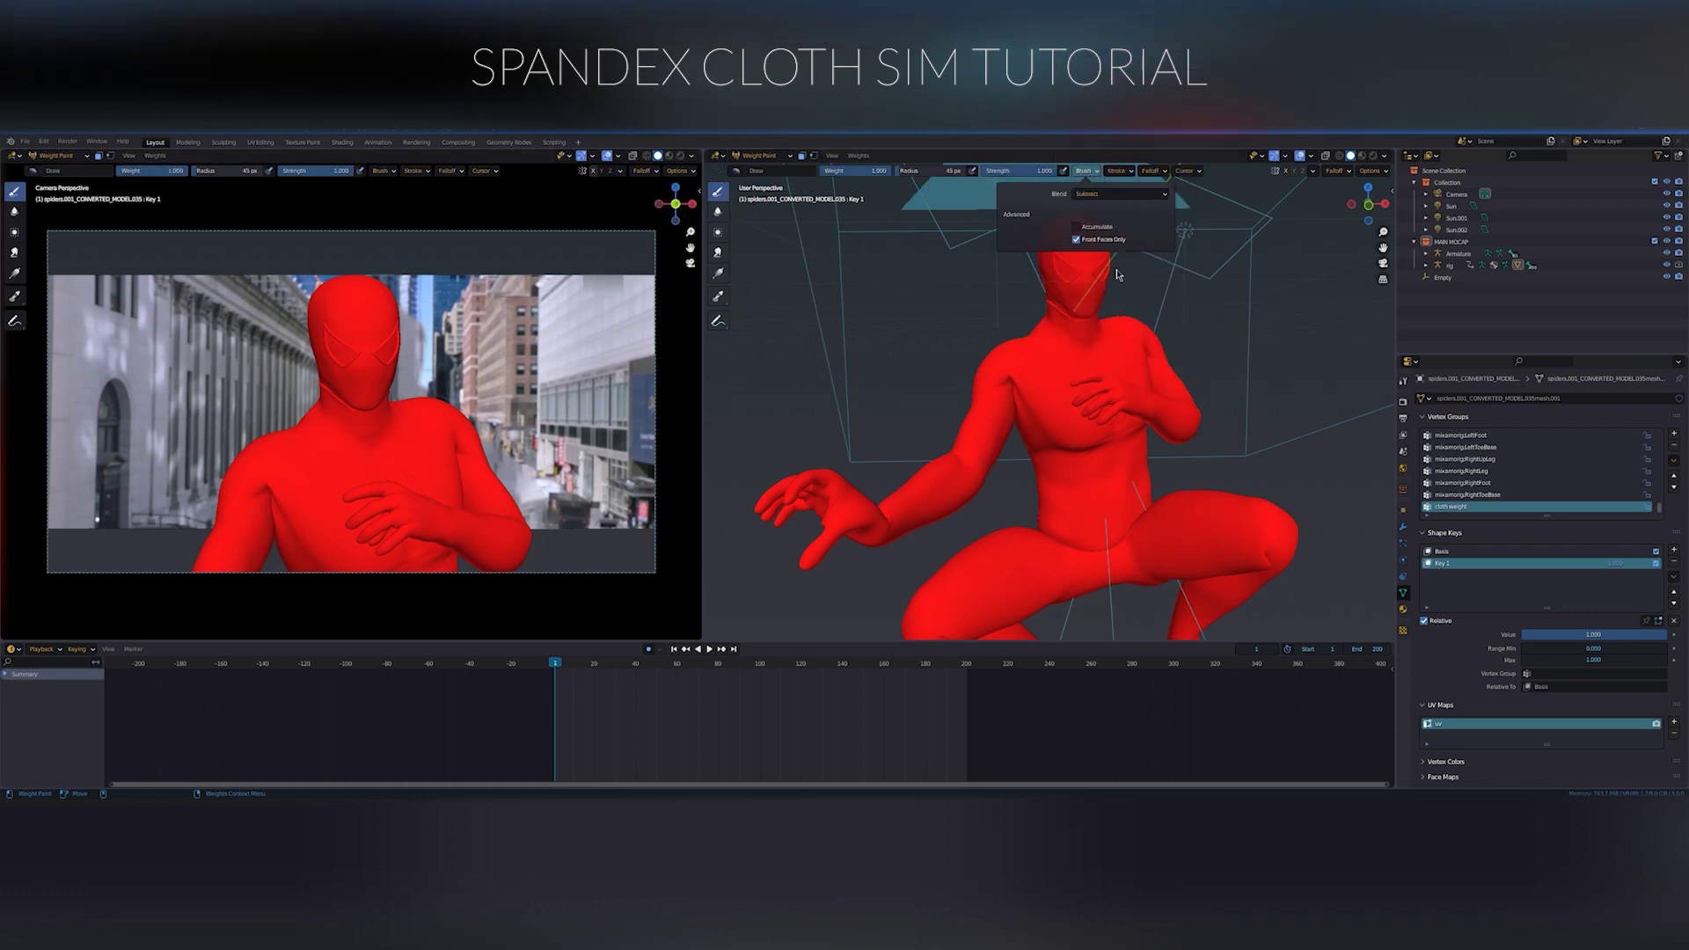
click(1087, 173)
scroll(1142, 423, up, 2)
mouse_move(1055, 407)
middle_down()
mouse_move(1107, 436)
mouse_move(1055, 413)
mouse_move(1070, 407)
mouse_move(971, 163)
middle_up()
scroll(1056, 413, up, 3)
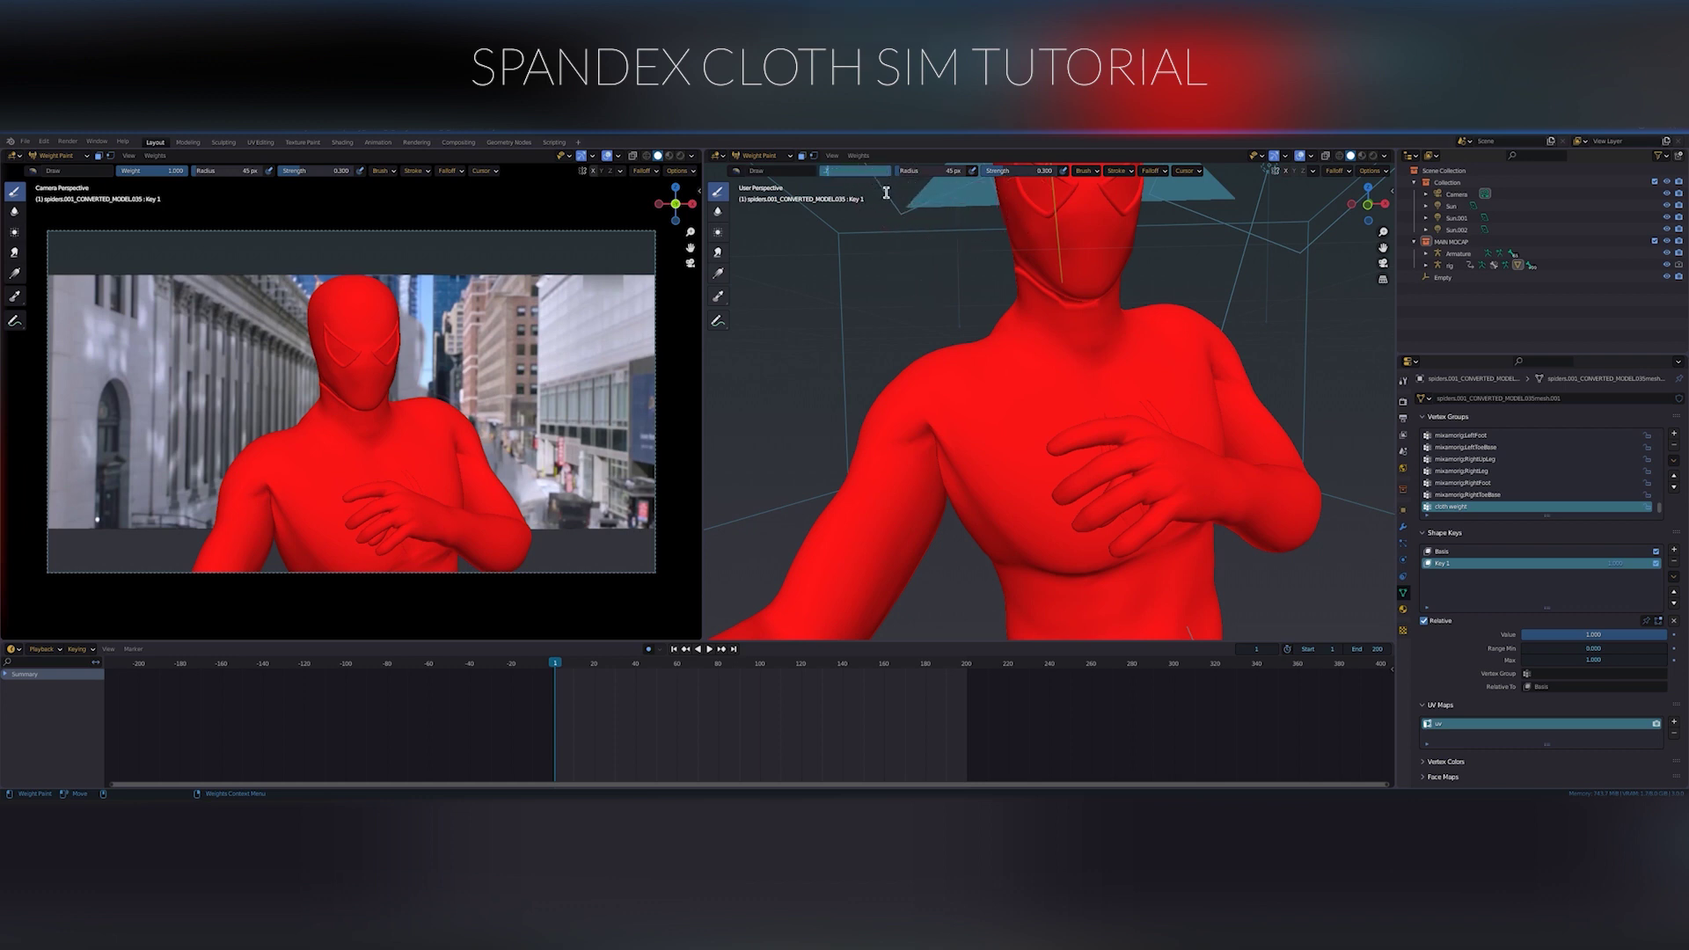
Step: Subtract cloth weight on the left side of the character's neck and at the front of both shoulders
mouse_move(996, 397)
middle_down()
mouse_move(1170, 380)
mouse_move(1064, 376)
mouse_move(1110, 372)
mouse_move(1087, 353)
middle_up()
drag(1084, 349, 1028, 396)
middle_drag(1155, 425, 1187, 379)
mouse_move(1188, 378)
mouse_down()
mouse_move(1170, 396)
mouse_move(1179, 378)
mouse_move(1200, 407)
mouse_move(1179, 378)
mouse_move(1192, 392)
mouse_move(1167, 391)
mouse_up()
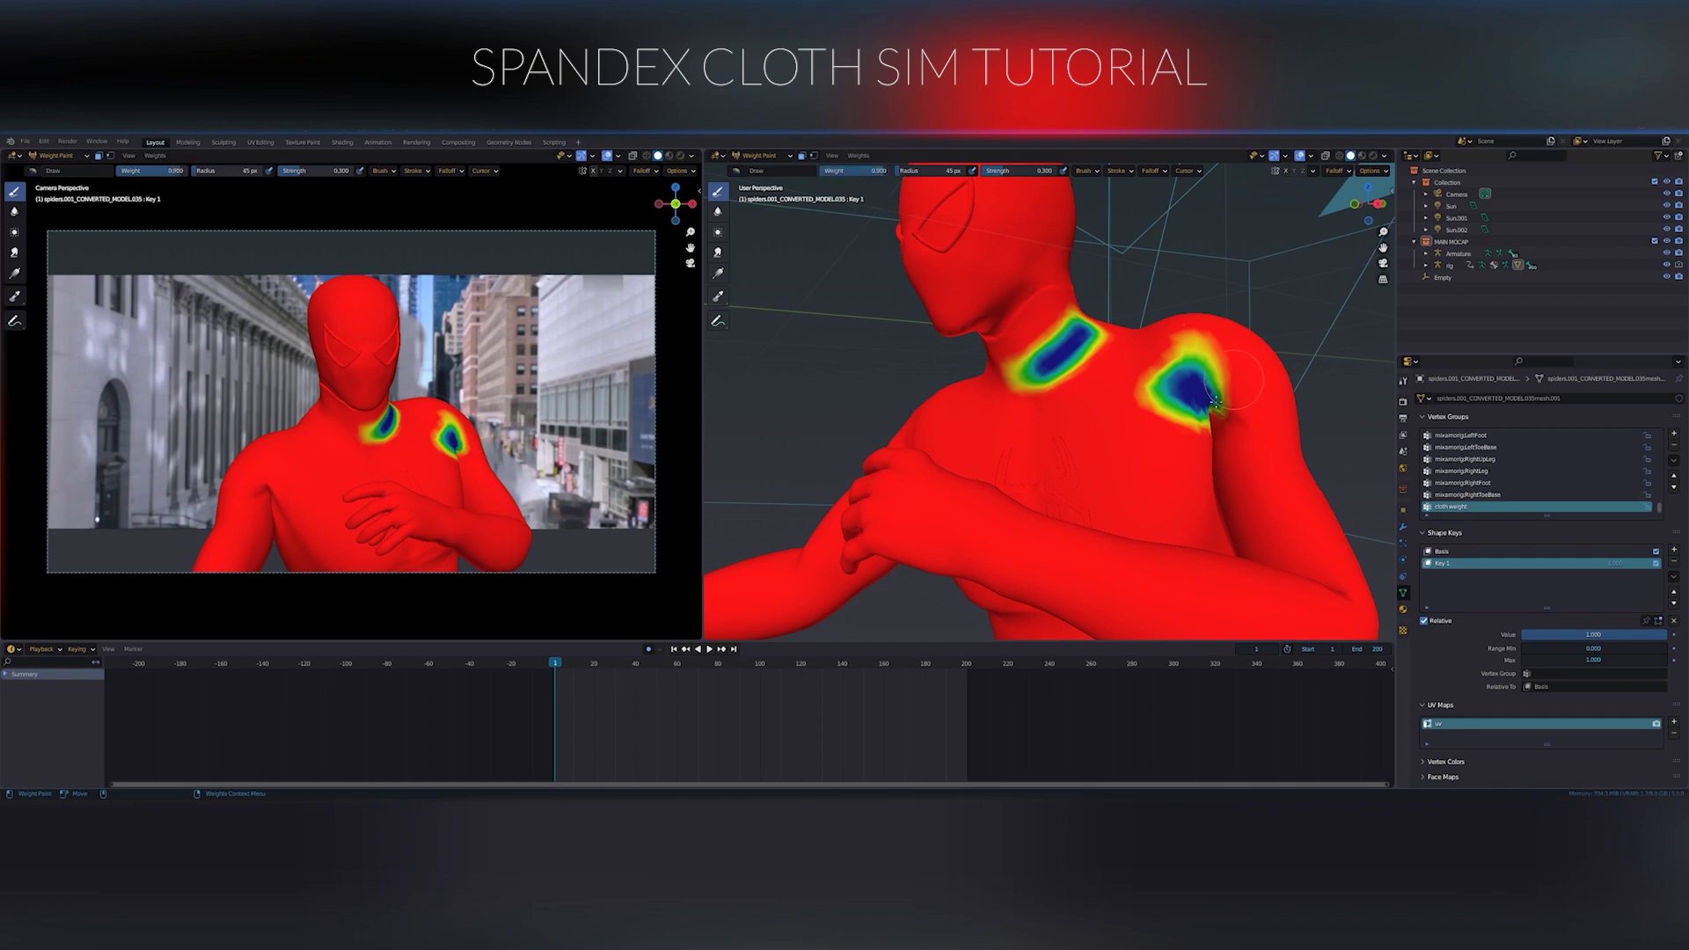
drag(1194, 356, 1183, 372)
mouse_move(1183, 371)
middle_down()
mouse_move(1258, 379)
mouse_move(1130, 436)
middle_up()
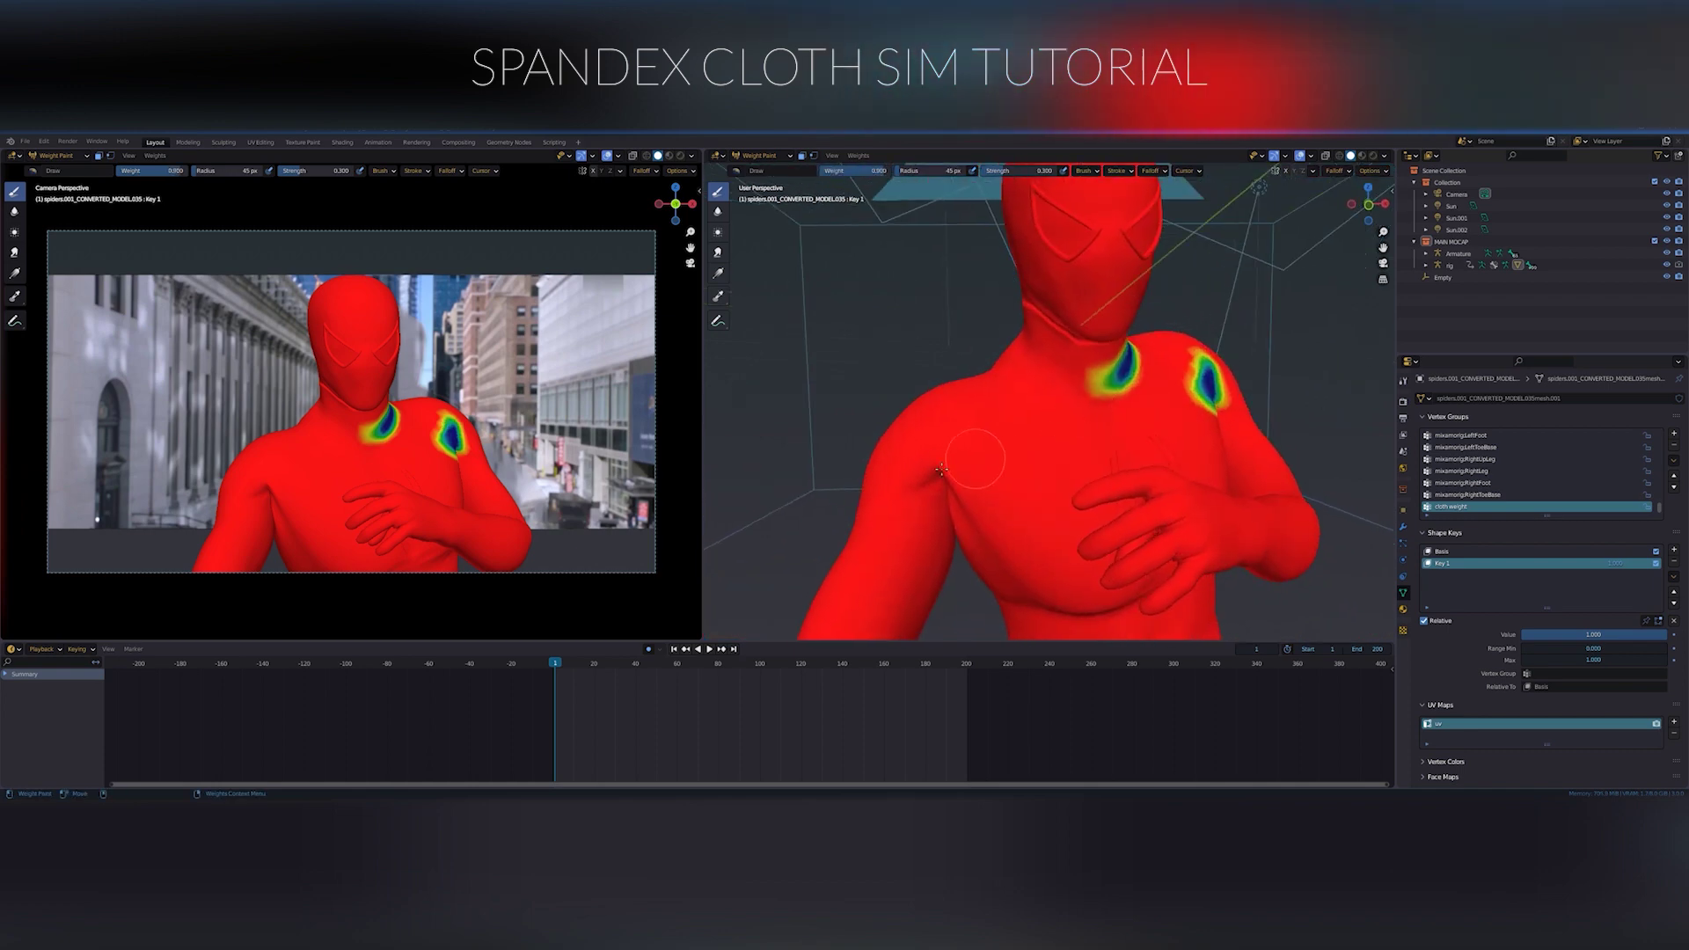
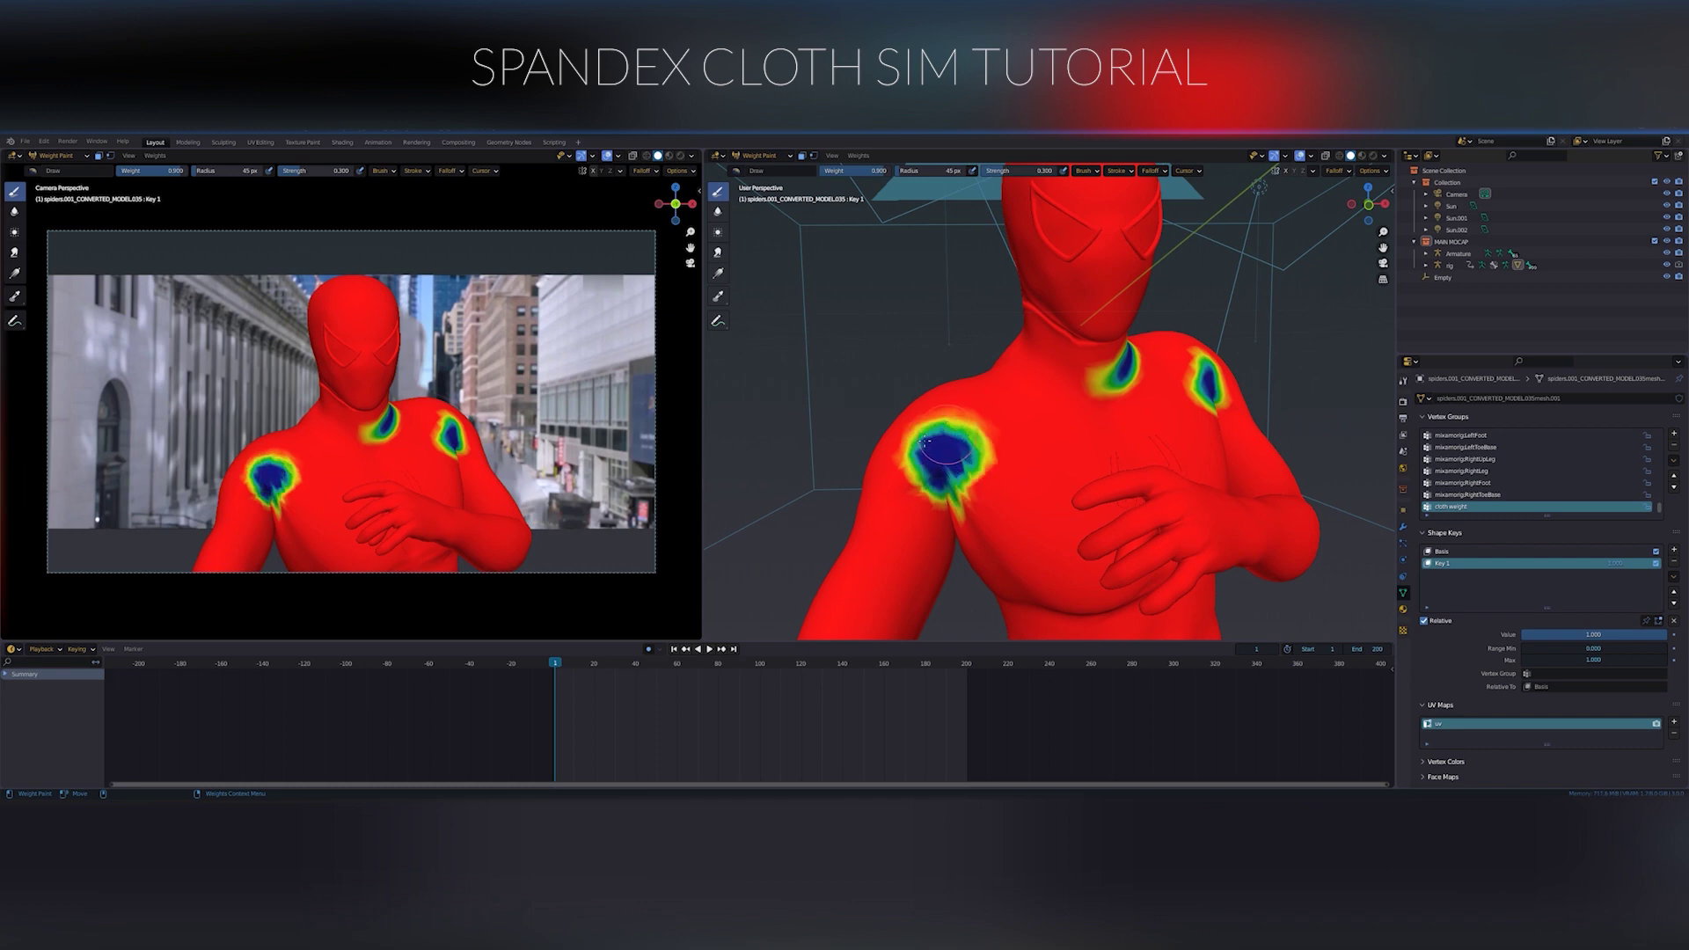
Step: Subtract cloth weight along the lower edge of the character's chest on both sides of the torso
mouse_move(993, 492)
middle_down()
mouse_move(1127, 389)
mouse_move(1056, 470)
middle_up()
mouse_move(1038, 466)
mouse_down()
mouse_move(1091, 515)
mouse_move(1045, 488)
mouse_up()
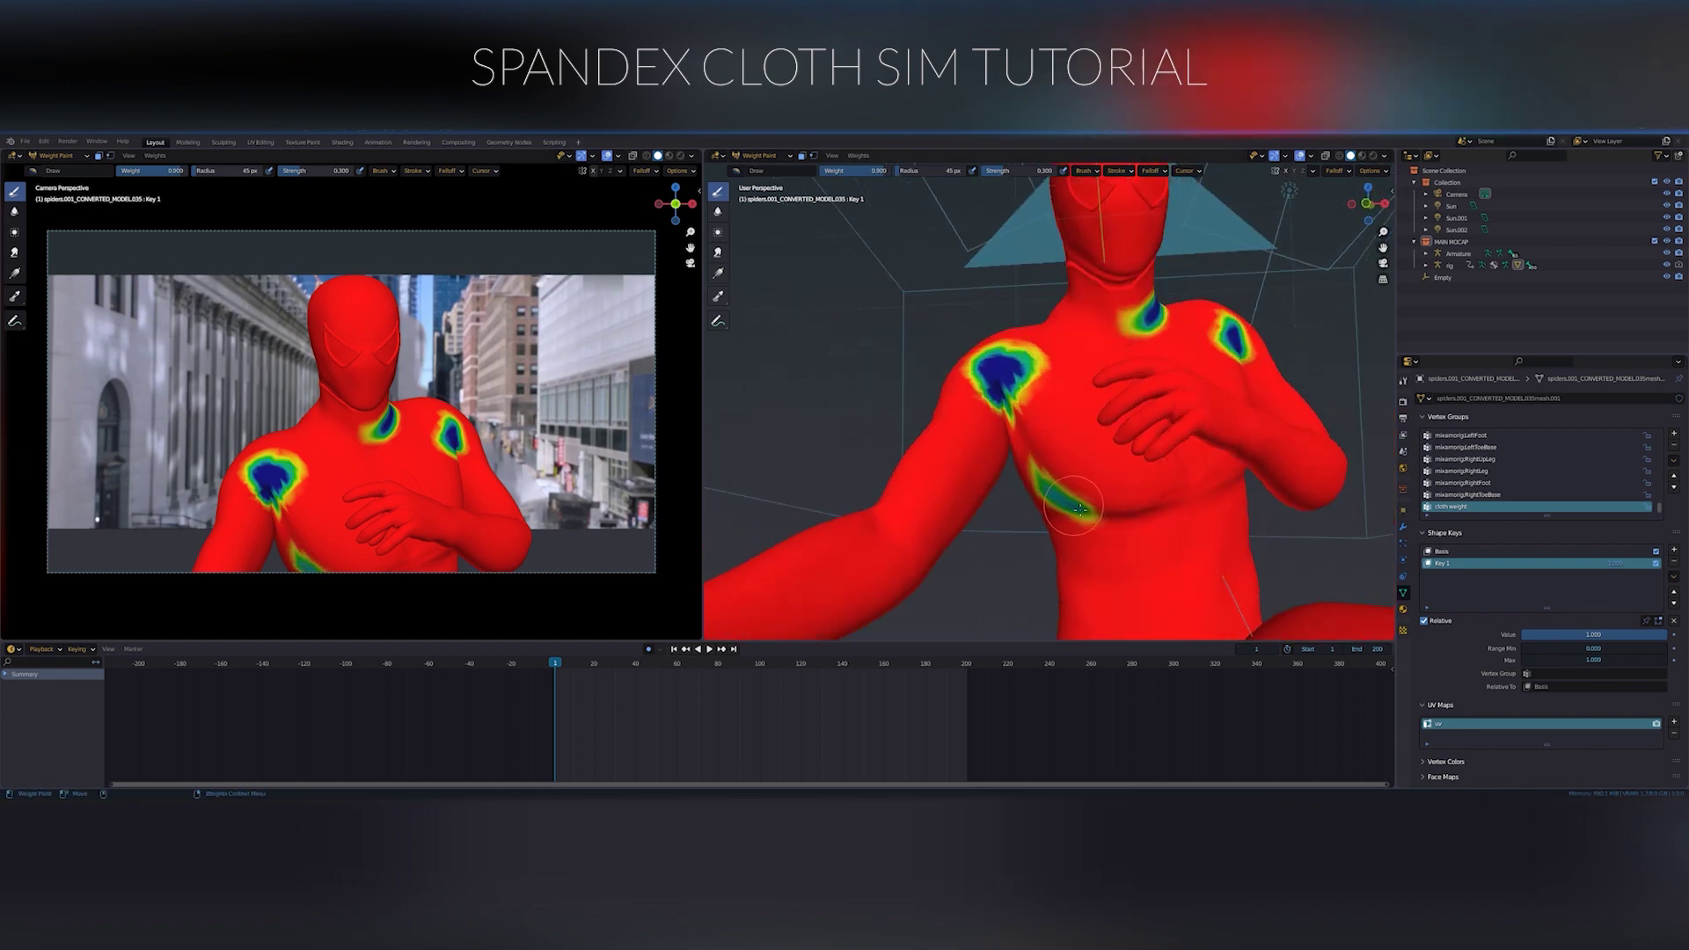
middle_drag(1143, 506, 1126, 480)
drag(1128, 480, 1122, 496)
middle_drag(1122, 495, 946, 556)
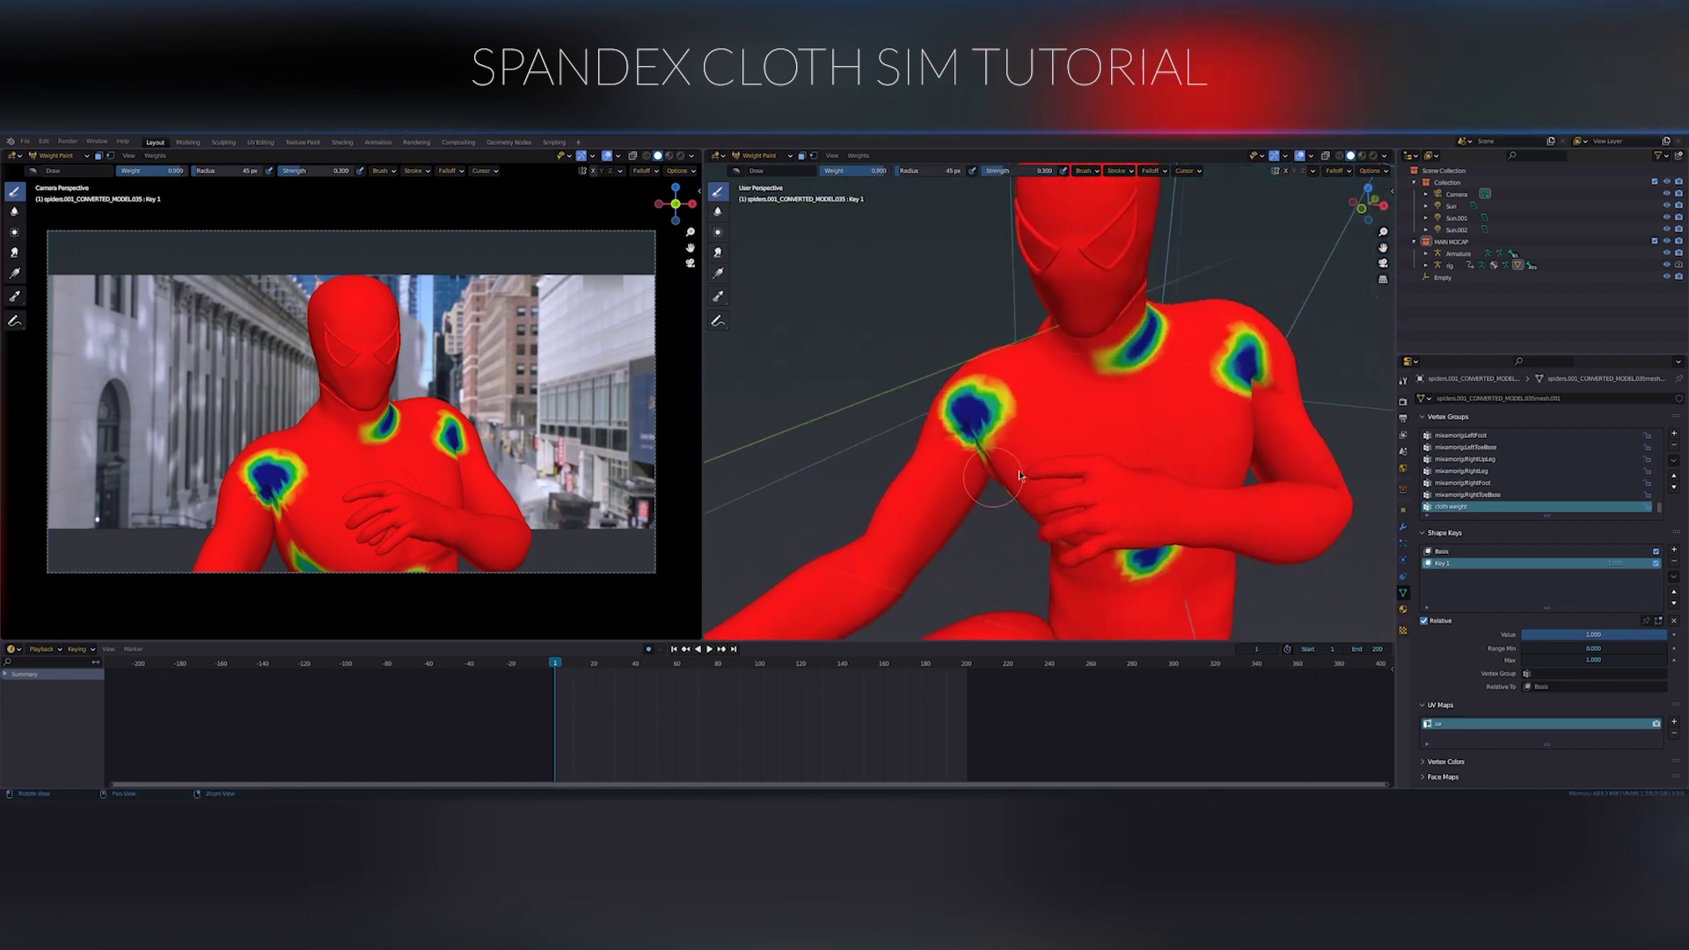
Step: Subtract cloth weight on both inner elbows and on the right side of the character's neck
middle_drag(1019, 475, 1003, 486)
drag(1002, 485, 1002, 488)
middle_drag(1002, 489, 1153, 435)
drag(1233, 401, 1243, 398)
mouse_move(1170, 454)
middle_down()
mouse_move(1153, 412)
mouse_move(1080, 377)
middle_up()
mouse_move(1035, 336)
mouse_down()
mouse_move(1017, 302)
mouse_move(1051, 362)
mouse_up()
mouse_move(1051, 362)
middle_down()
mouse_move(1078, 361)
mouse_move(1049, 376)
middle_up()
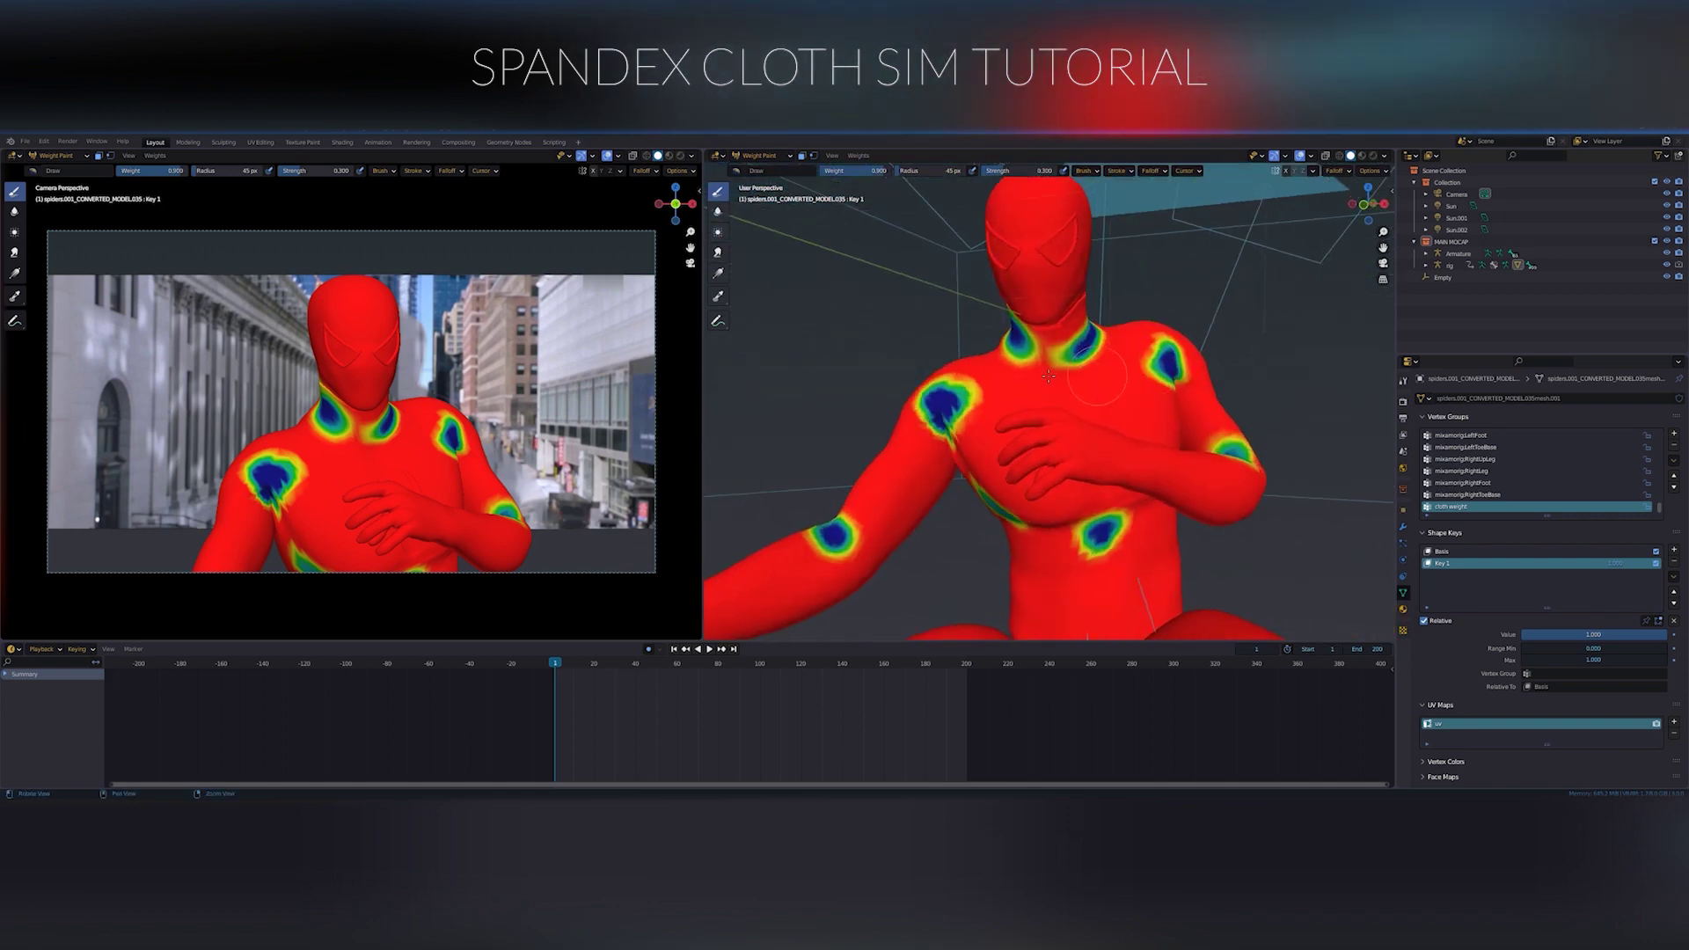
Step: Blur the edges of the painted weights on the character's right shoulder, right elbow and right side of the neck
click(717, 212)
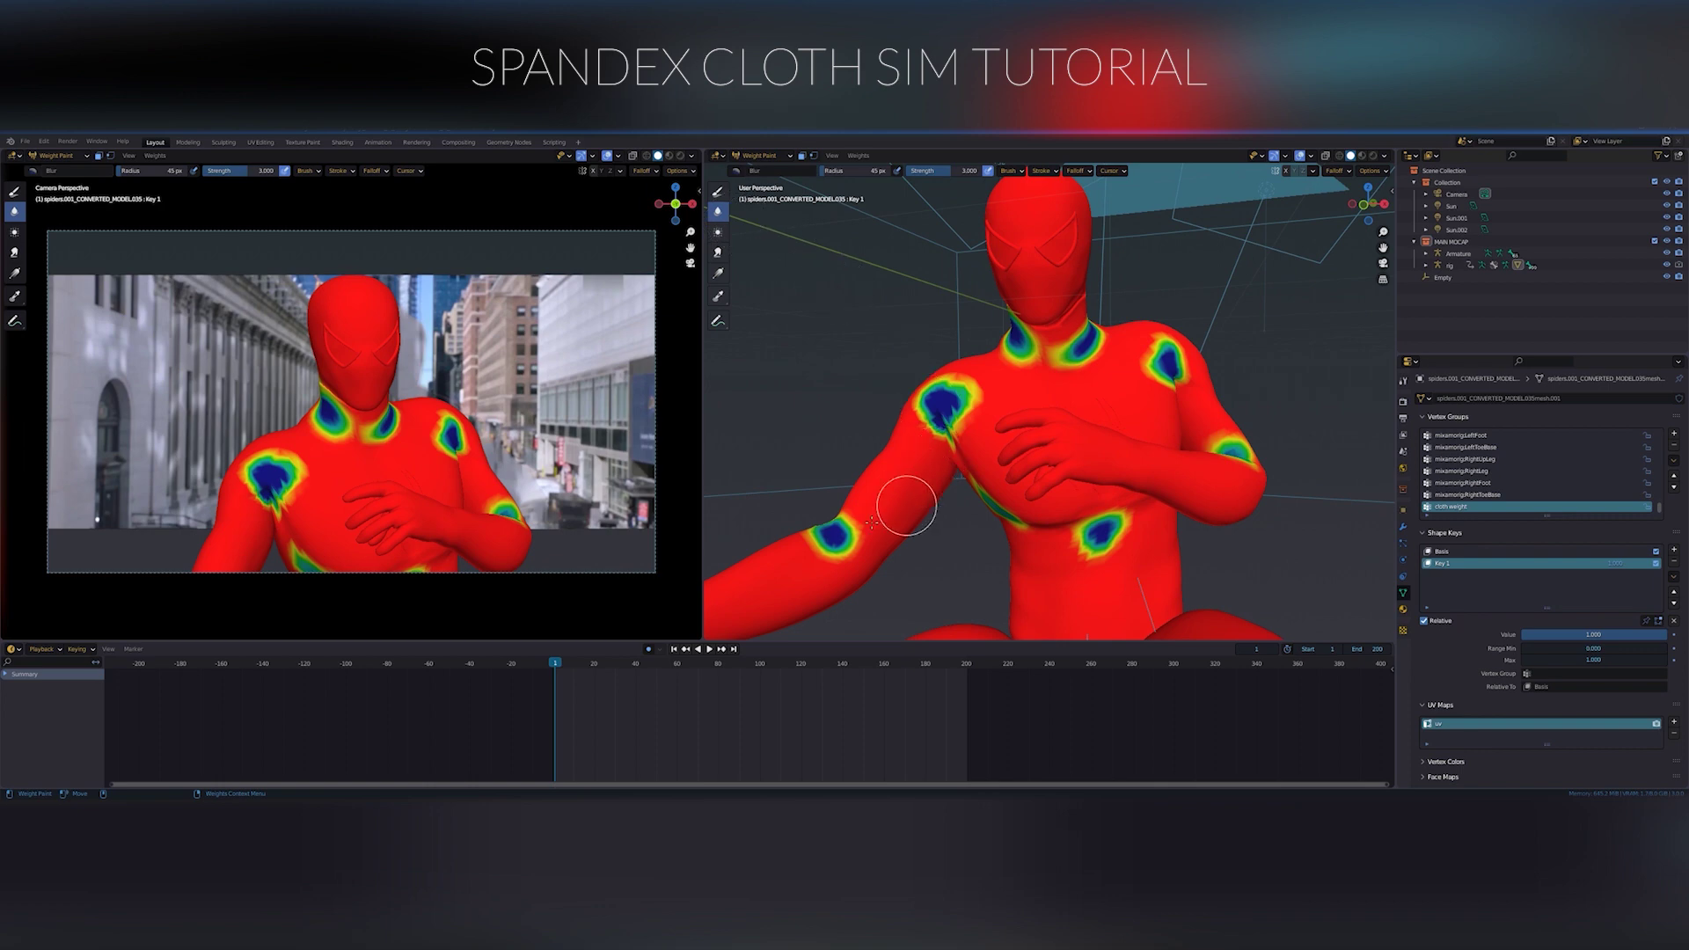
mouse_move(935, 414)
mouse_down()
mouse_move(916, 396)
mouse_move(952, 379)
mouse_move(961, 414)
mouse_move(939, 405)
mouse_move(936, 425)
mouse_up()
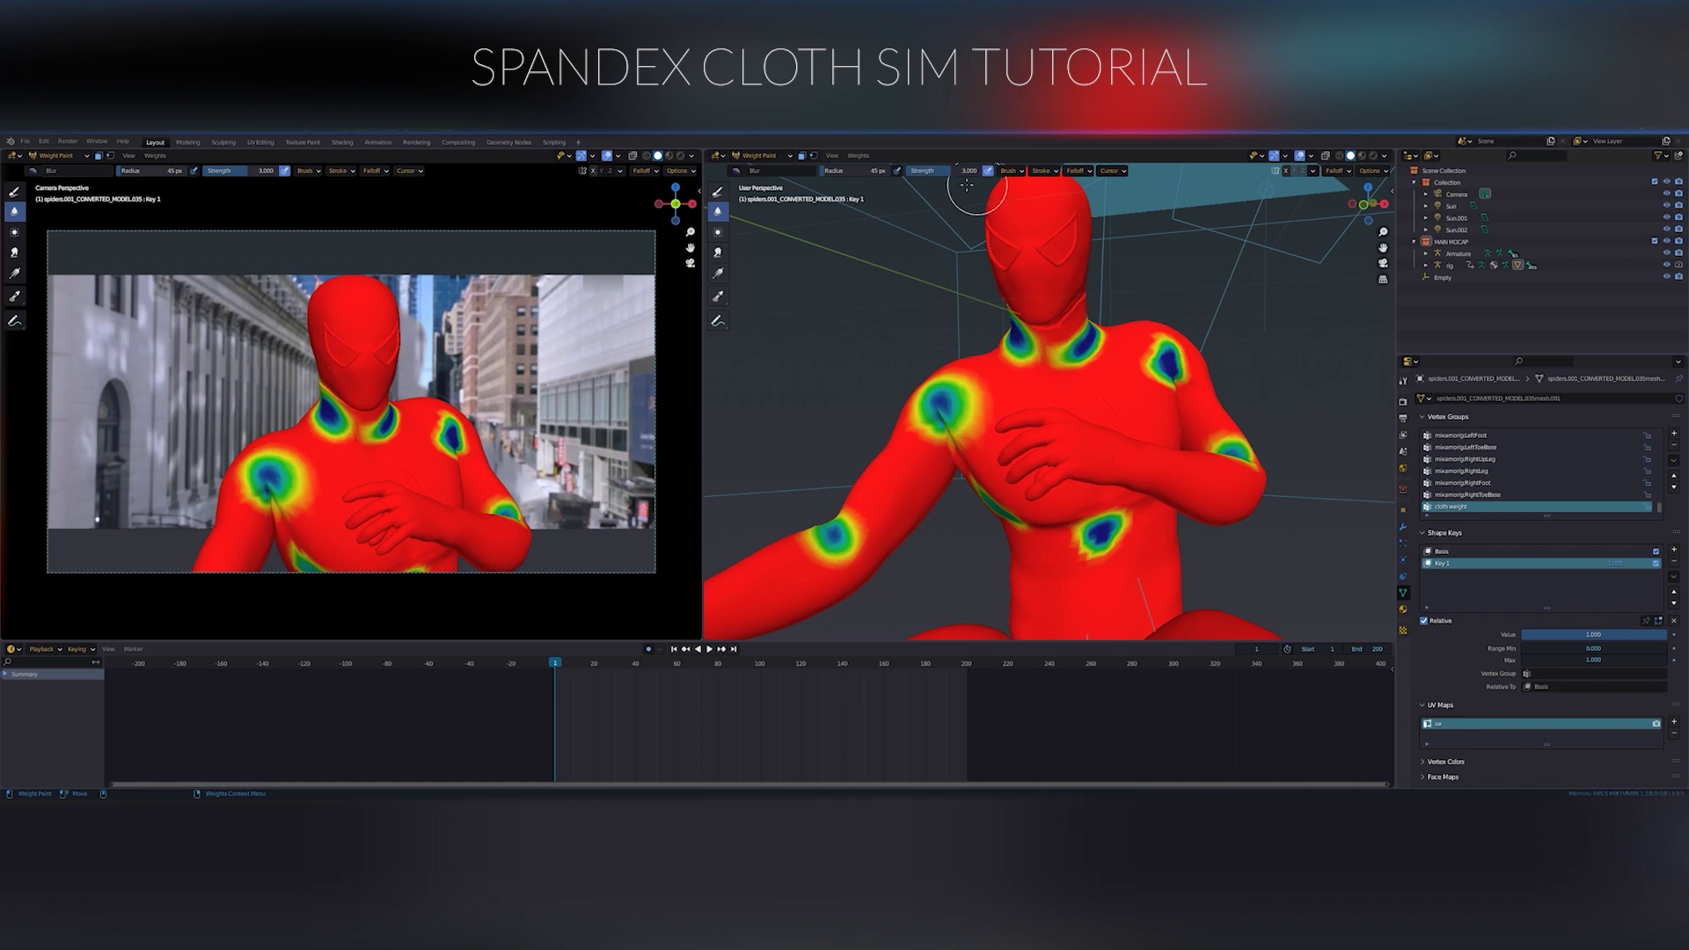
drag(1014, 365, 1007, 342)
middle_drag(1007, 341, 1095, 339)
mouse_move(1017, 324)
mouse_down()
mouse_move(1055, 320)
mouse_move(1019, 366)
mouse_move(1056, 362)
mouse_up()
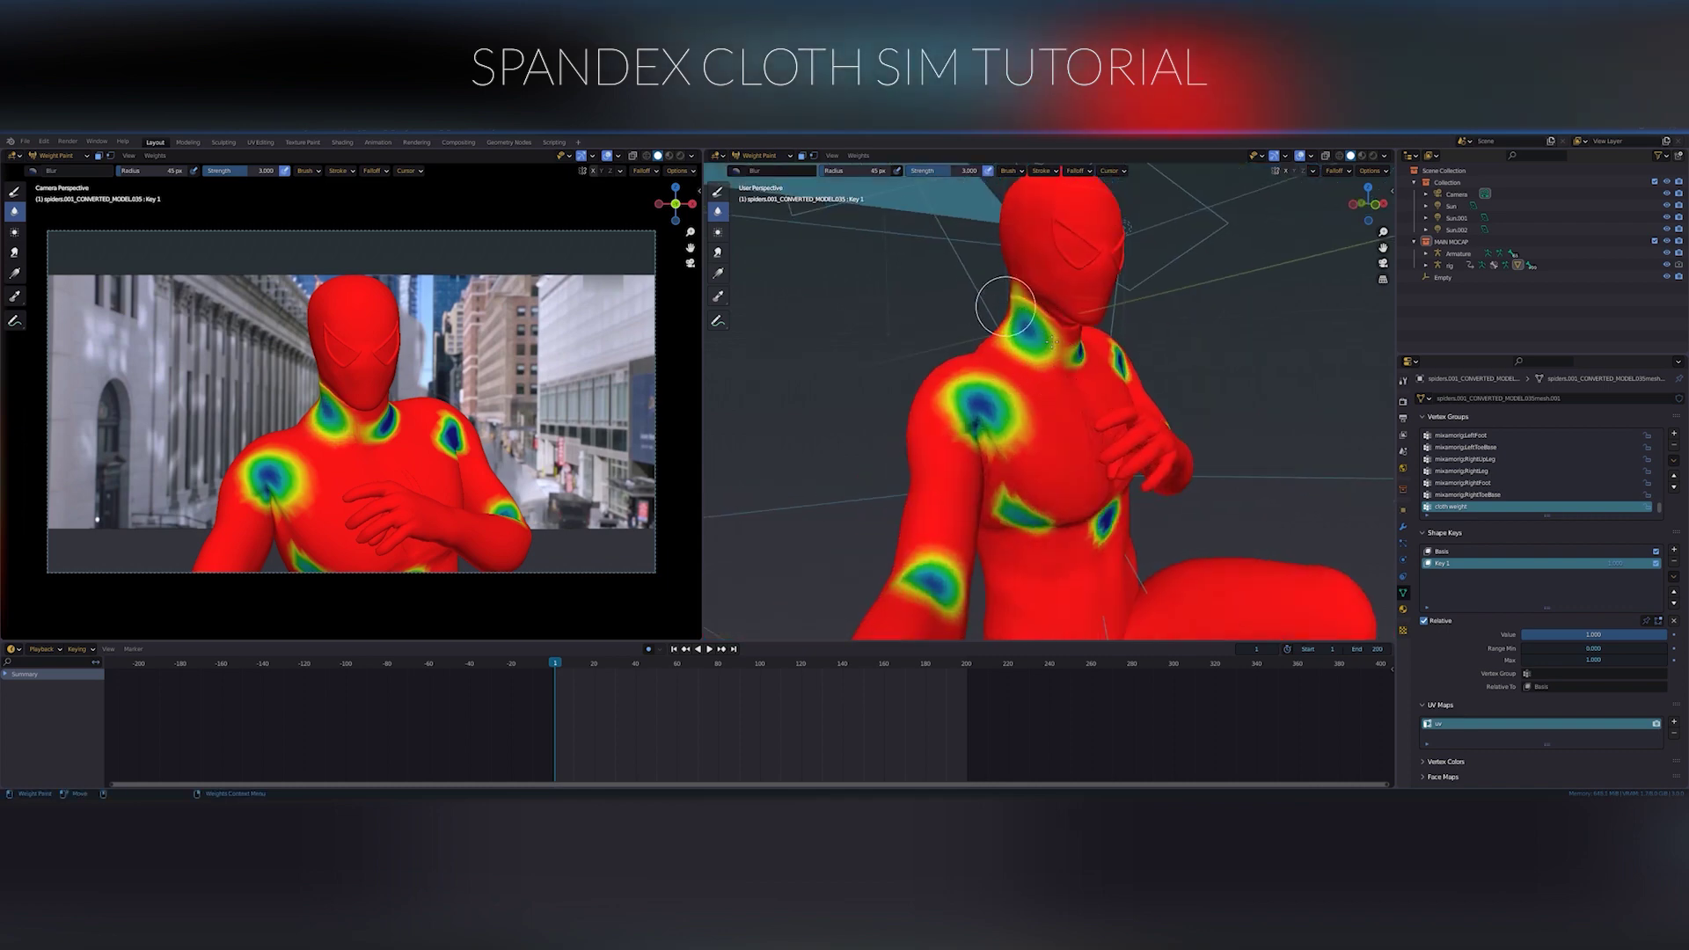
Step: Blur the painted weight patches beneath the character's chest
middle_drag(1082, 361, 989, 409)
mouse_move(988, 409)
mouse_down()
mouse_move(968, 428)
mouse_move(915, 418)
mouse_move(991, 513)
mouse_move(1041, 540)
mouse_up()
middle_drag(1041, 540, 1040, 510)
mouse_move(1039, 510)
mouse_down()
mouse_move(1021, 495)
mouse_move(1001, 519)
mouse_move(1105, 545)
mouse_move(1090, 529)
mouse_move(1107, 552)
mouse_move(1113, 501)
mouse_up()
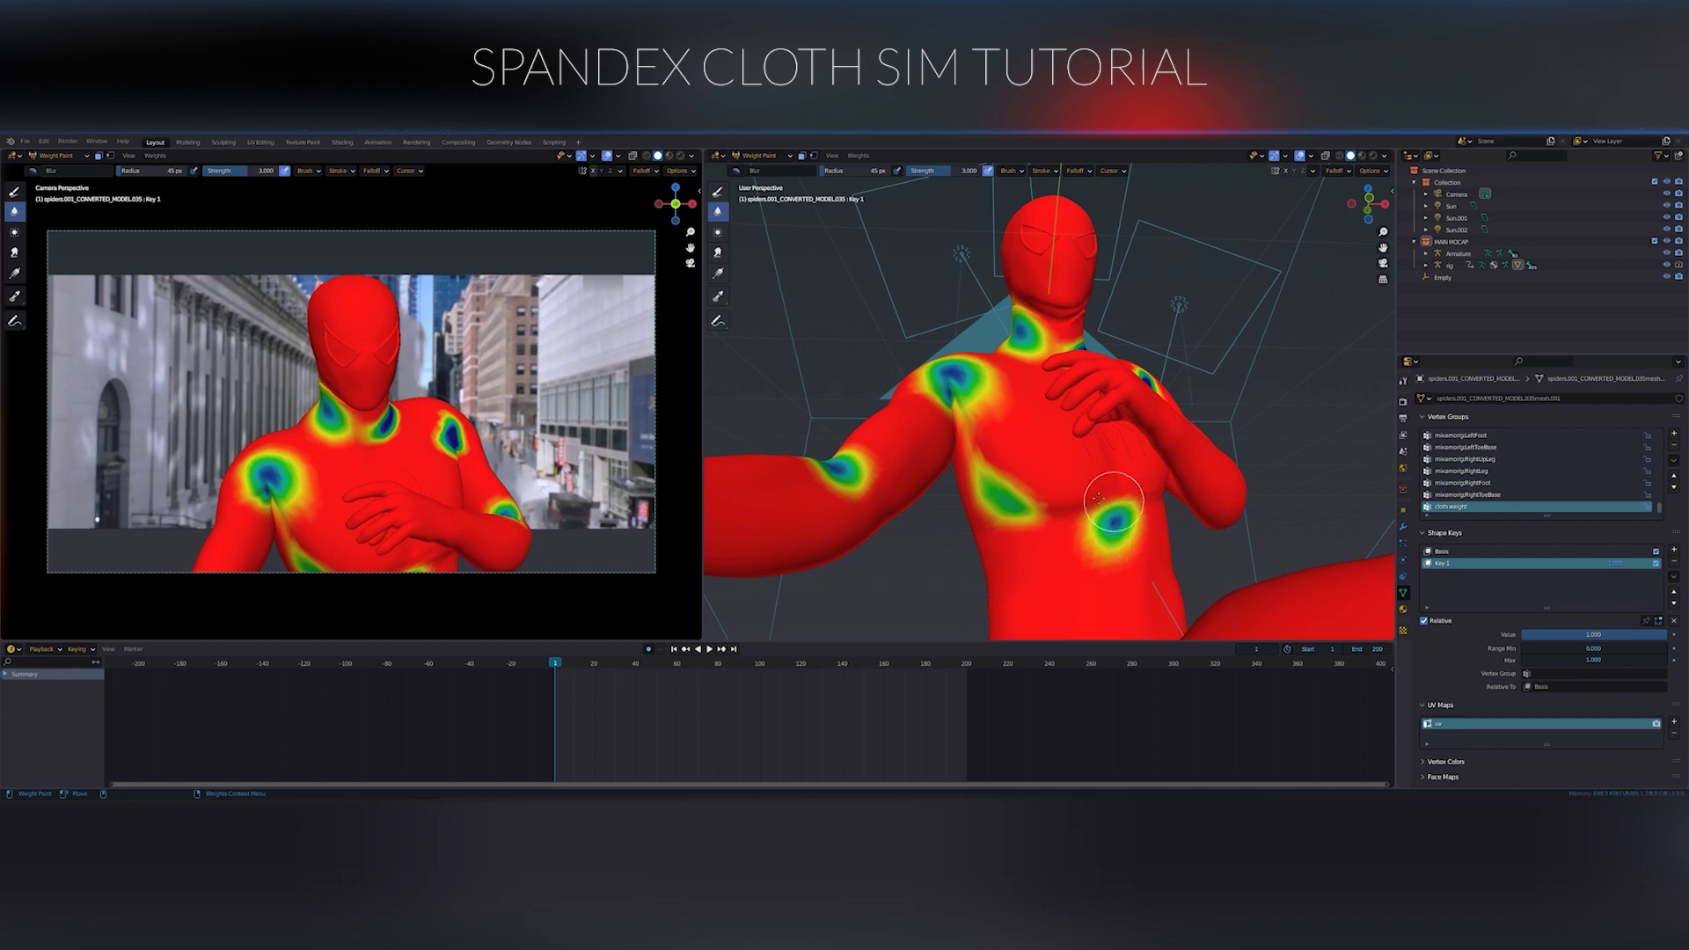
Step: Blur the painted weights on the character's left shoulder, left elbow and left side of the neck
middle_drag(1130, 448, 1074, 468)
mouse_move(1149, 405)
mouse_down()
mouse_move(1137, 375)
mouse_move(1162, 364)
mouse_move(1201, 381)
mouse_move(1181, 404)
mouse_up()
mouse_move(1163, 340)
mouse_down()
mouse_move(1183, 387)
mouse_move(1170, 363)
mouse_move(1056, 365)
mouse_up()
middle_drag(1055, 365, 1061, 335)
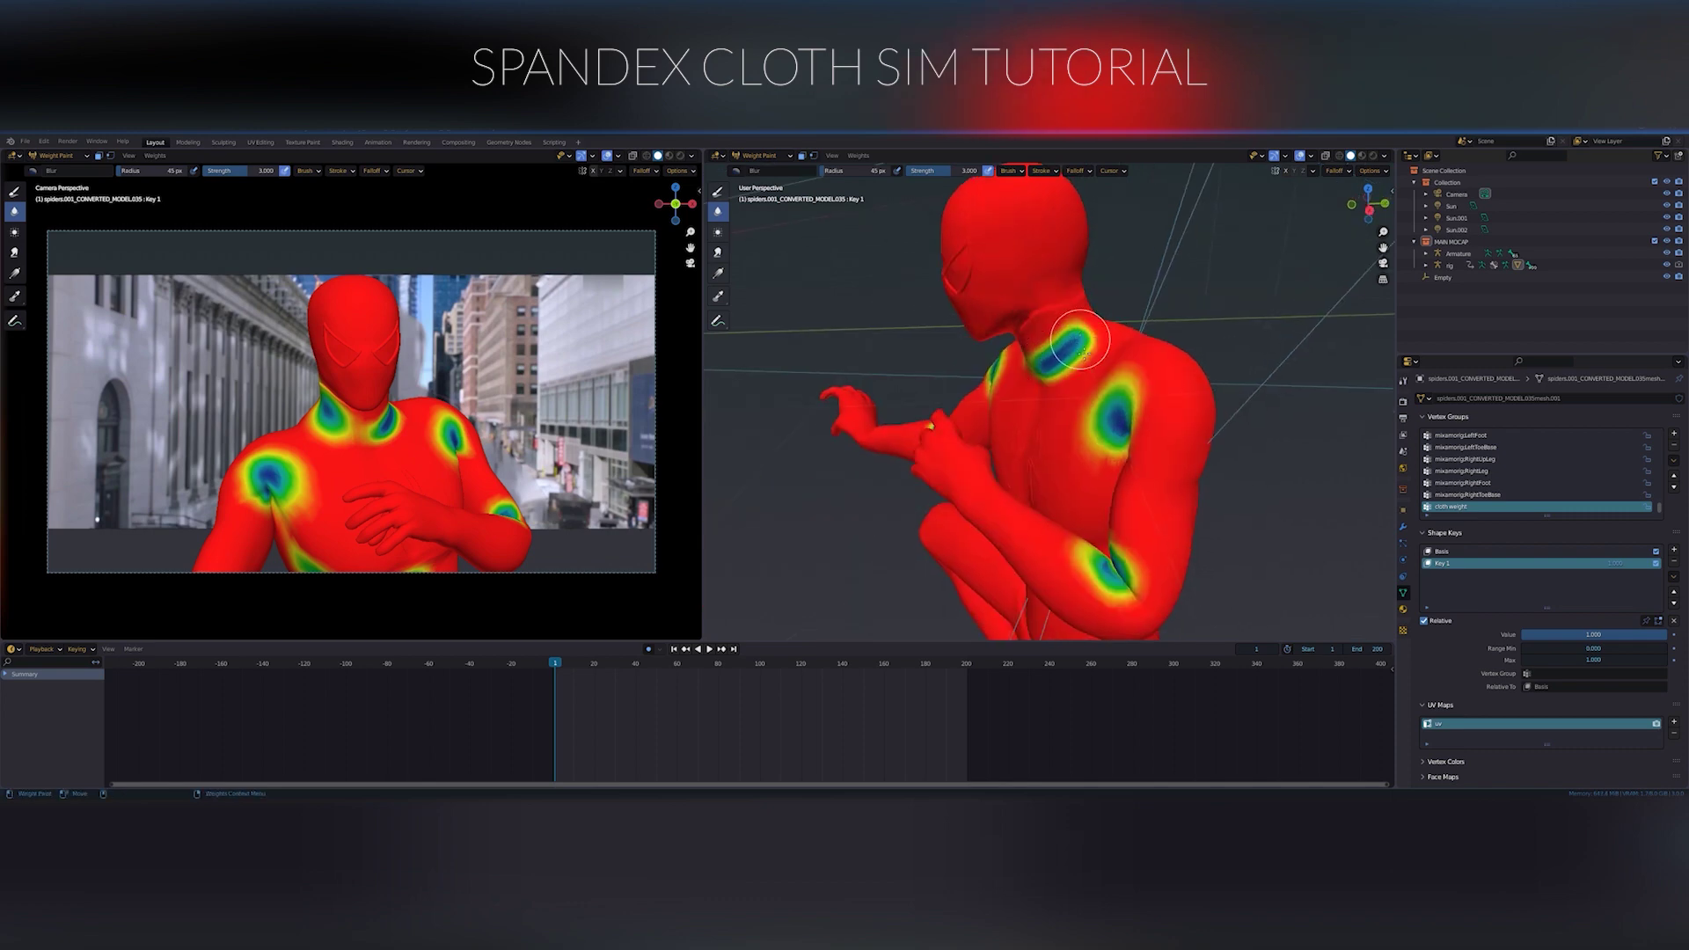
mouse_move(1060, 334)
mouse_down()
mouse_move(1038, 374)
mouse_move(1056, 387)
mouse_up()
middle_drag(1055, 387, 1104, 370)
drag(1224, 438, 1258, 484)
middle_drag(1179, 509, 1006, 452)
middle_drag(1085, 369, 1030, 365)
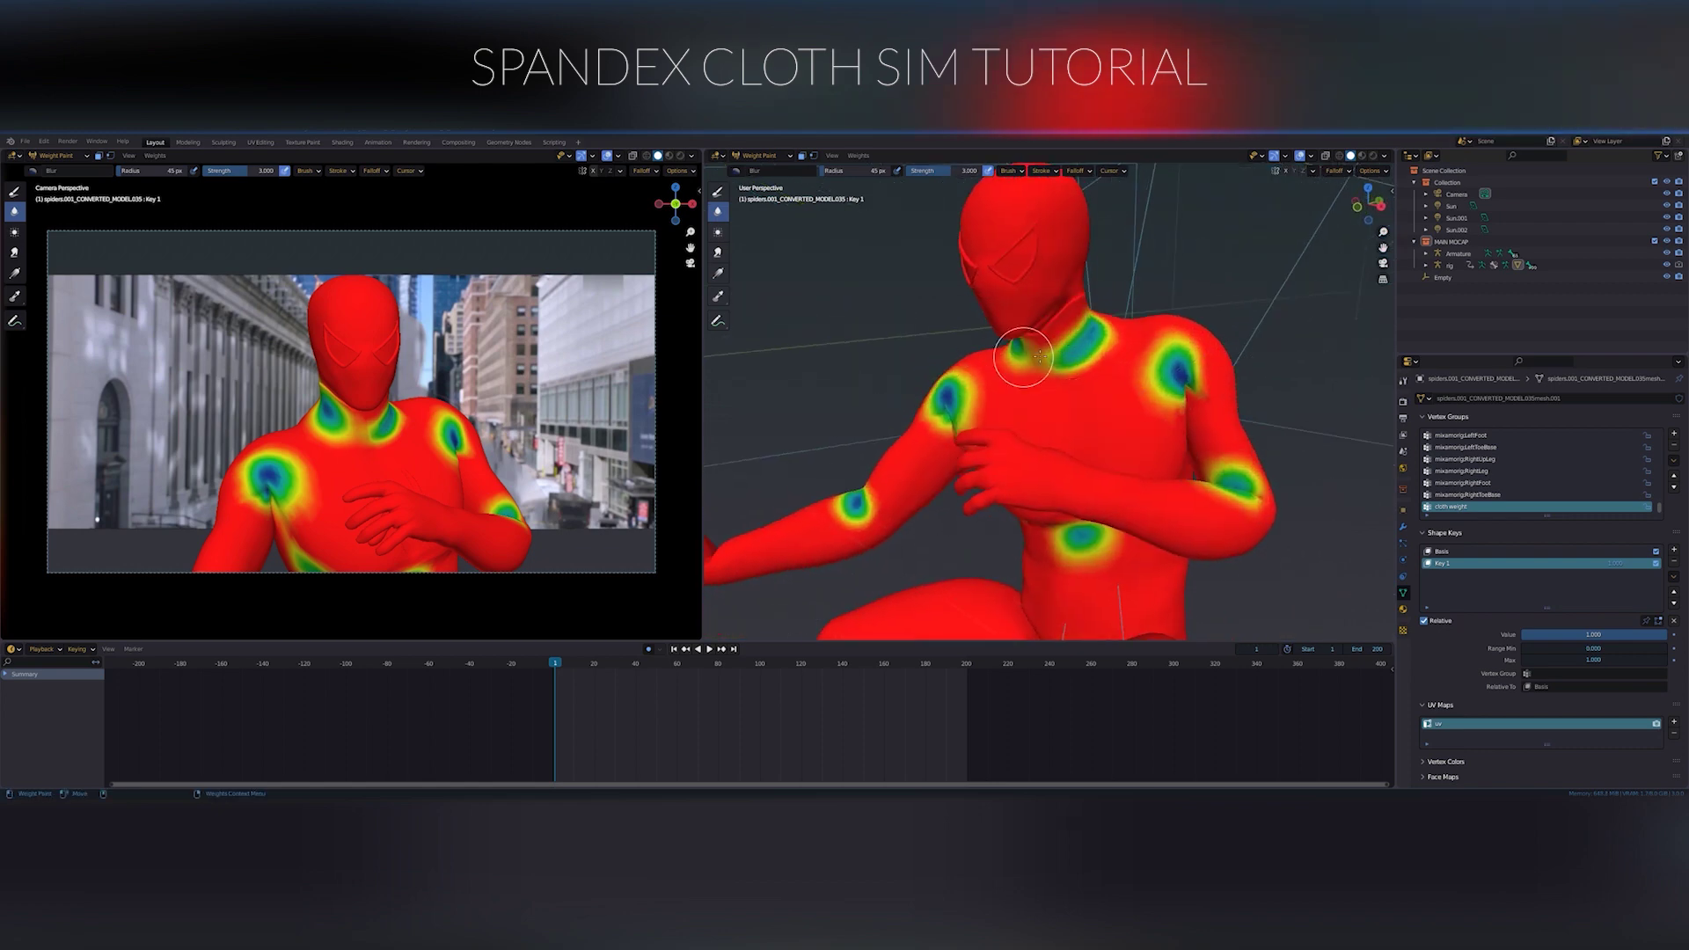
Step: Subtract more weight from the middle of the patch on the left side of the neck with the Draw brush
mouse_move(1126, 345)
middle_down()
mouse_move(1118, 380)
mouse_move(1137, 340)
middle_up()
scroll(1137, 340, up, 2)
click(718, 191)
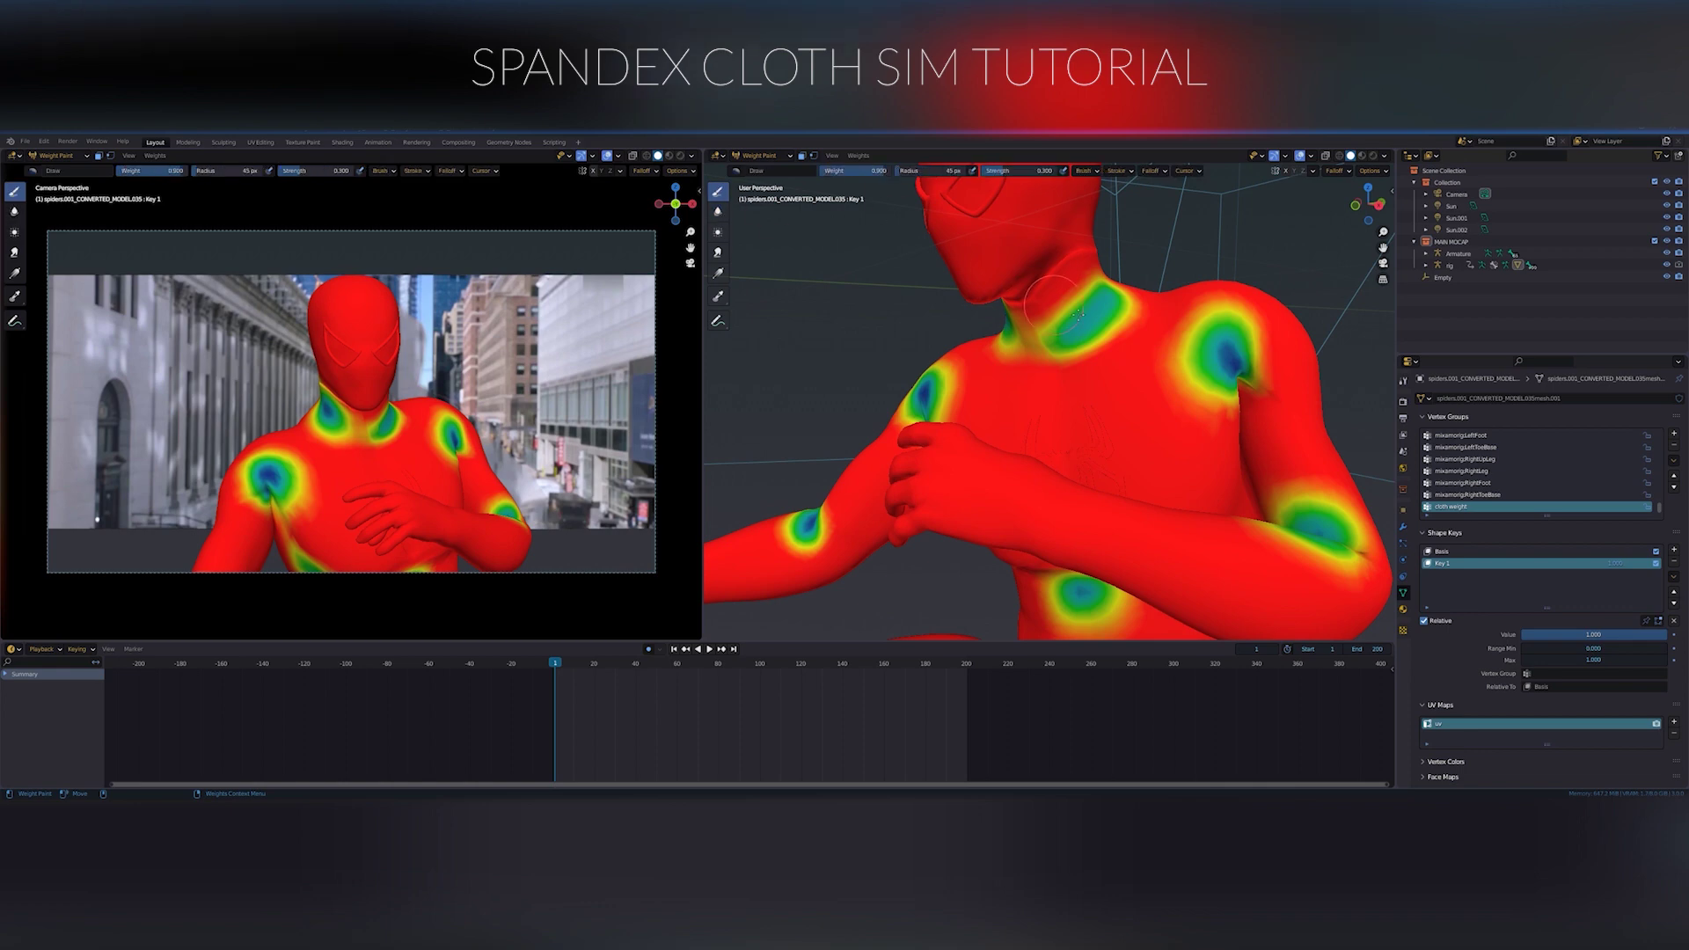
ctrl+drag(1092, 318, 1102, 315)
Step: Set the Blur brush's strength to 1.000 and return the character mesh to Object Mode
click(718, 214)
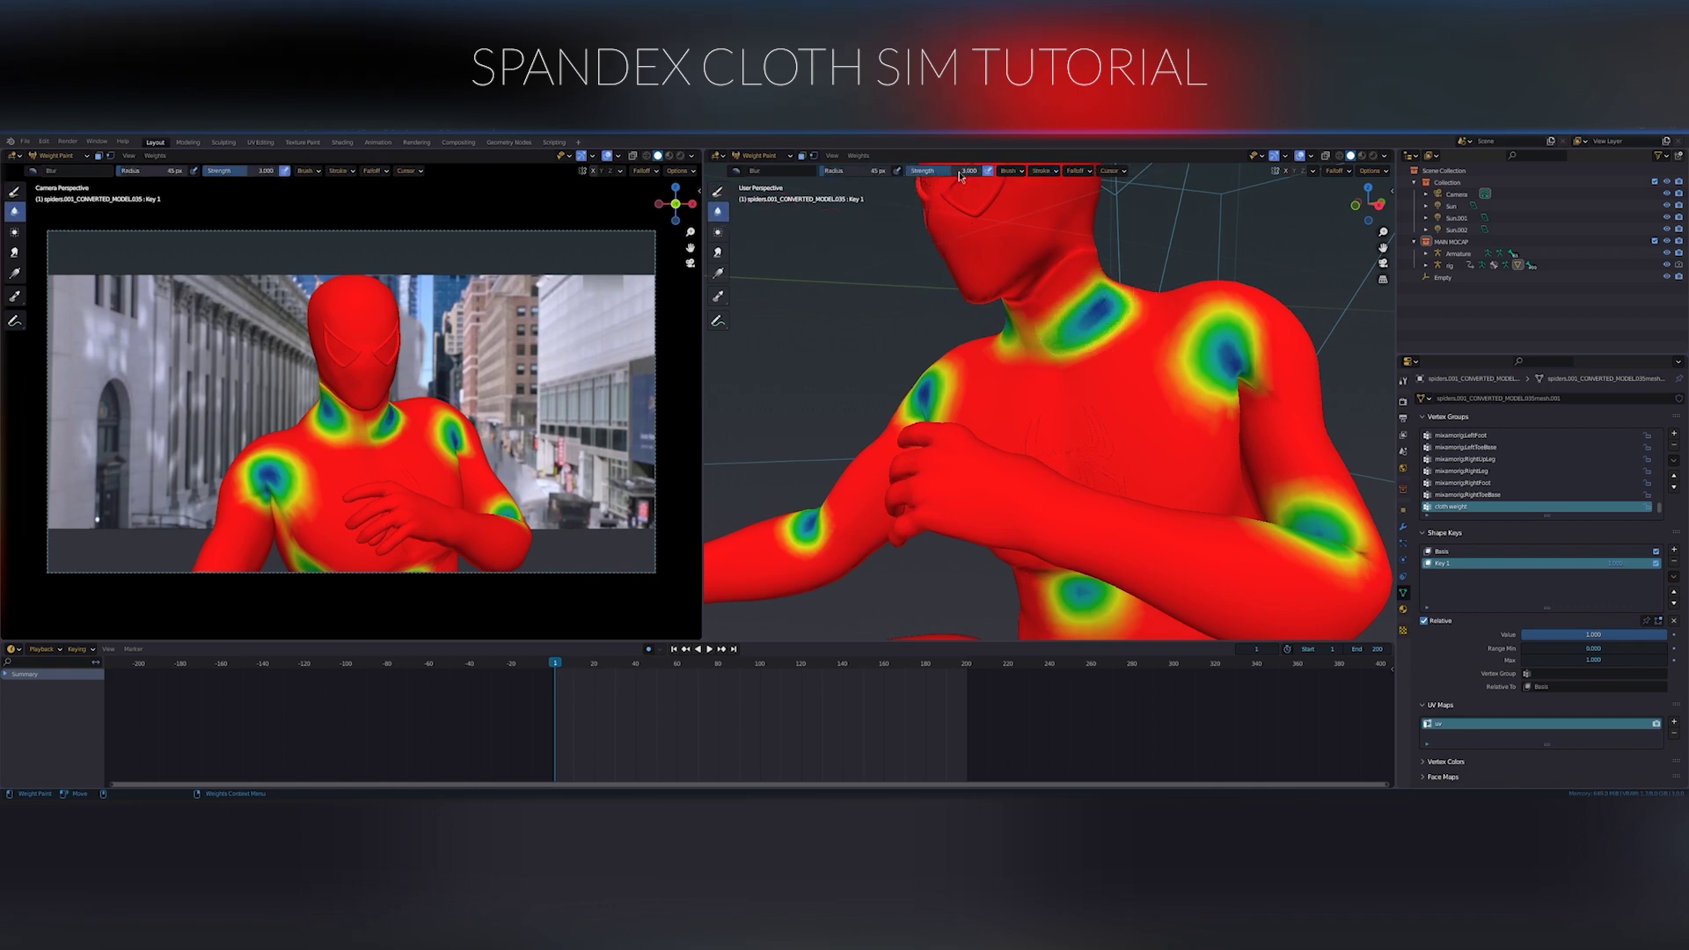
key(Return)
scroll(1166, 440, down, 2)
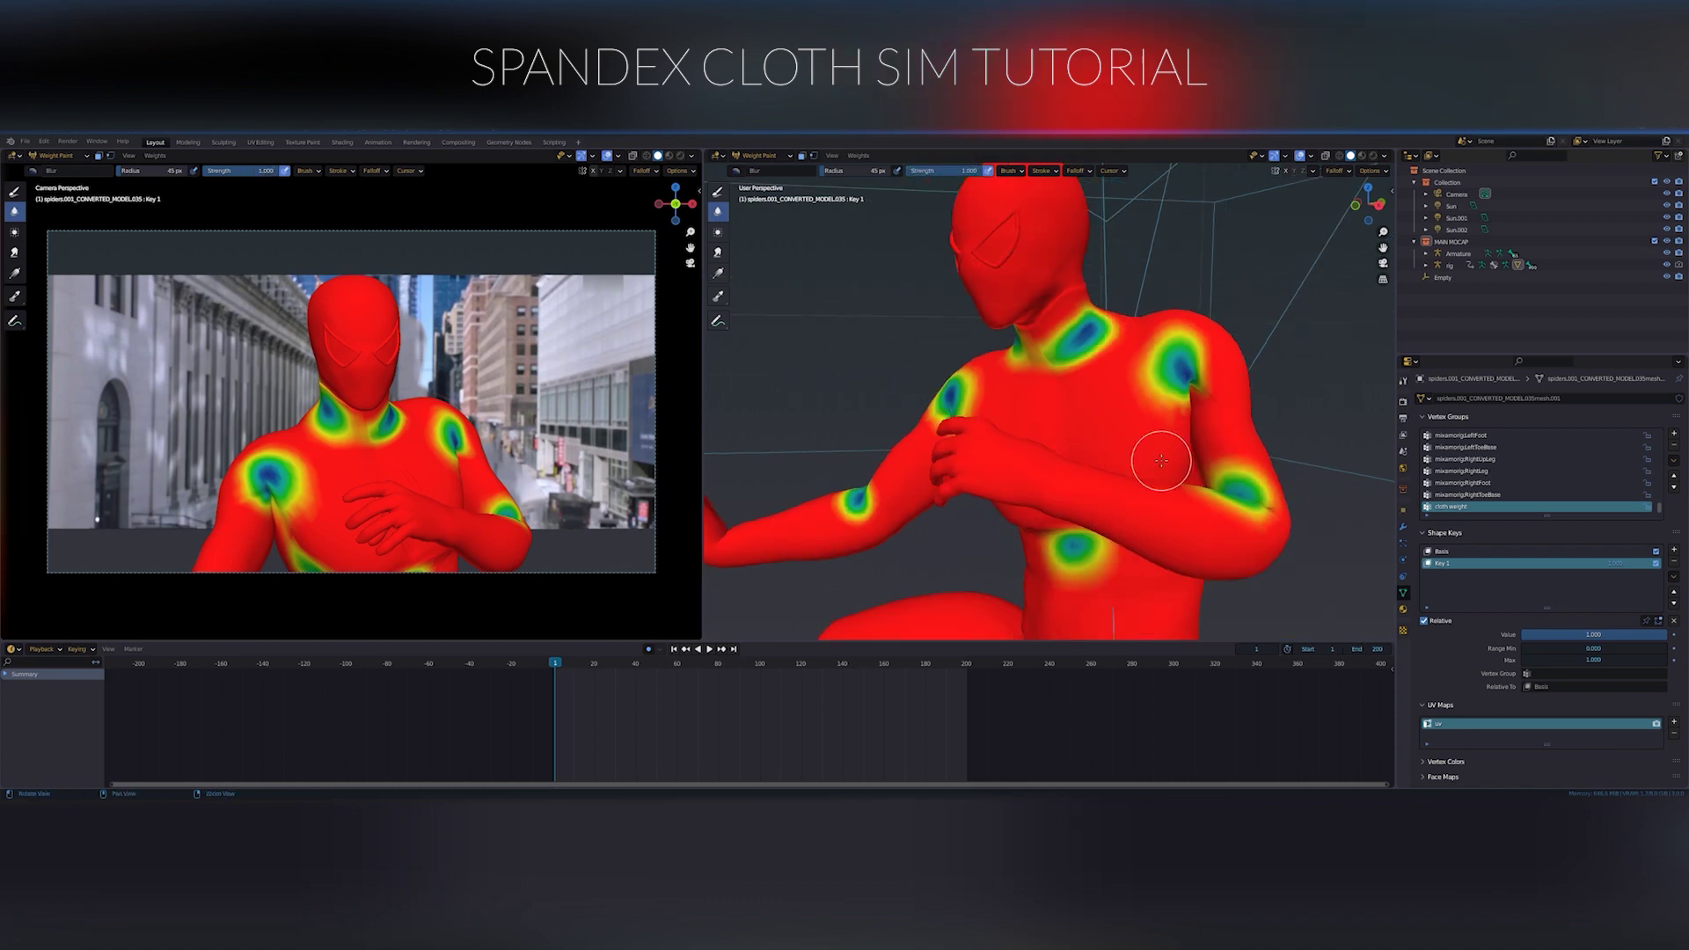
middle_drag(1176, 457, 1146, 471)
key(ctrl+Tab)
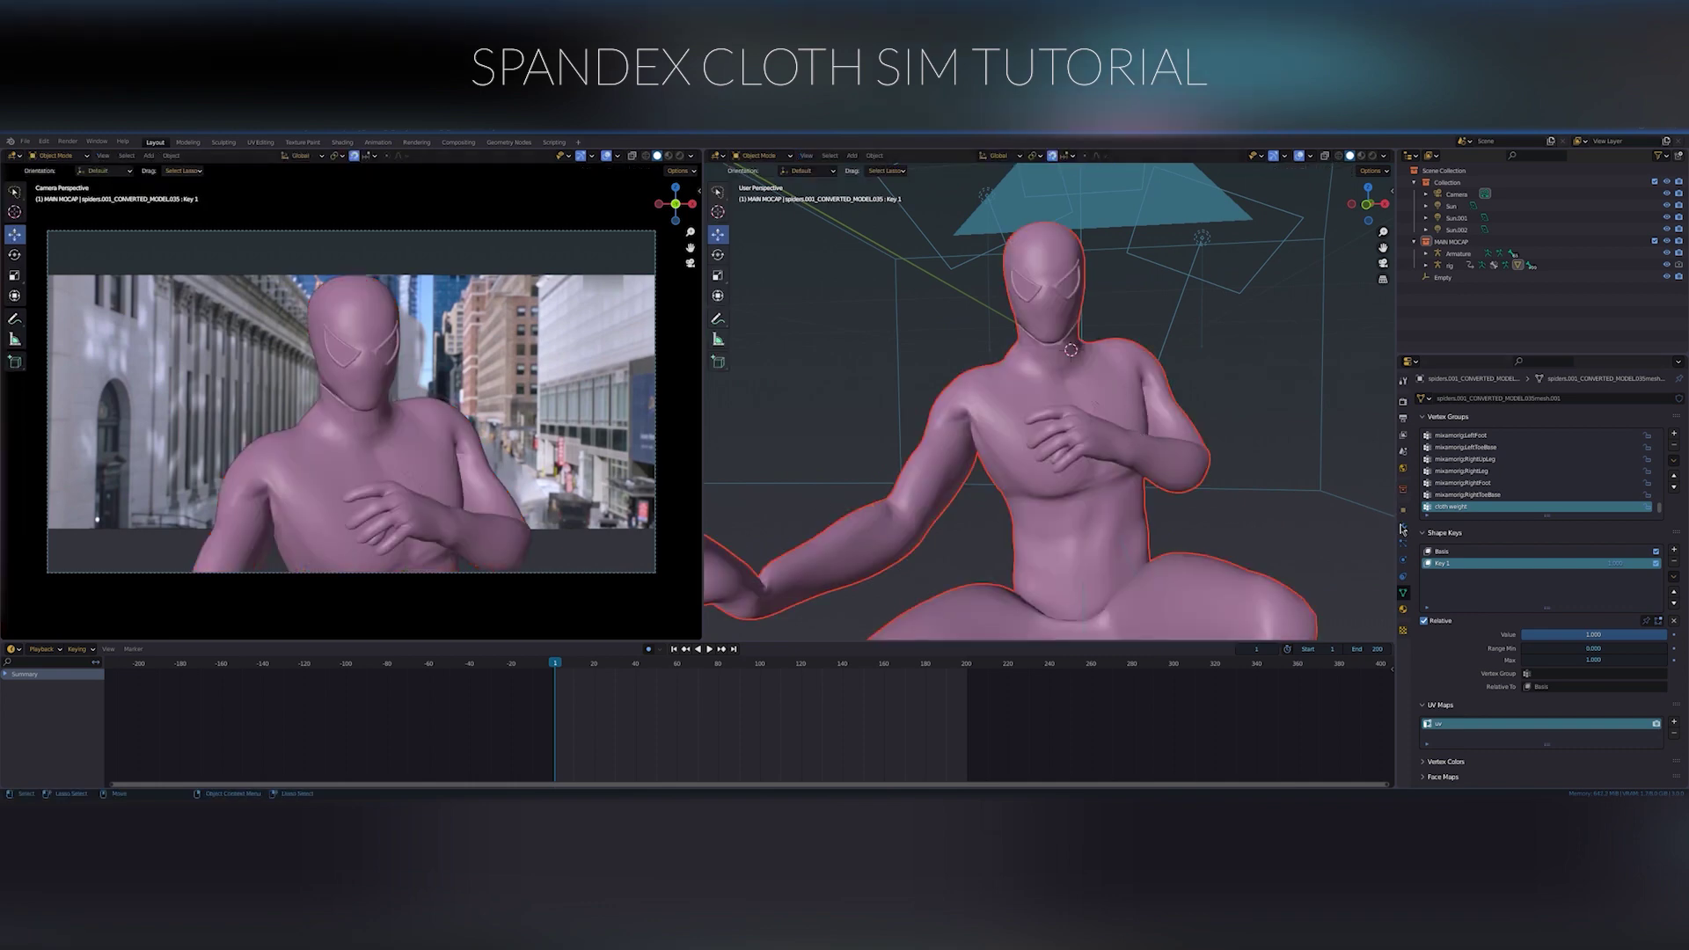
Step: Add Cloth physics to the character mesh and check its place in the modifier stack
click(1402, 562)
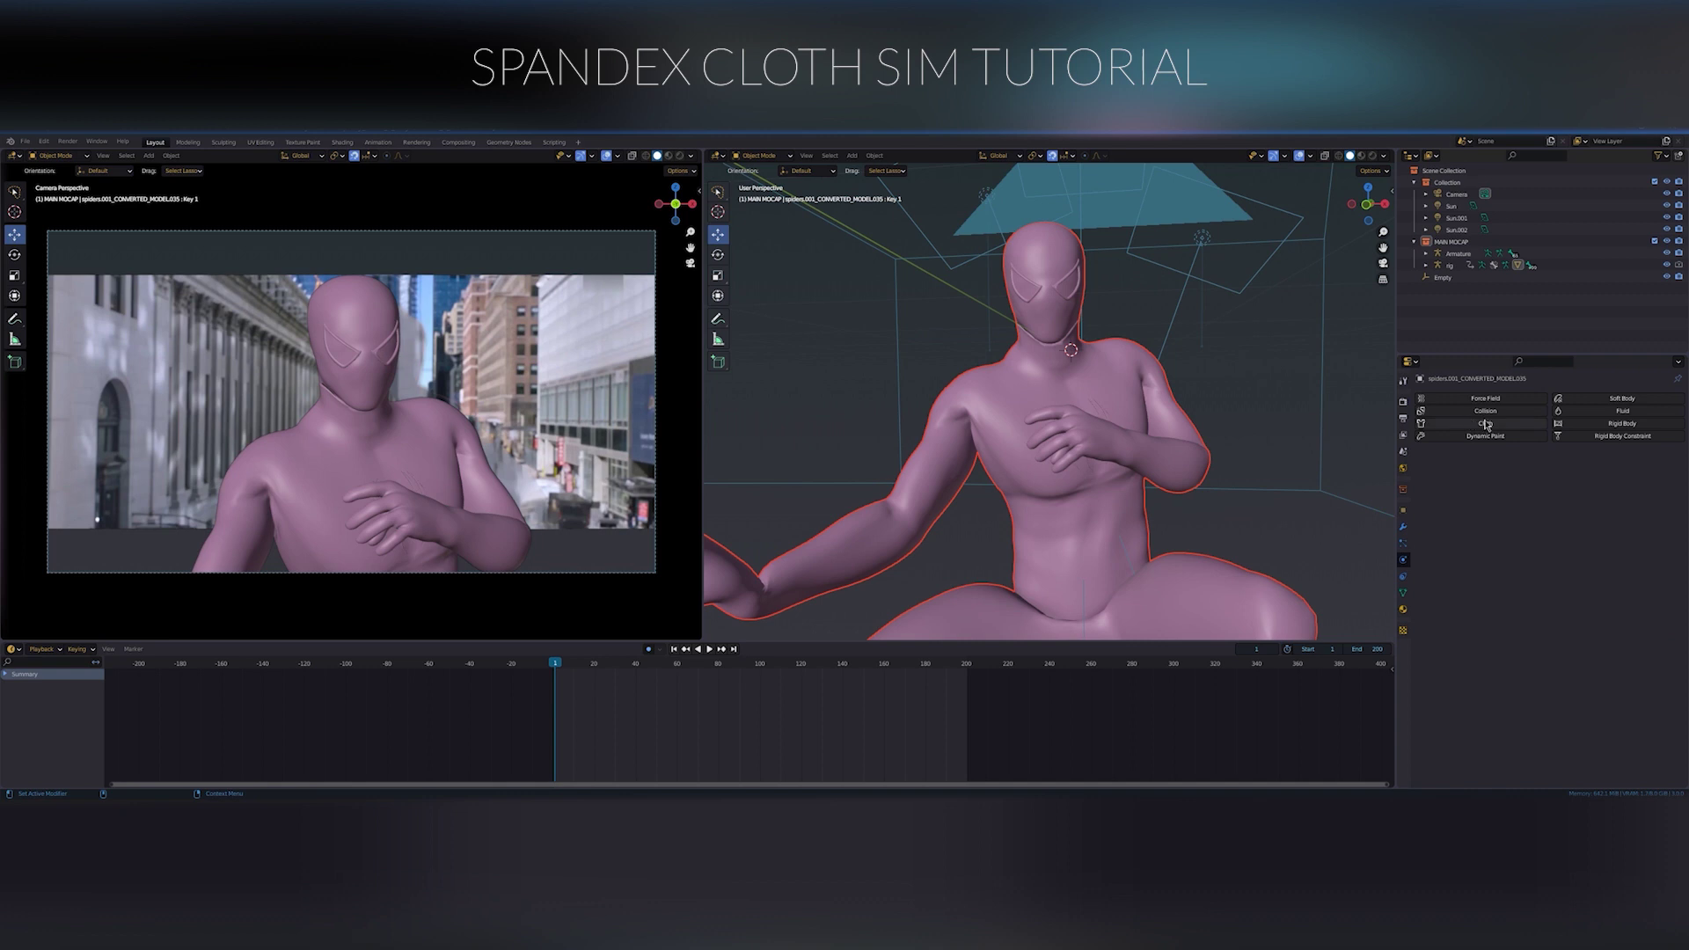
click(1486, 424)
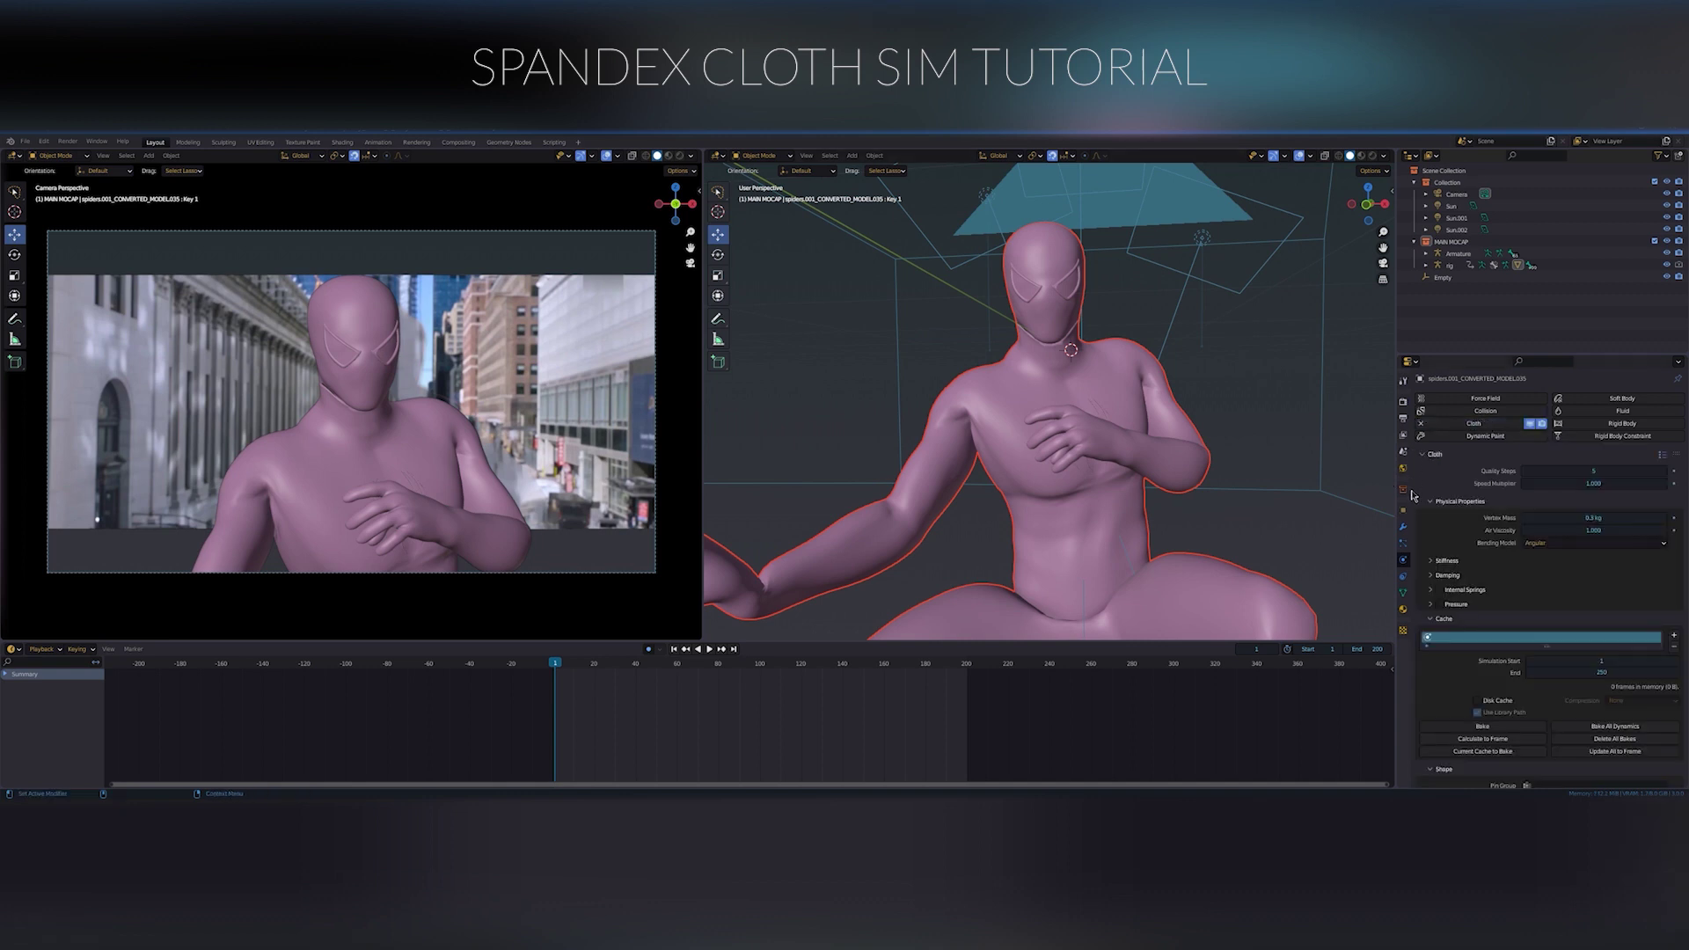
click(1403, 529)
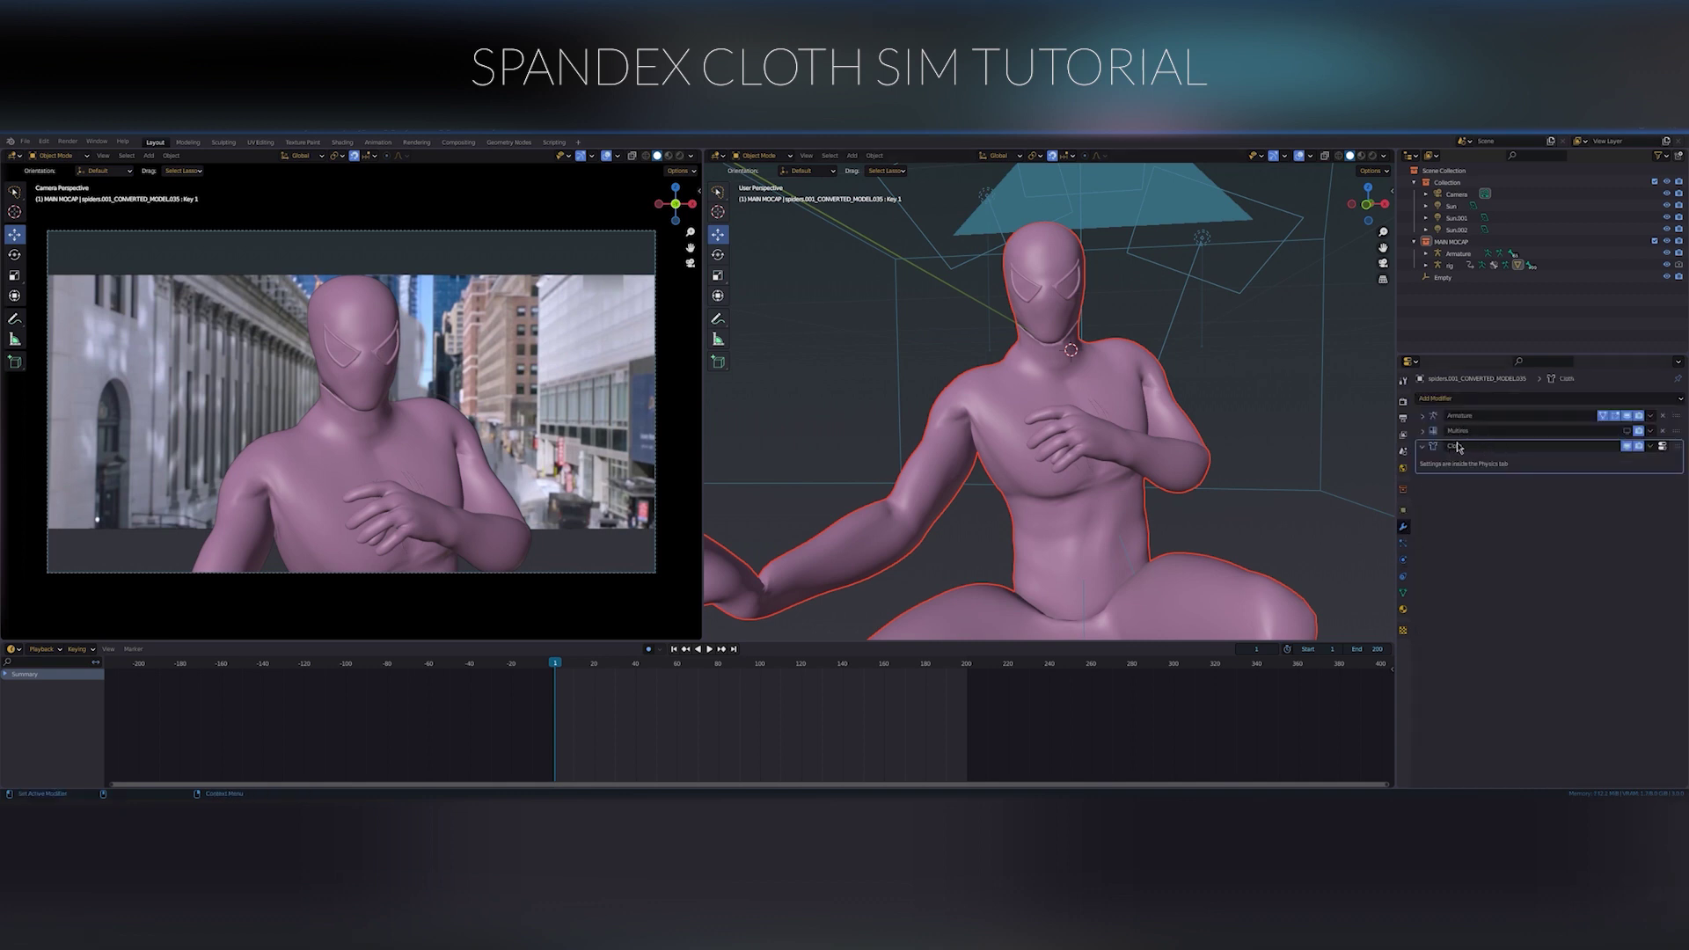
click(1404, 561)
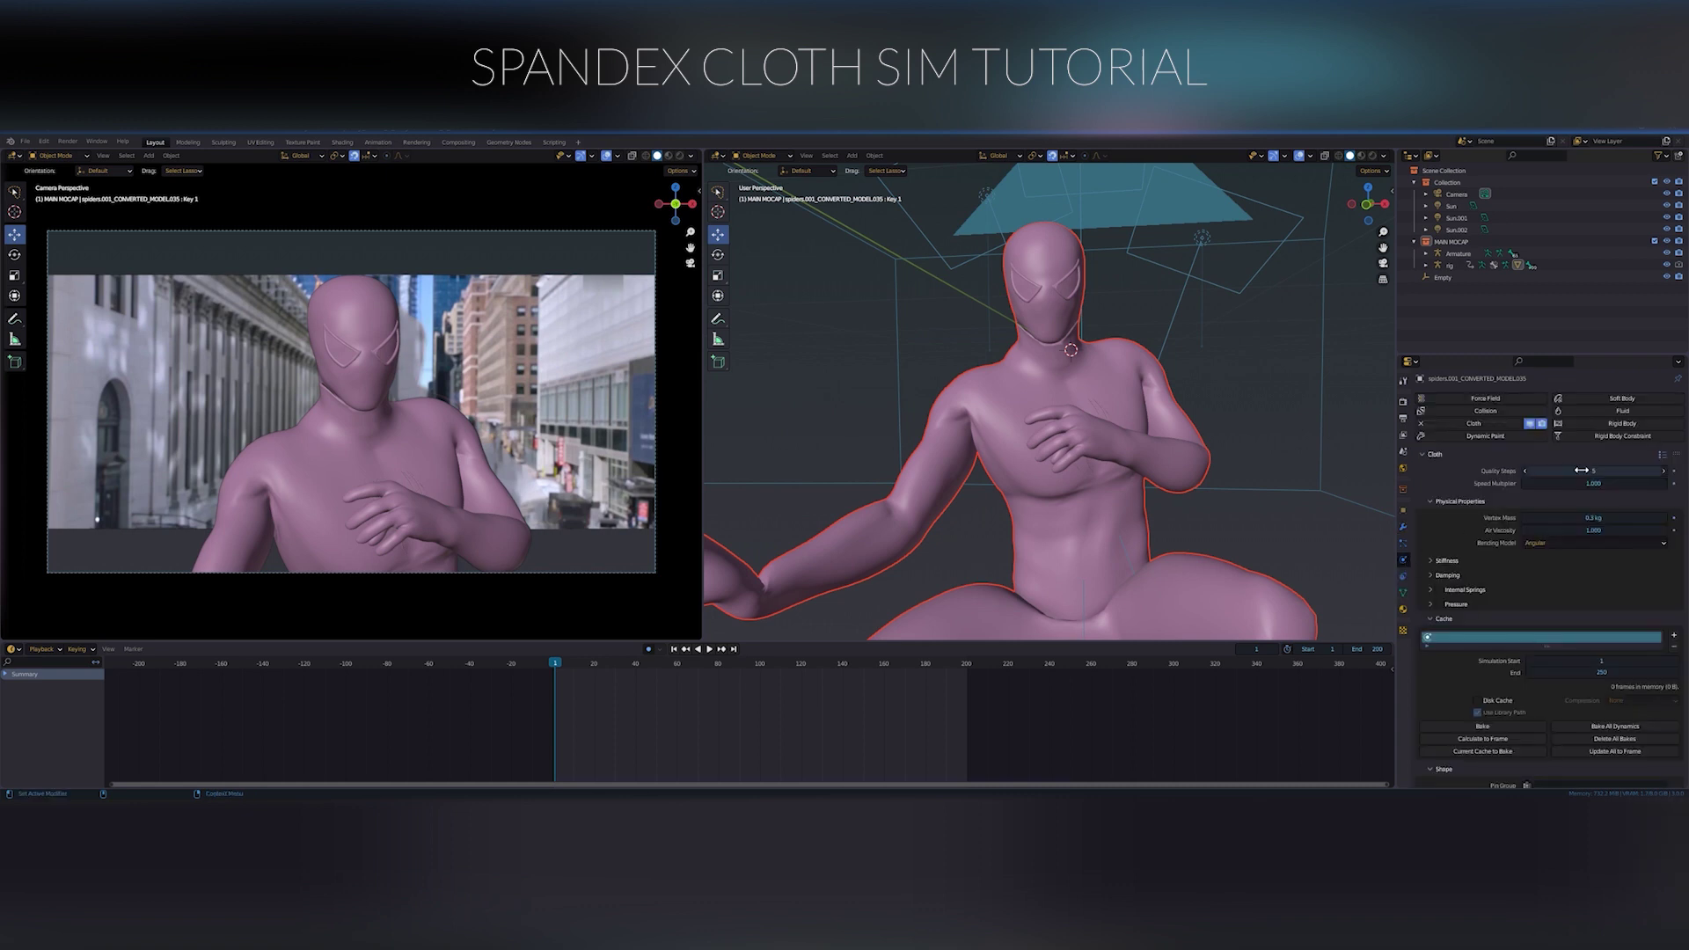
Step: Apply the Denim preset to the cloth simulation and set its quality steps to 8
click(1661, 454)
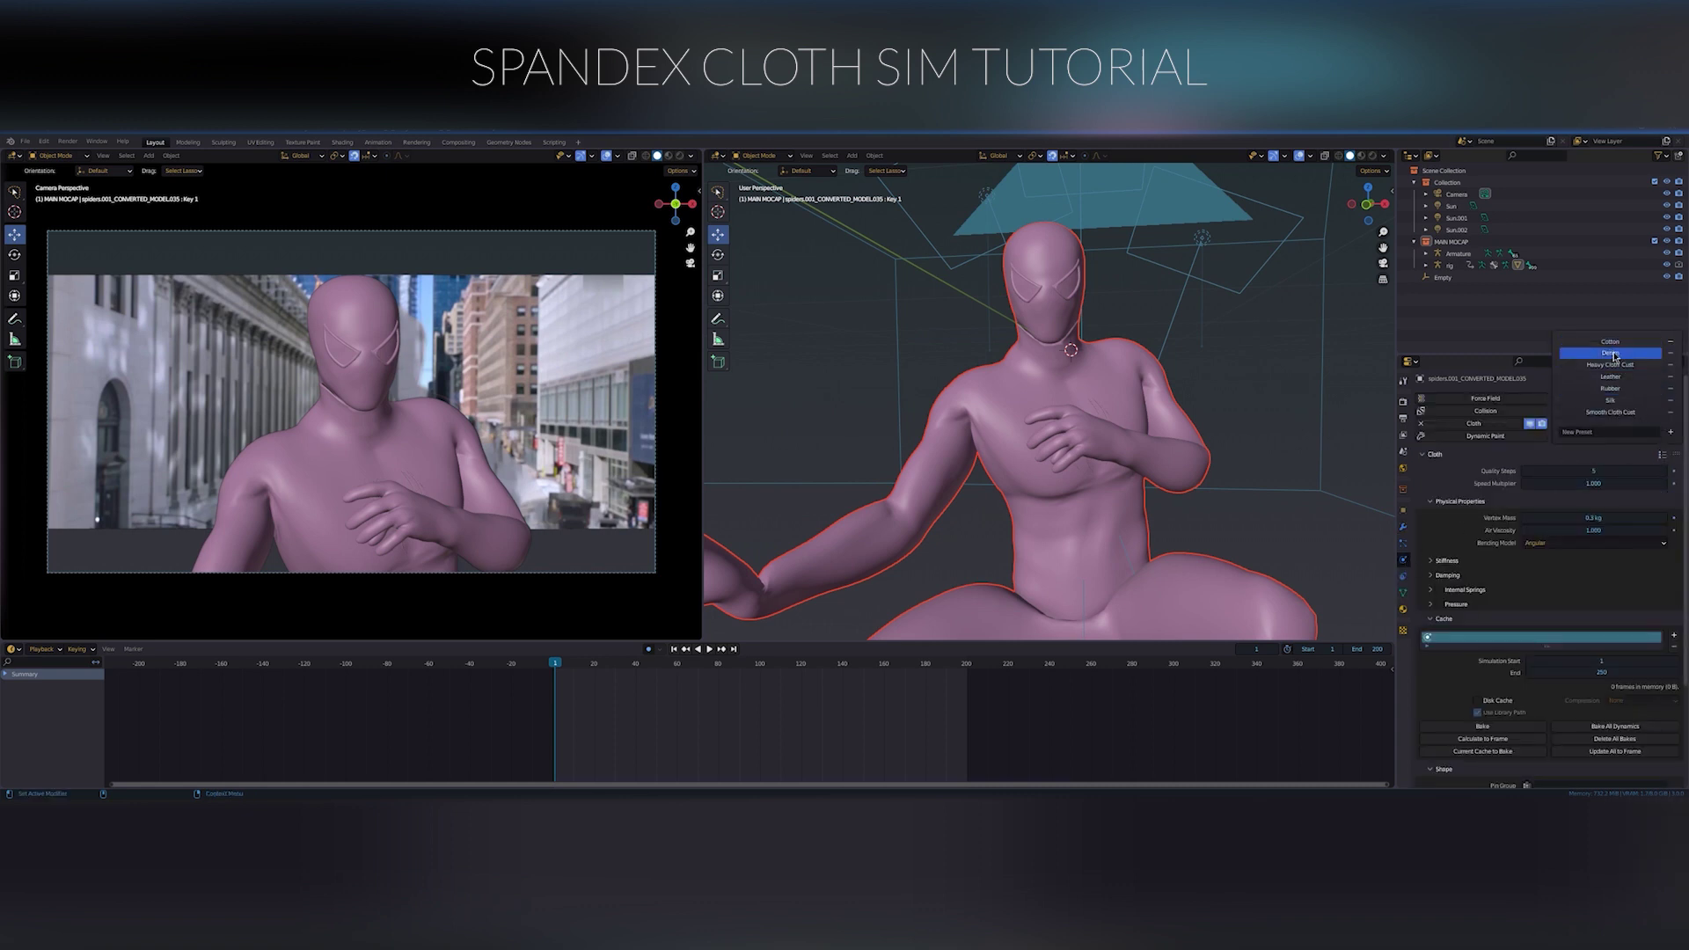
click(1615, 353)
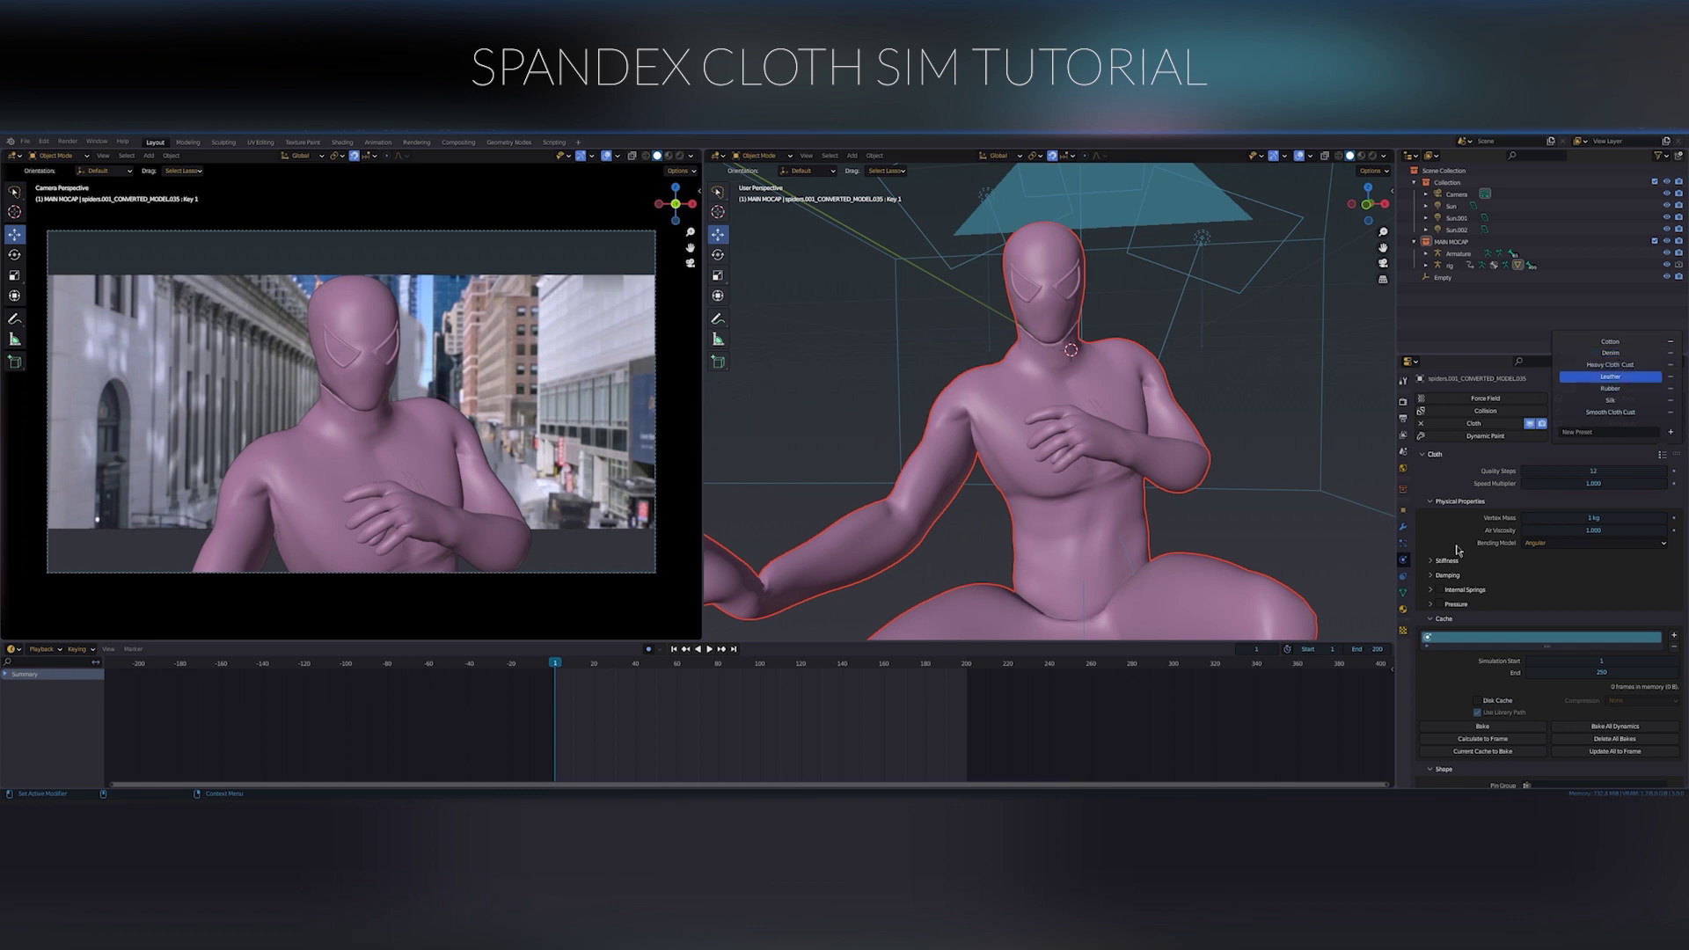
double_click(1594, 471)
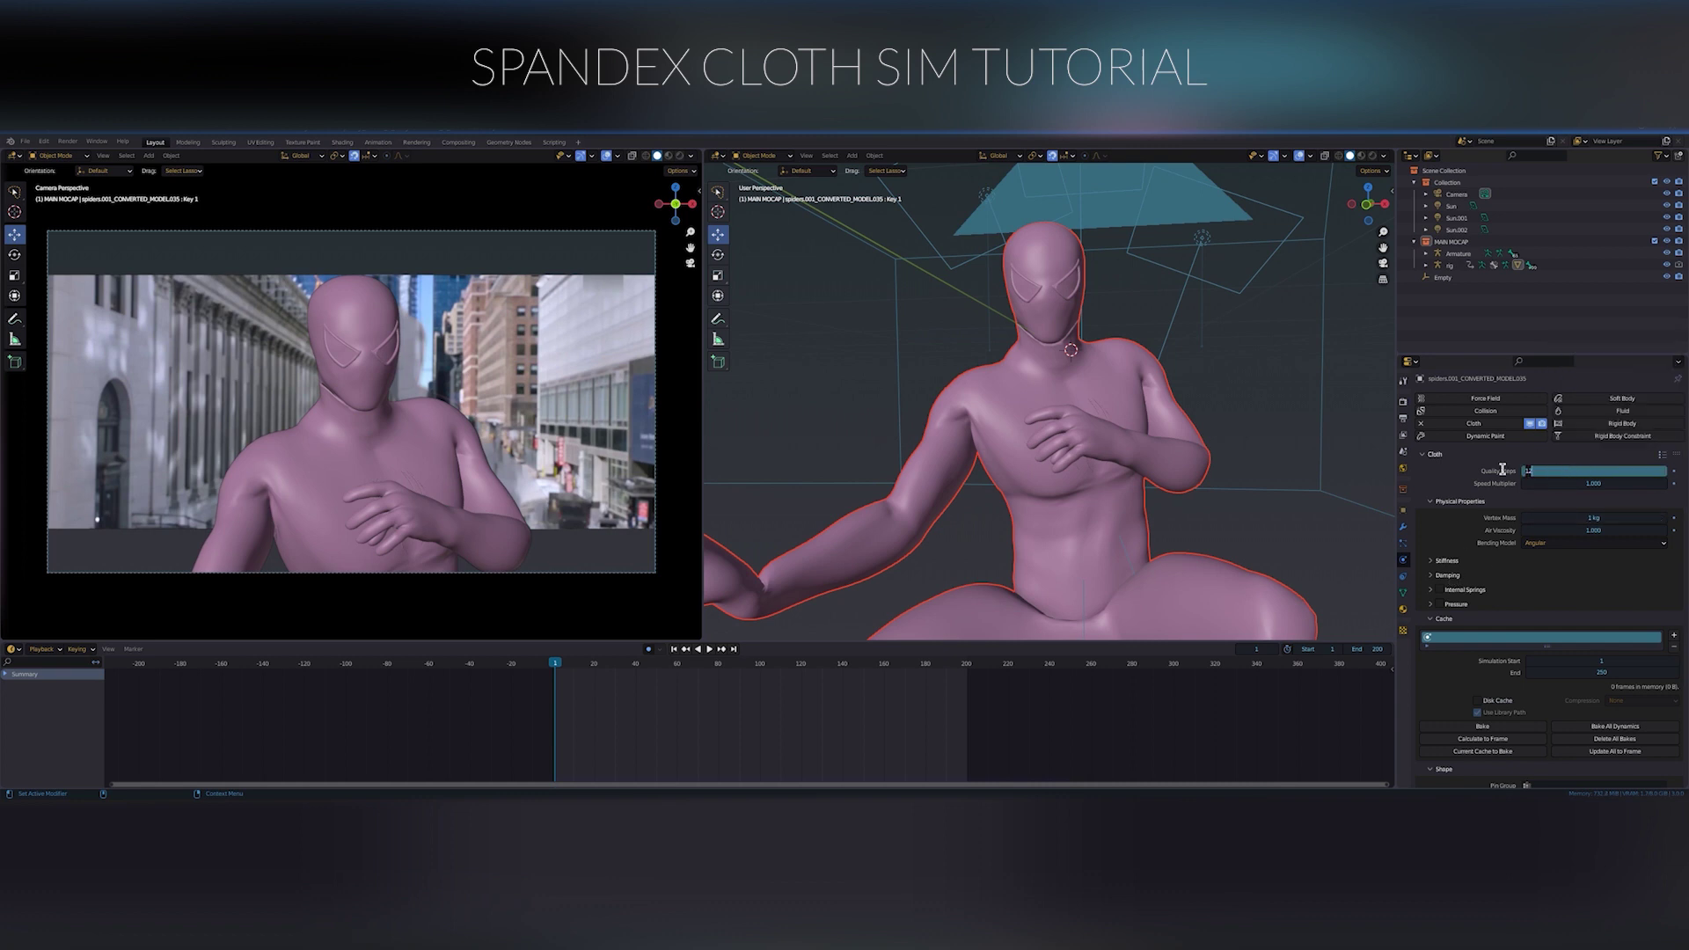
text(8)
key(Return)
Step: Set the end frame of the cloth simulation cache to 200
scroll(1489, 525, down, 5)
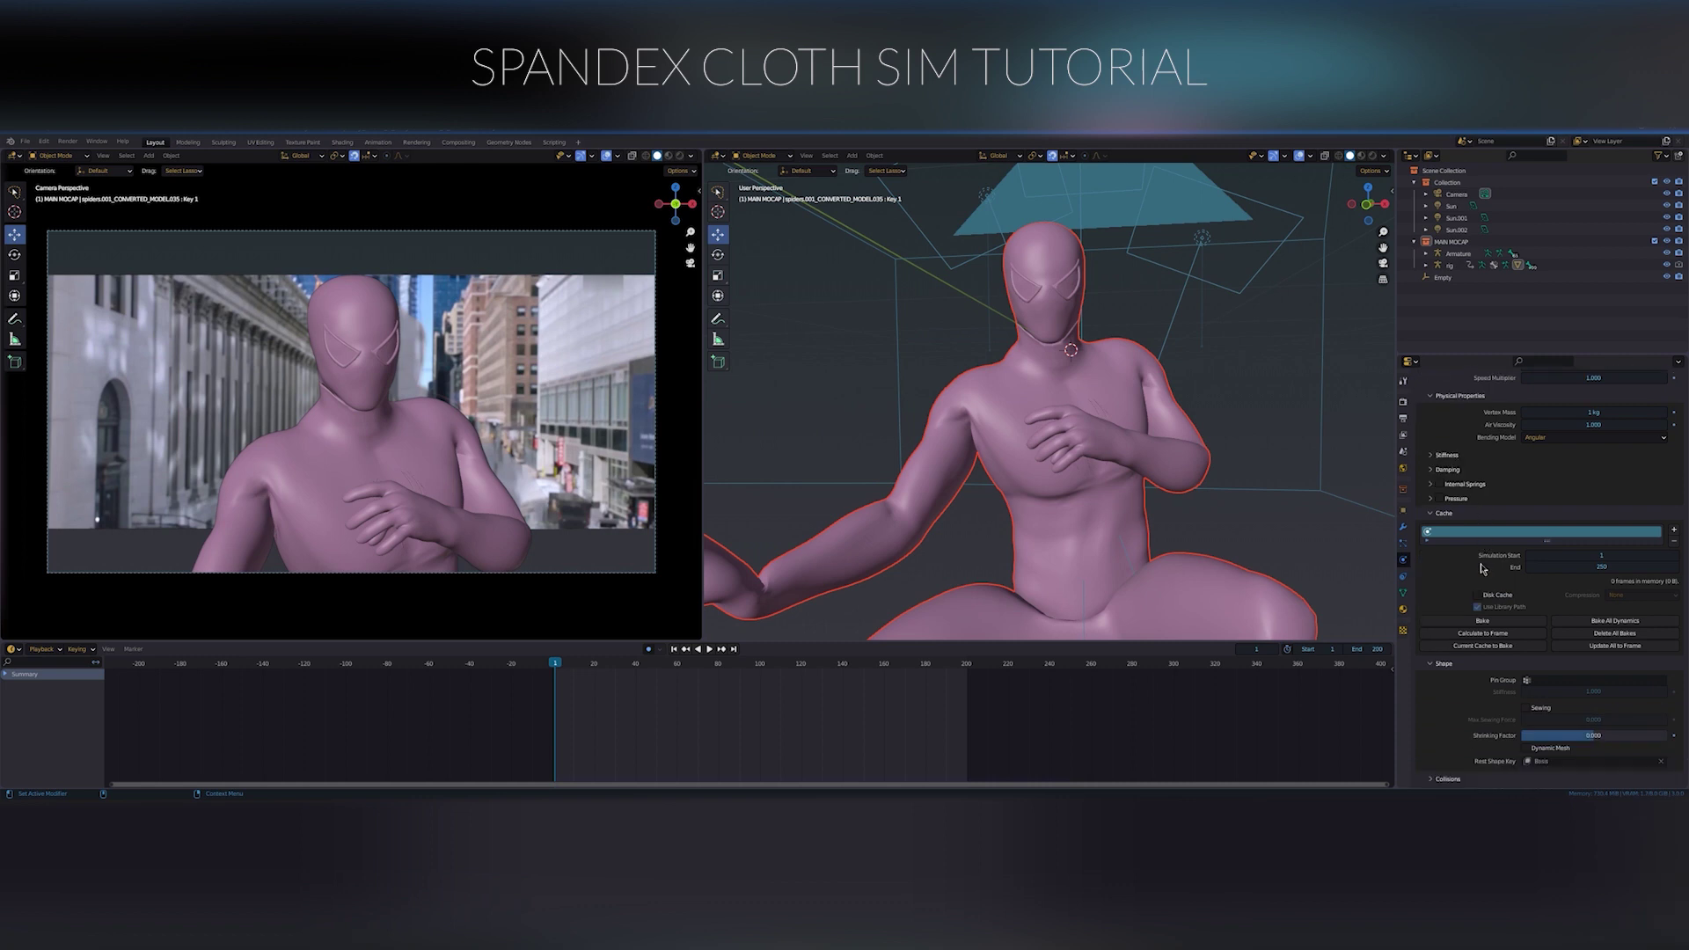
double_click(1611, 540)
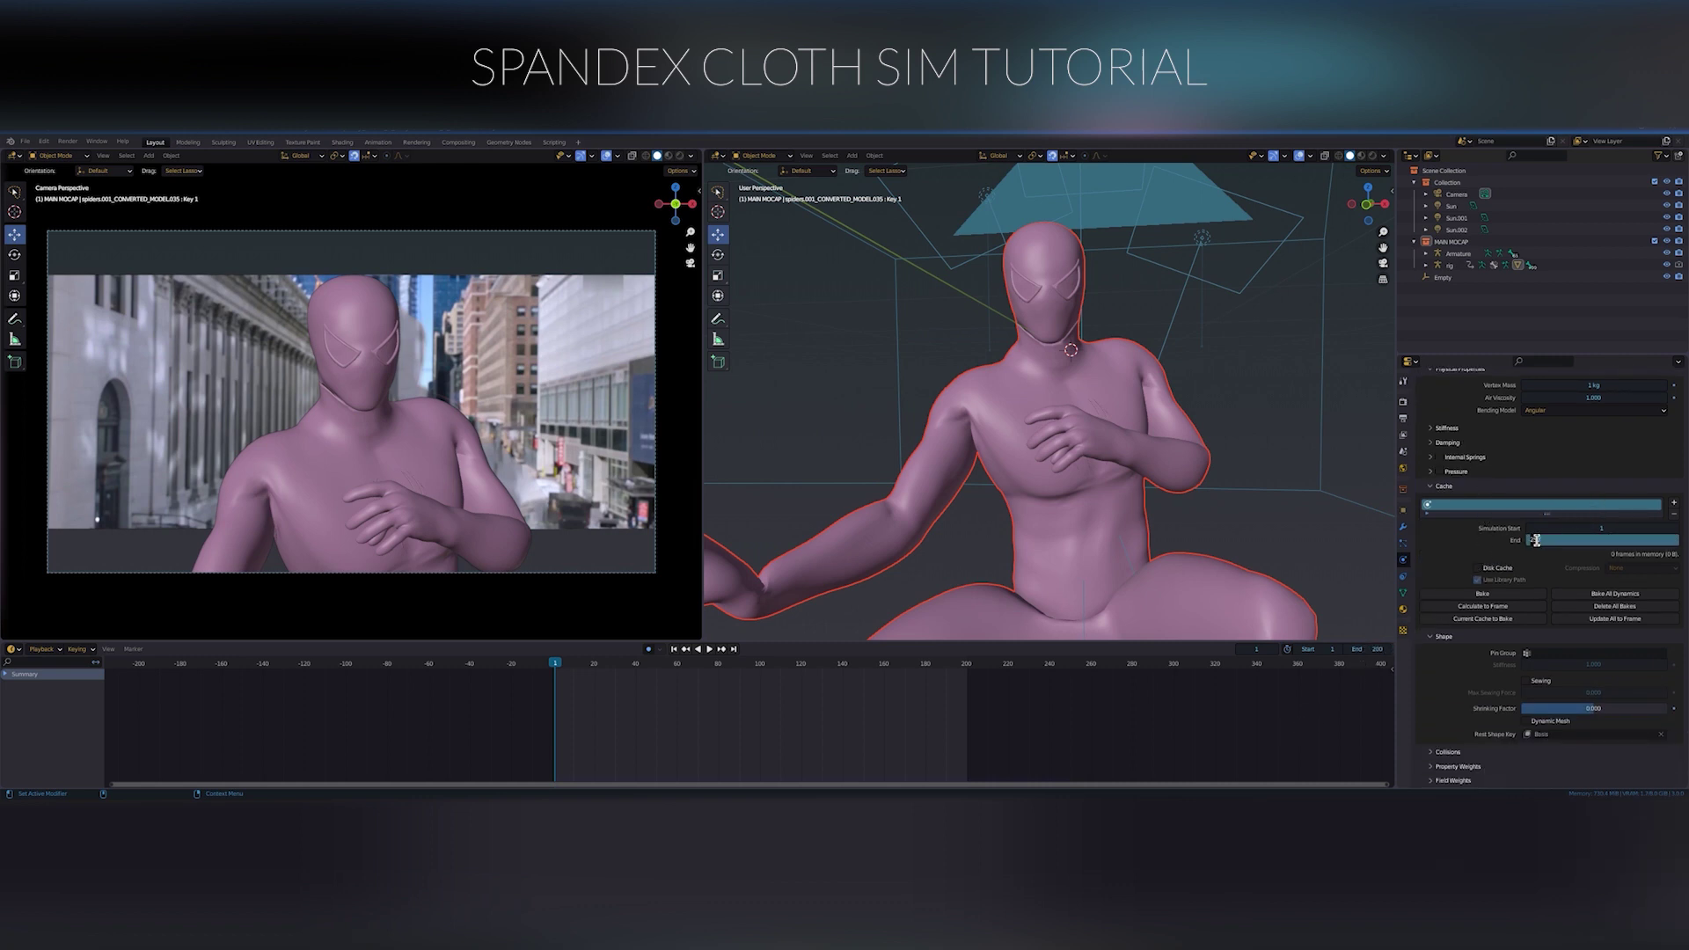
text(200)
key(Return)
Step: Use the cloth weight vertex group as the cloth's pin group and bake the simulation
click(1535, 654)
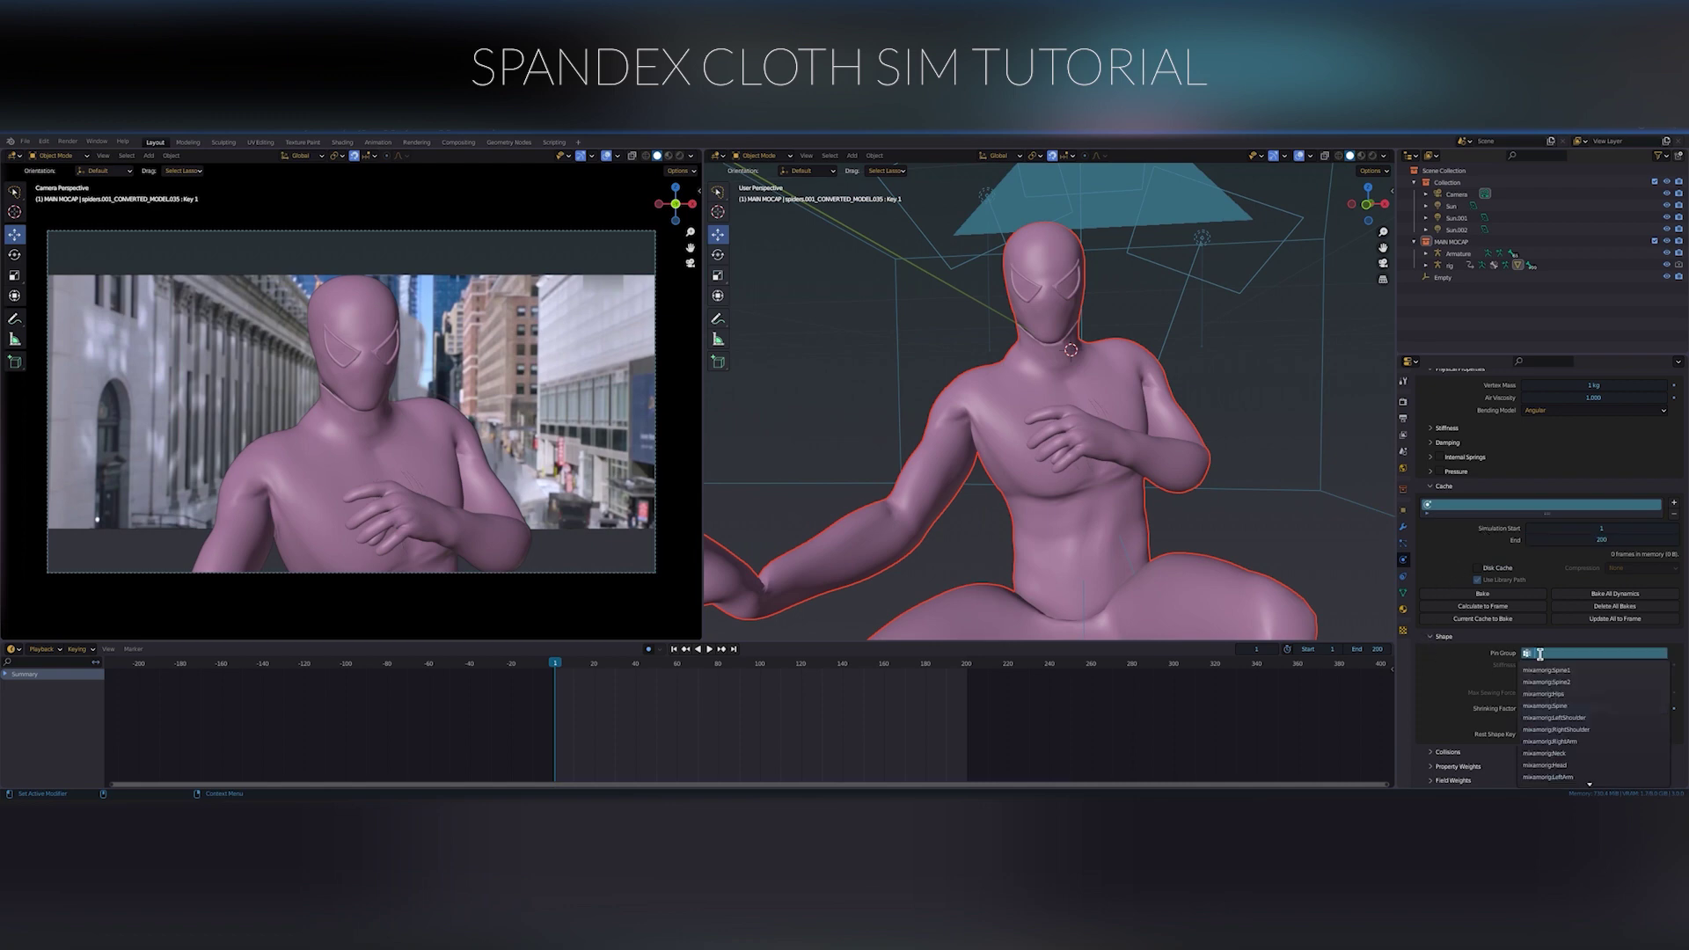
text(cloth)
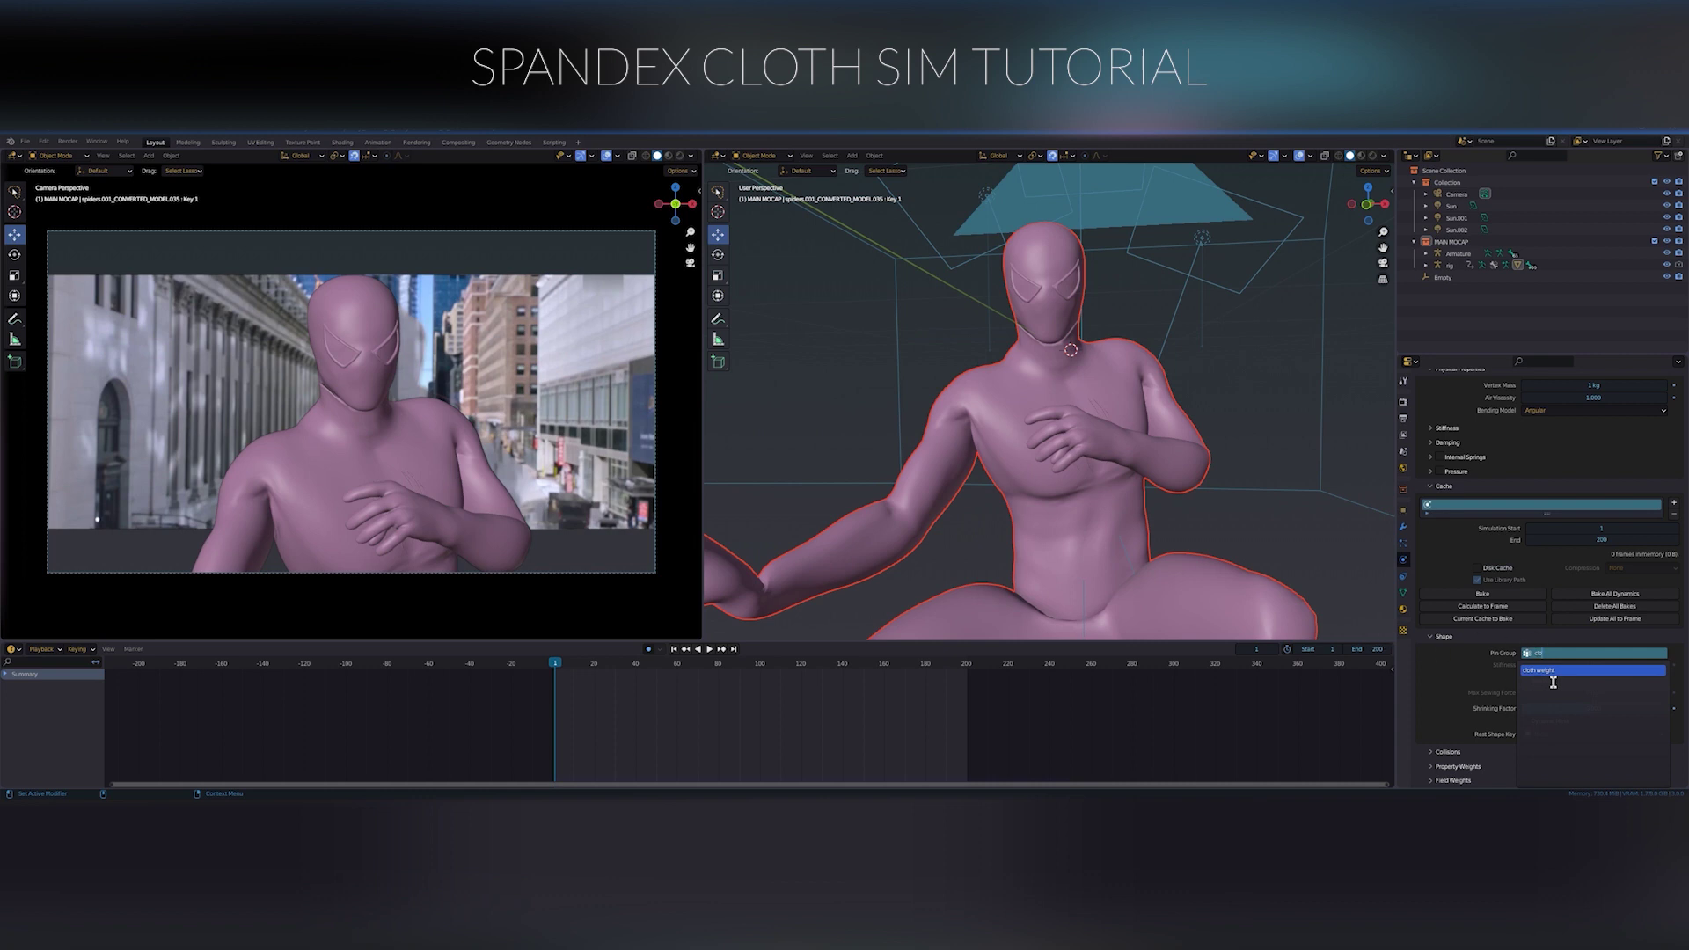
click(1563, 670)
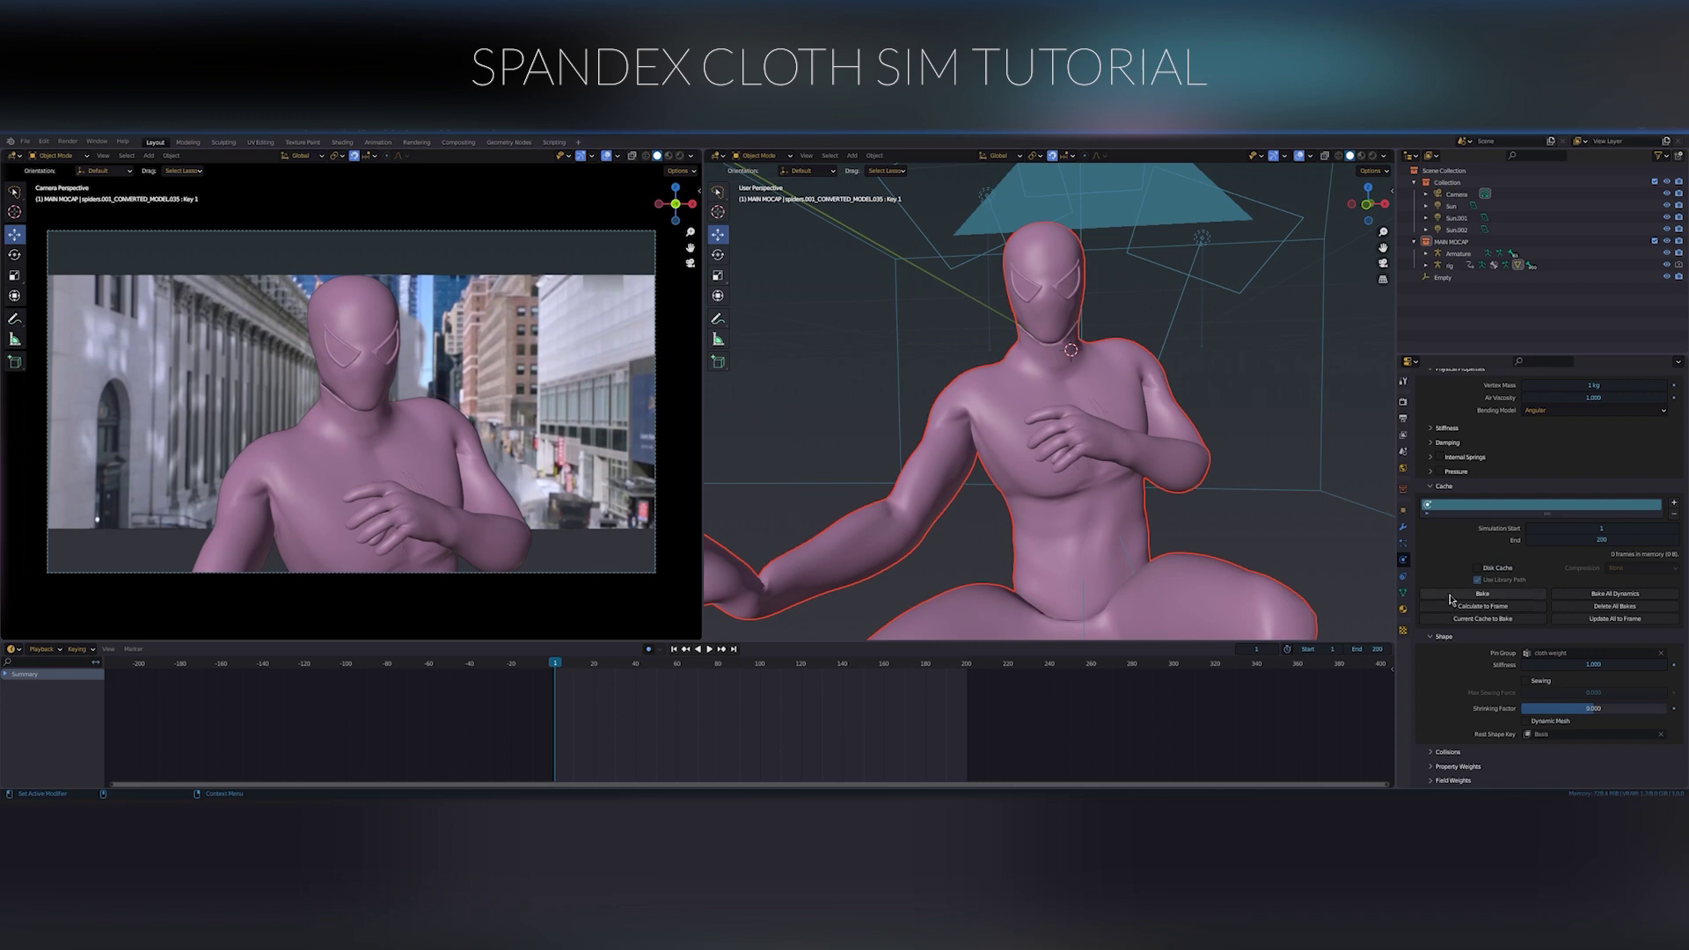
click(1450, 595)
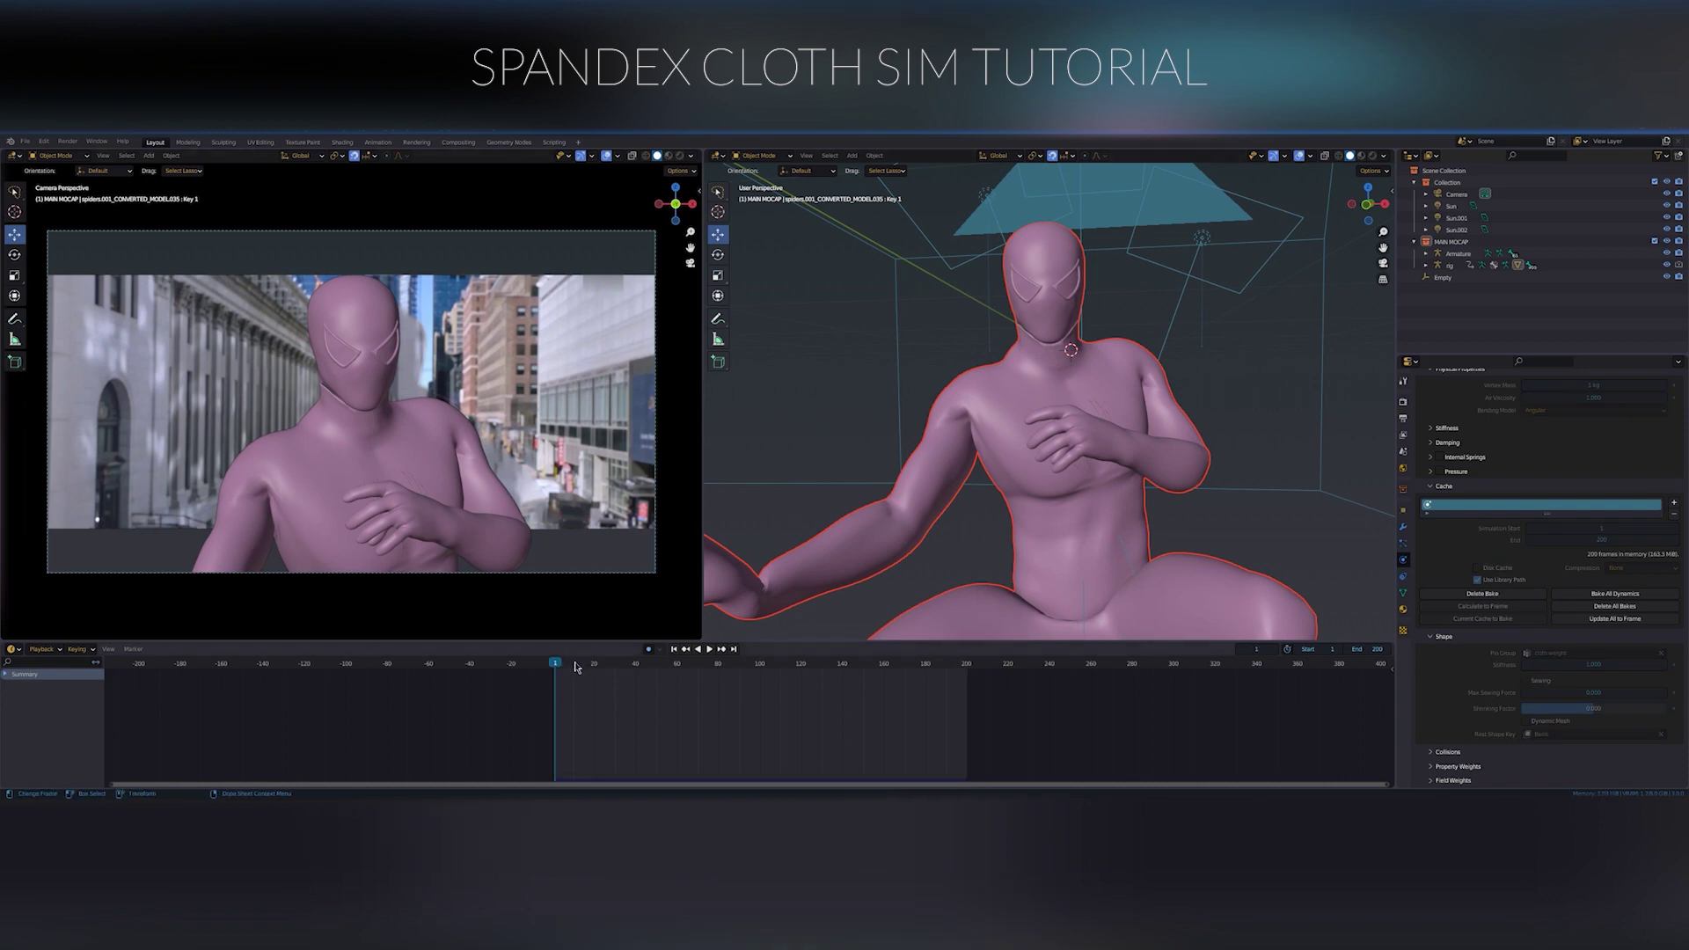
Step: Play and scrub the baked animation, examine the cloth wrinkles on the torso from several angles, and return to frame 1
key(space)
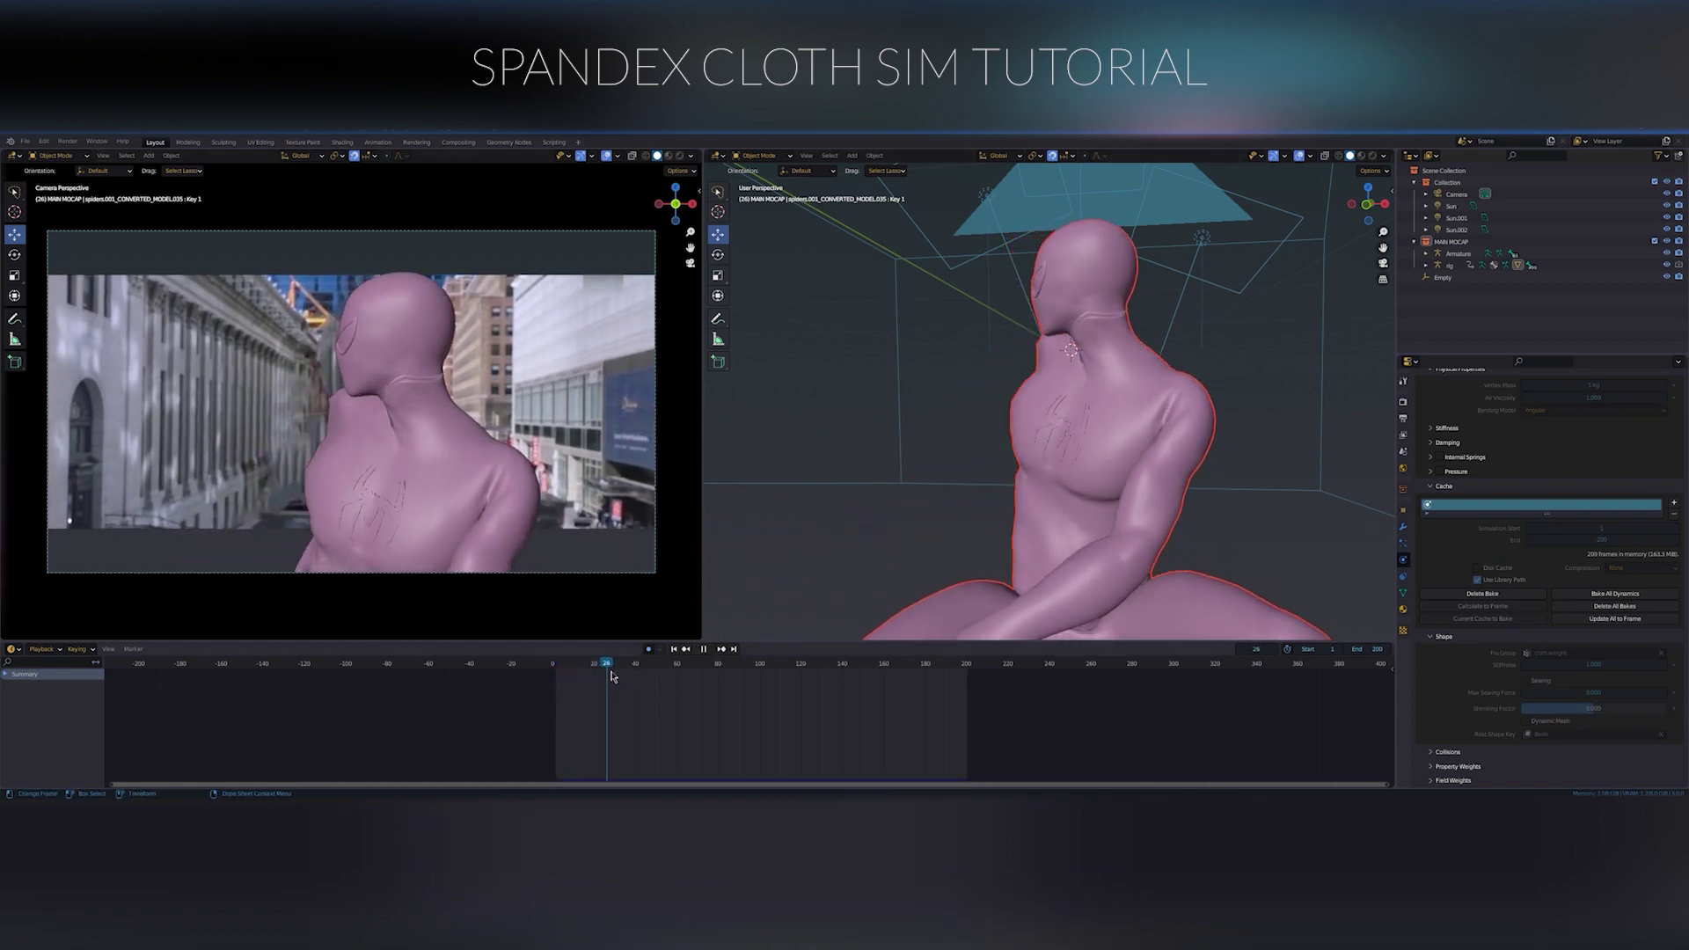
click(673, 648)
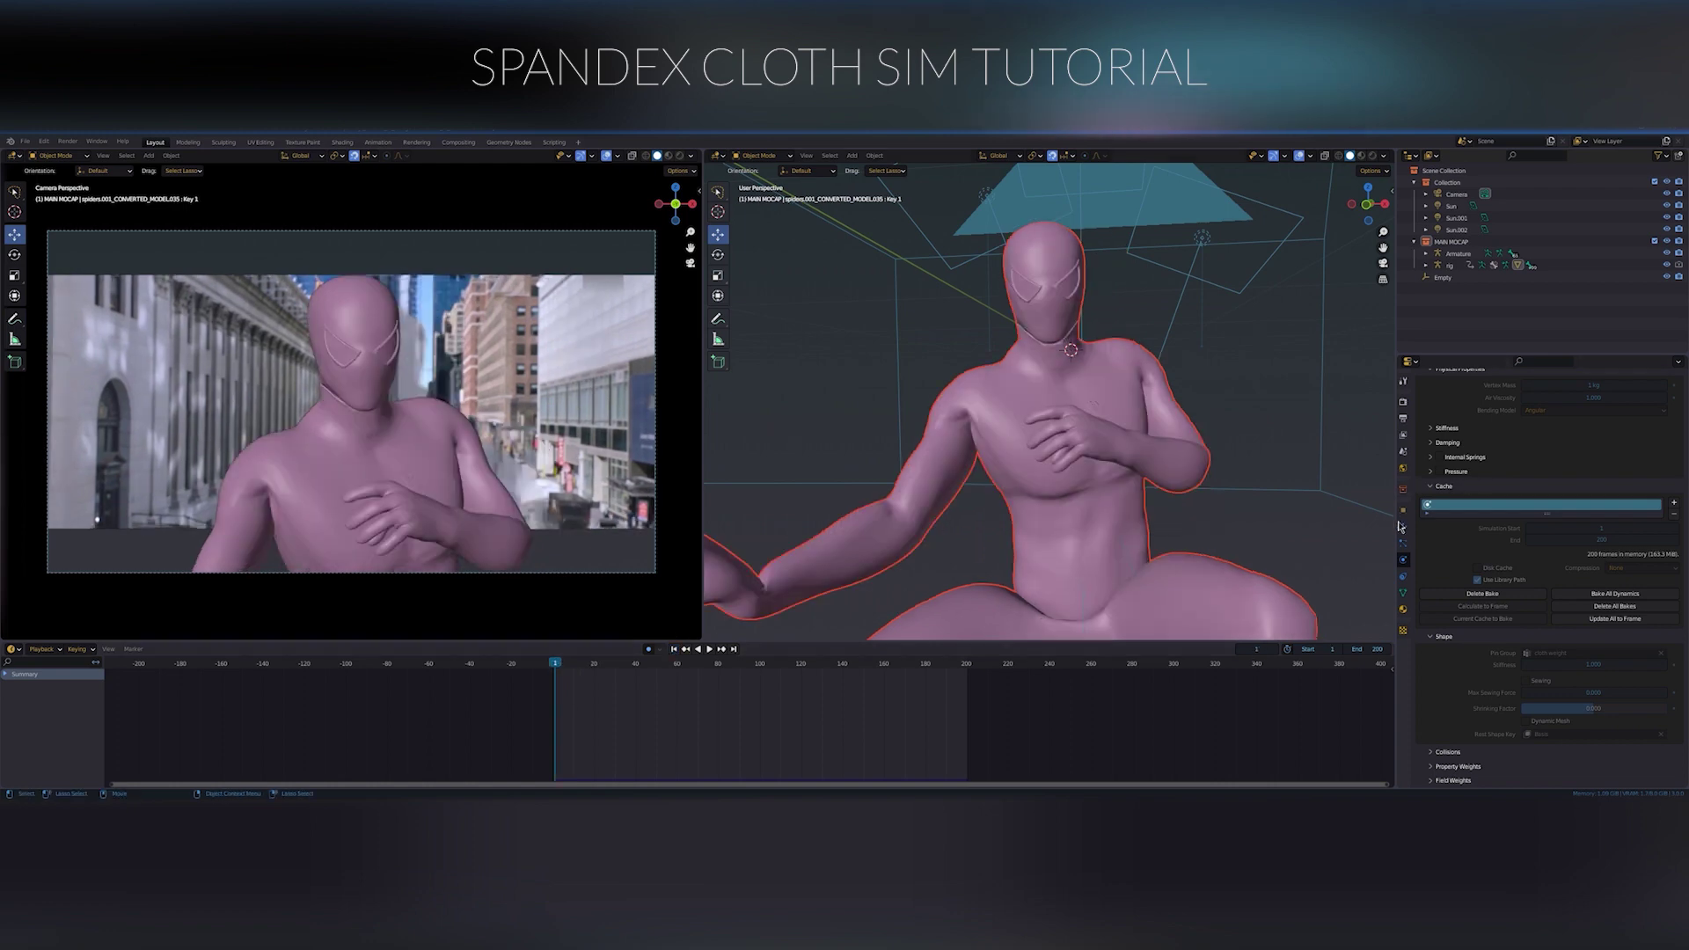
scroll(1115, 396, up, 2)
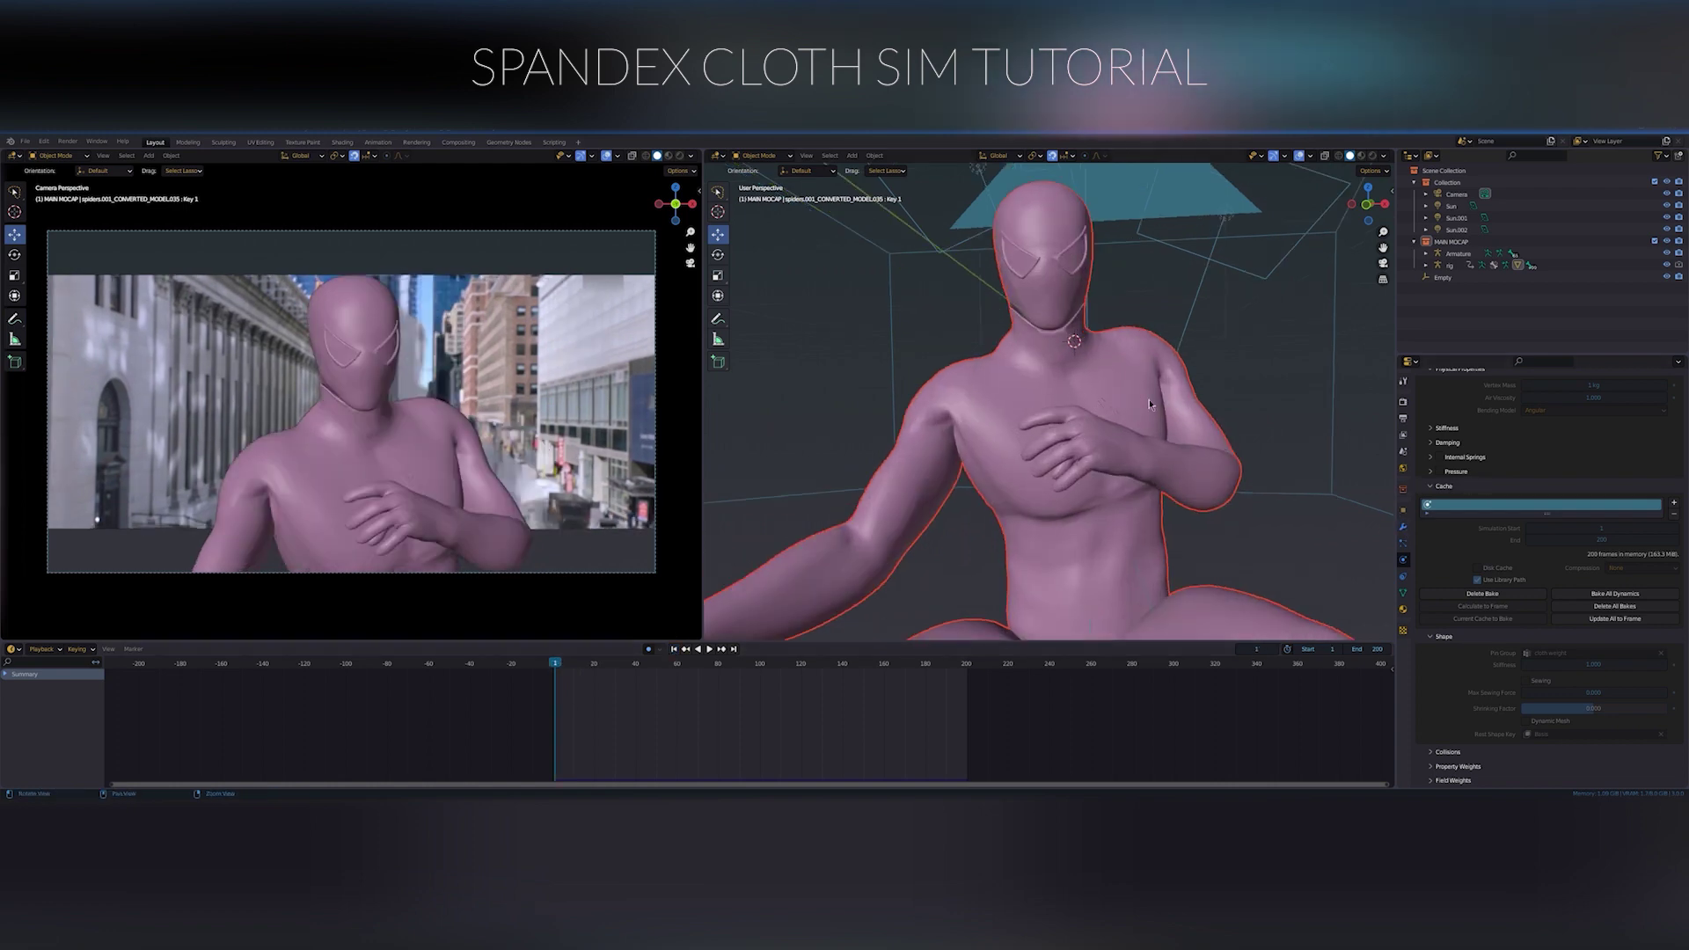
middle_drag(1188, 401, 1126, 408)
mouse_move(569, 669)
mouse_down()
mouse_move(607, 668)
mouse_move(553, 671)
mouse_move(601, 673)
mouse_move(584, 670)
mouse_up()
middle_drag(1040, 447, 980, 484)
click(674, 649)
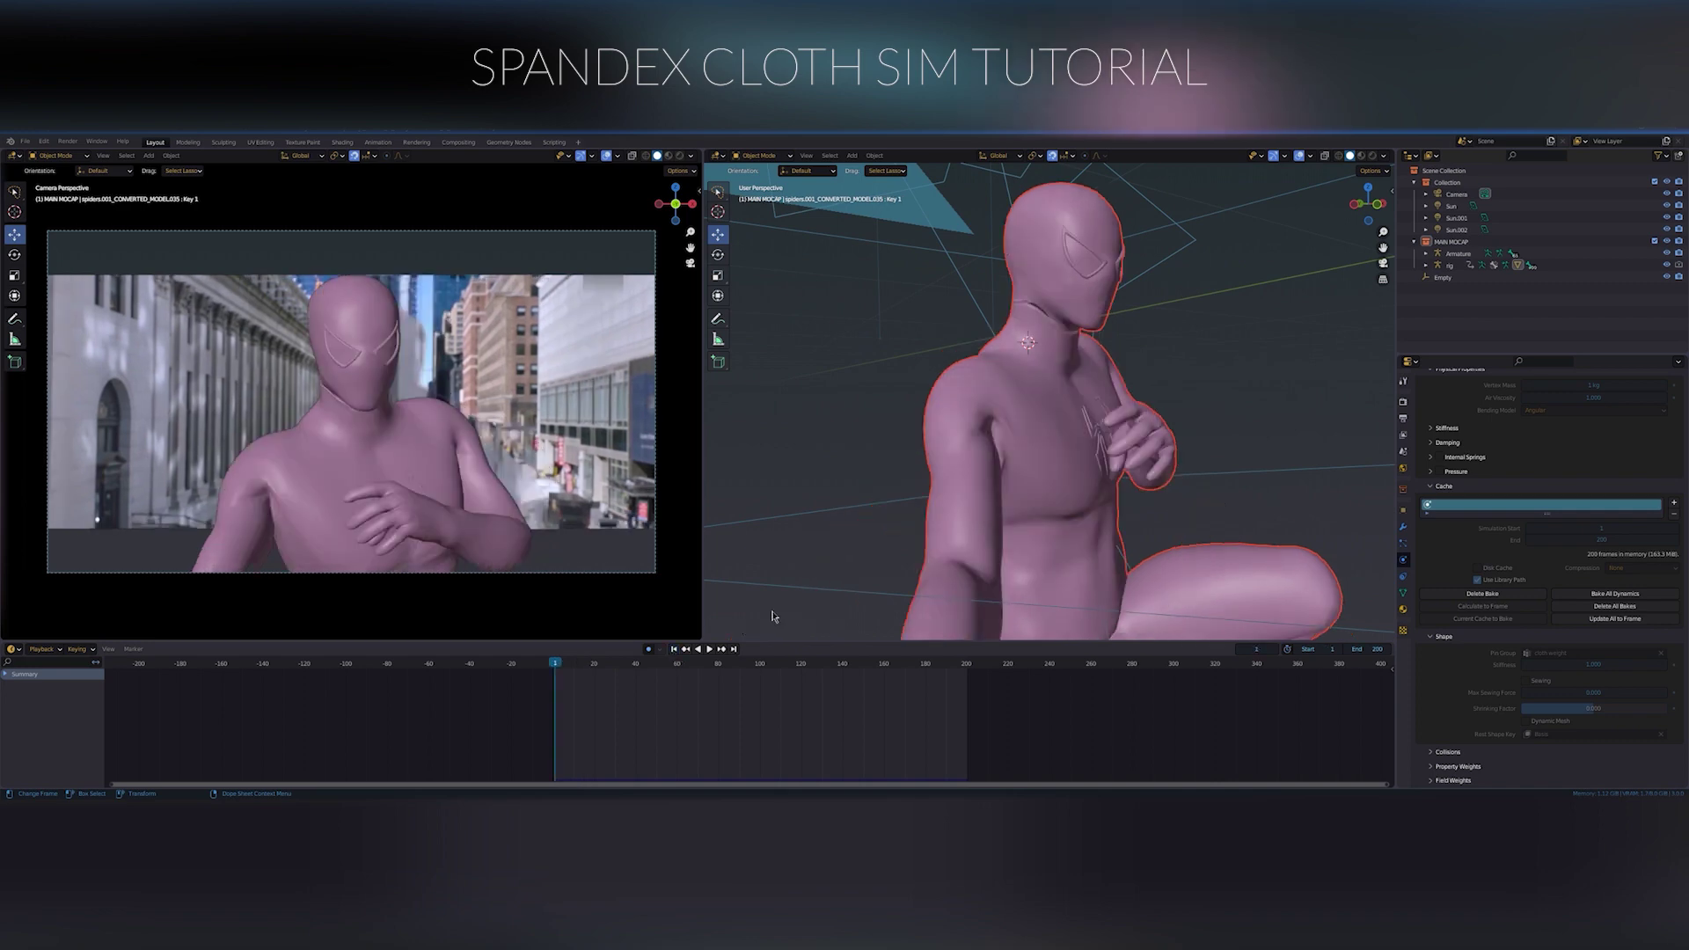
middle_drag(1263, 498, 1382, 551)
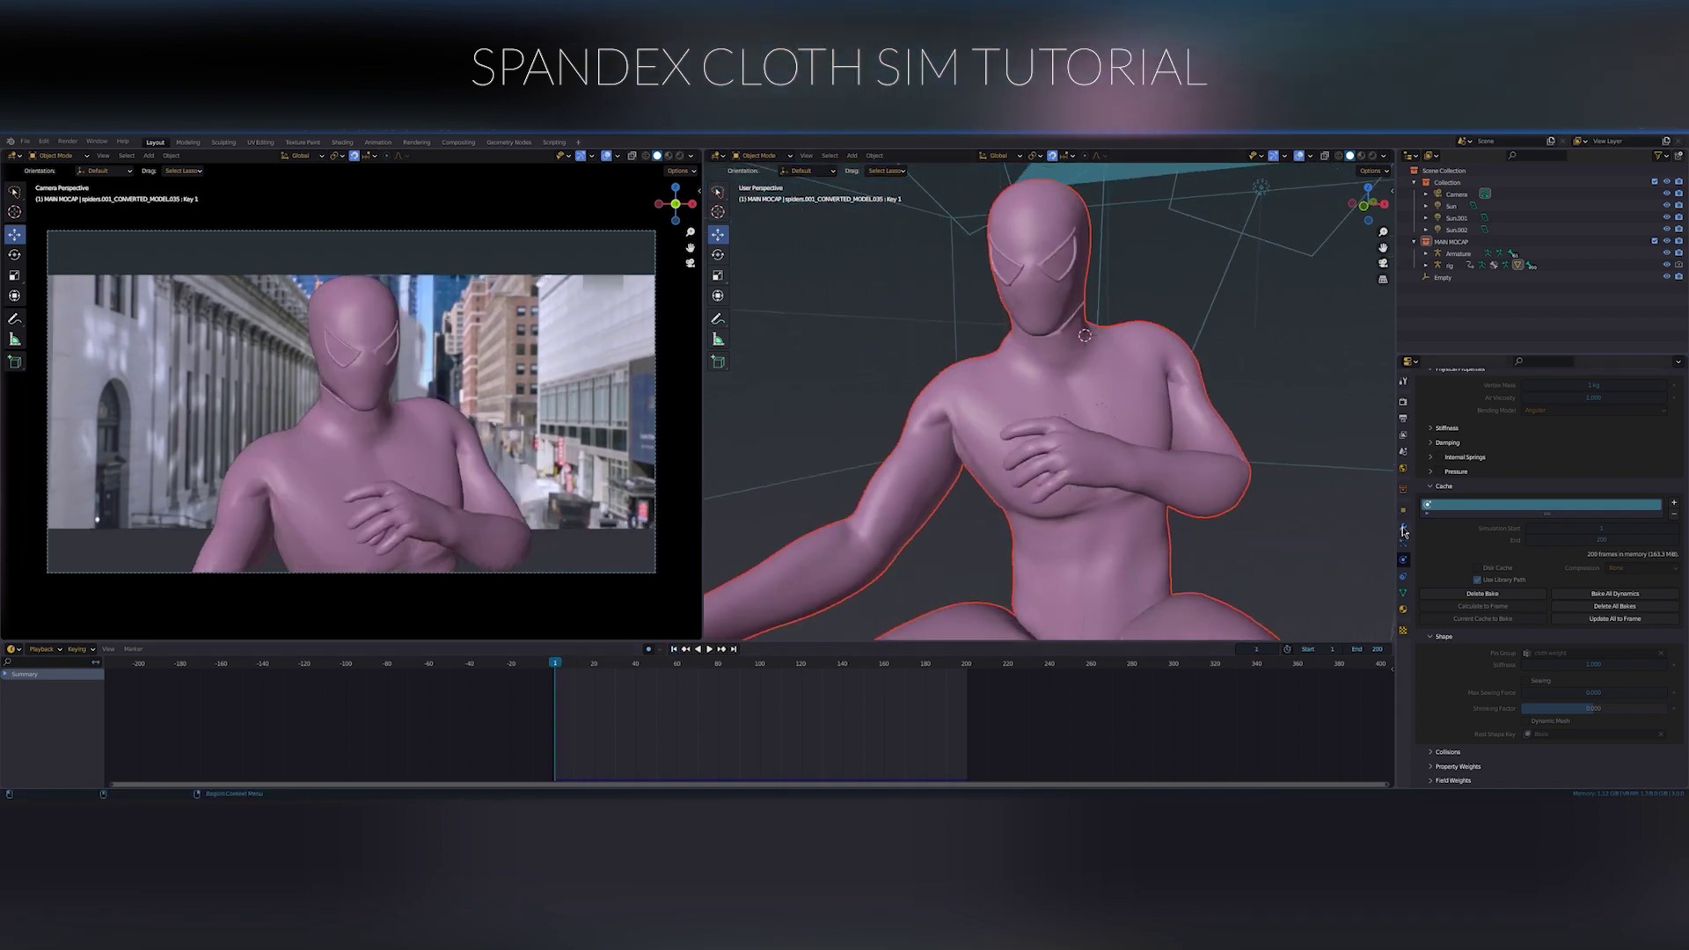
Step: Add a Subdivision Surface modifier below Cloth on the character mesh, lower its render level, and collapse its settings
click(1404, 532)
click(1478, 398)
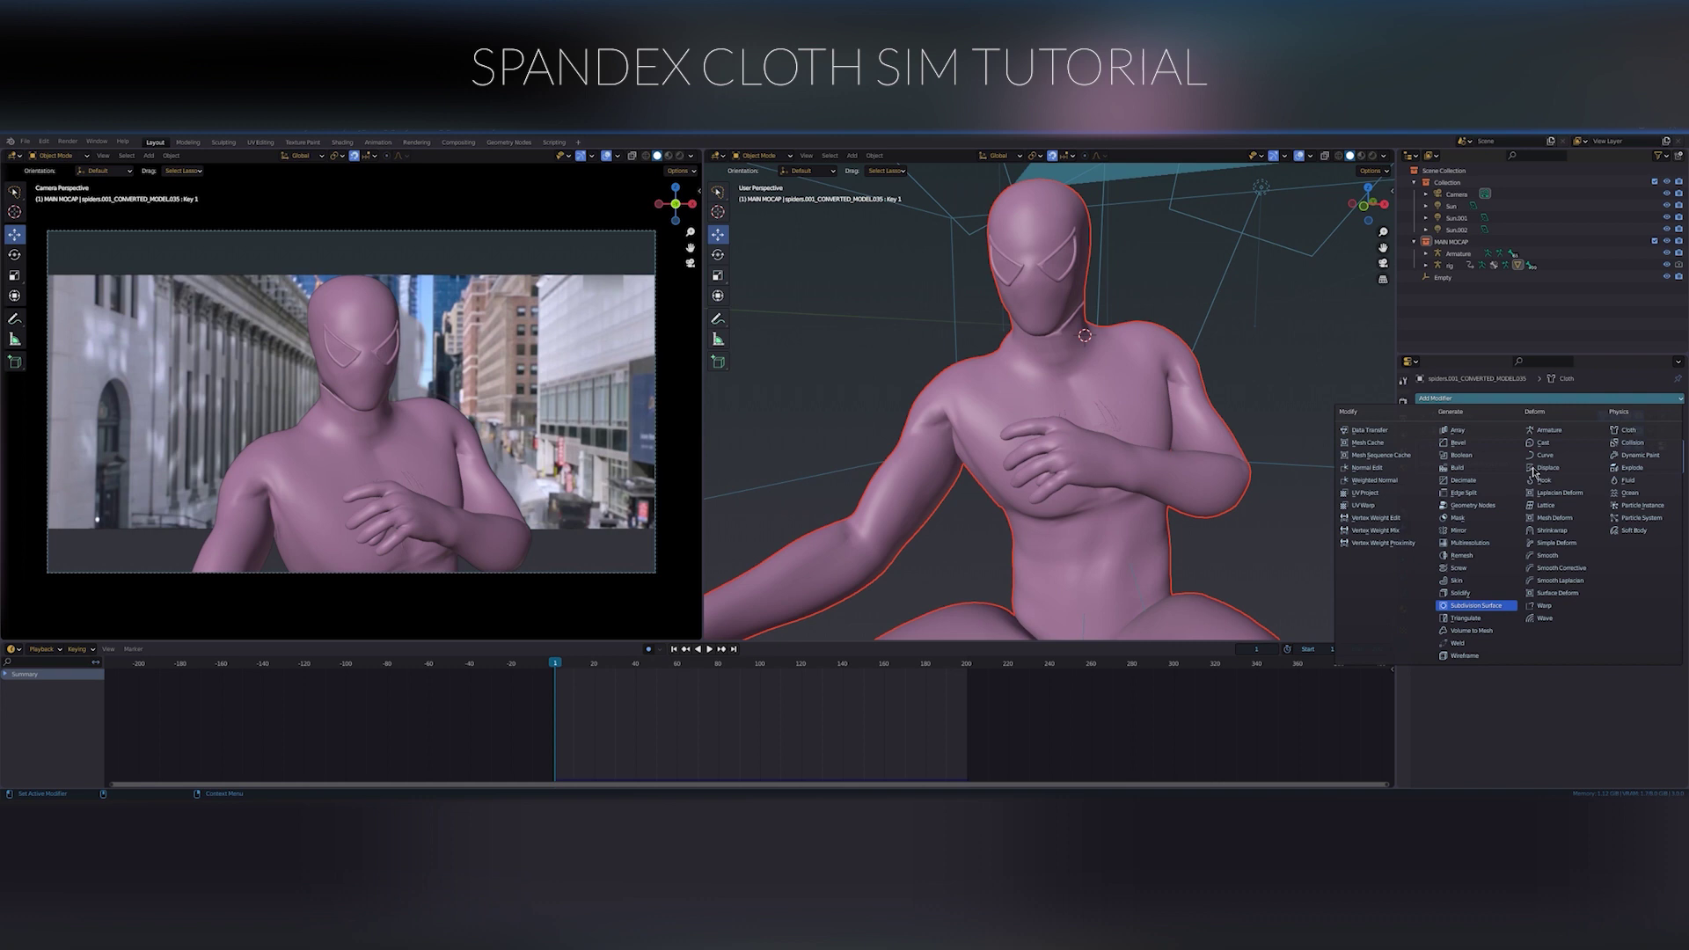
key(Return)
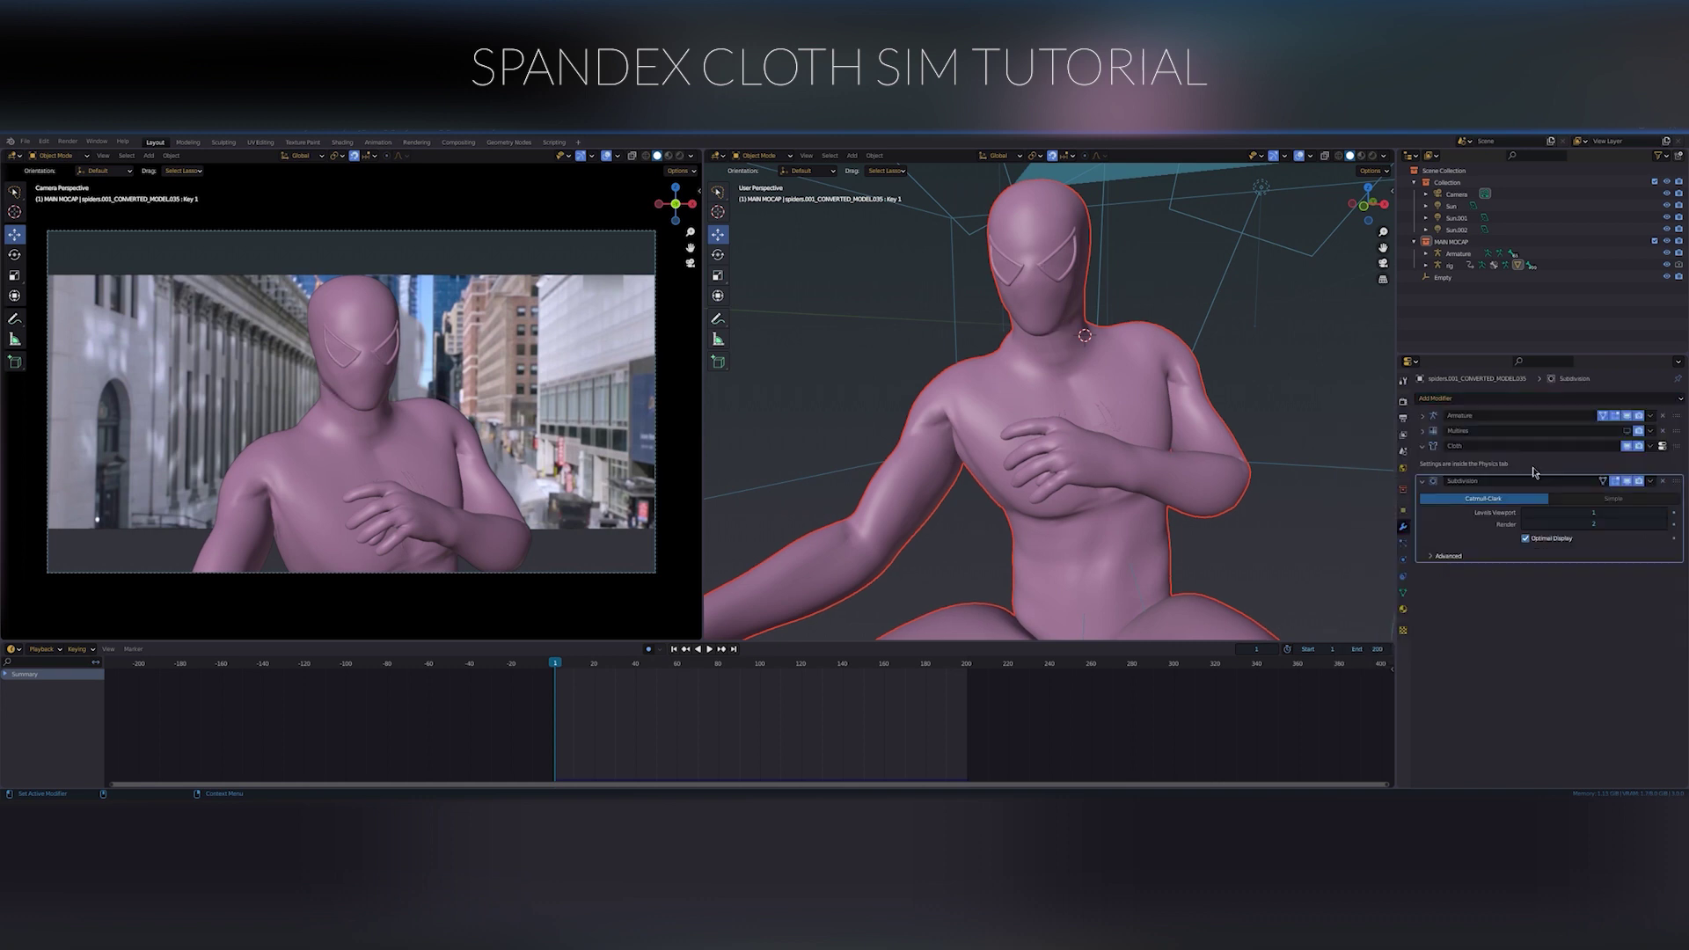
click(1527, 524)
click(1422, 481)
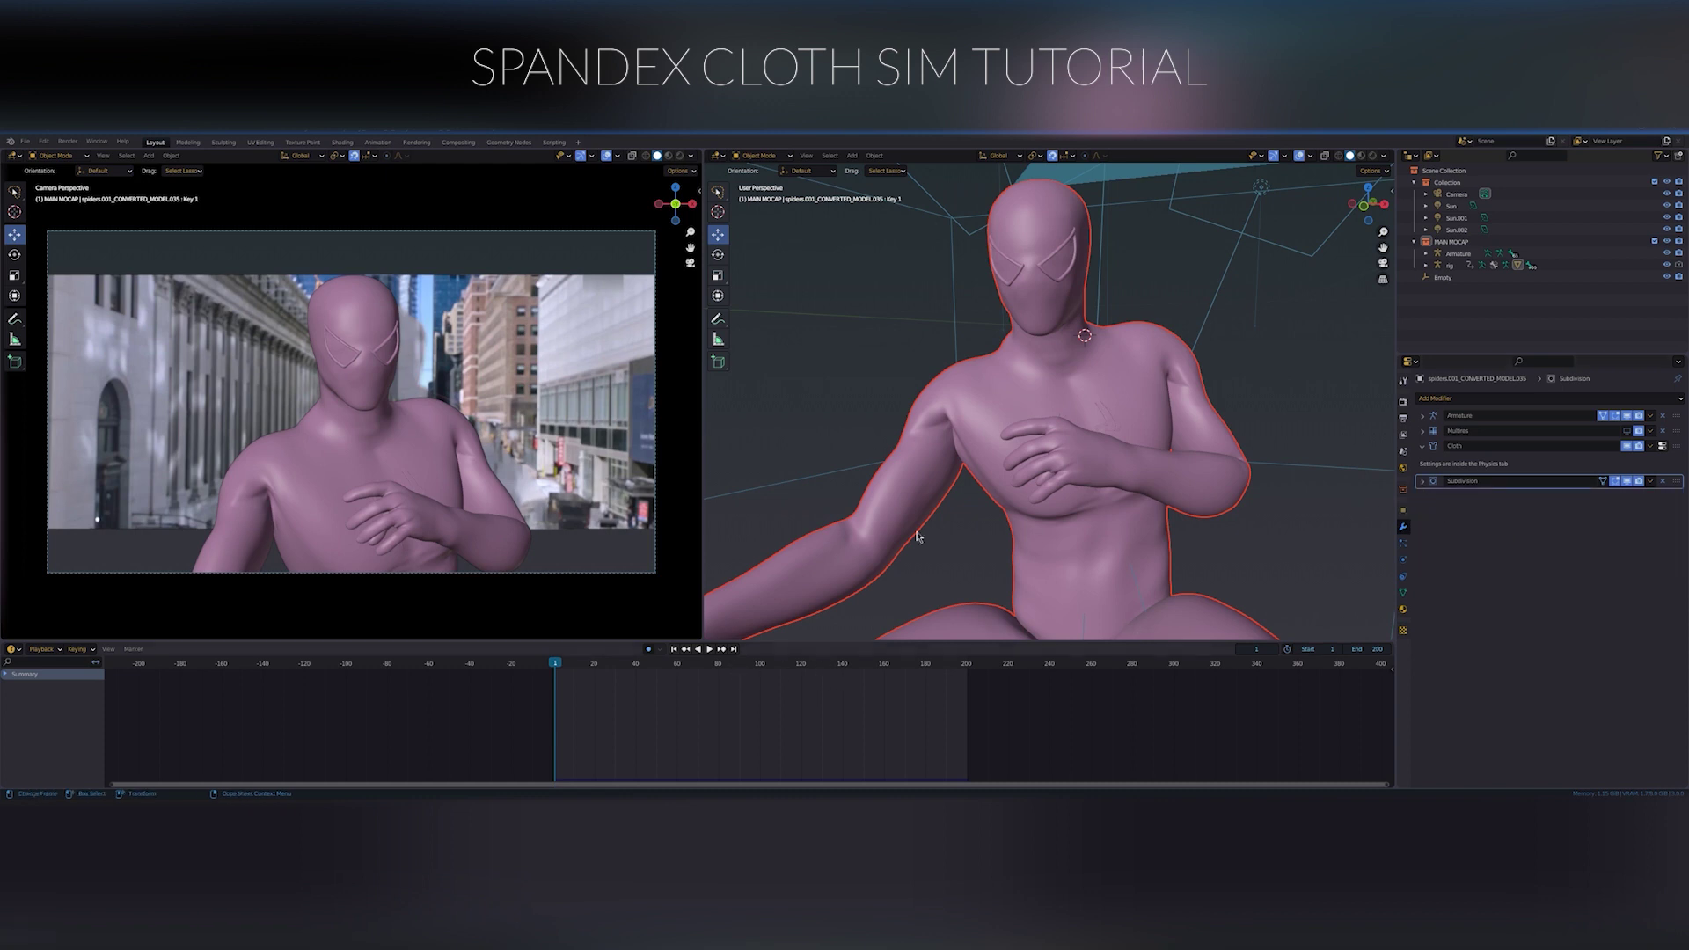
Step: Play the subdivided animation up to frame 54 and examine the wrinkles on the character's chest from the front
key(space)
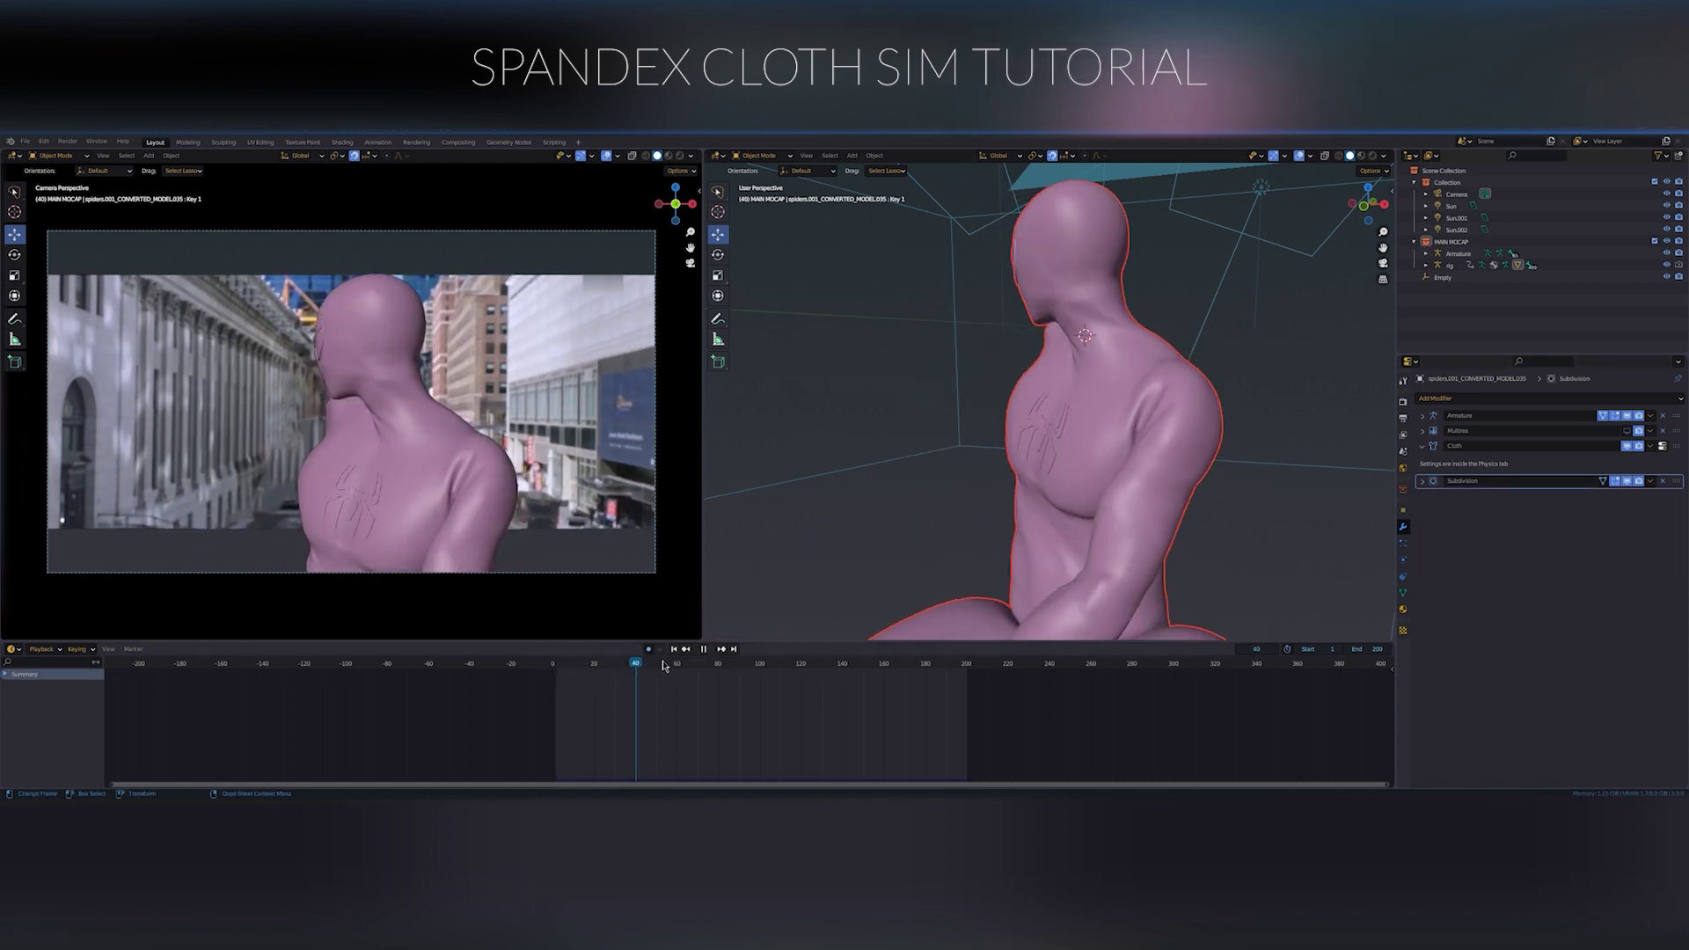
key(space)
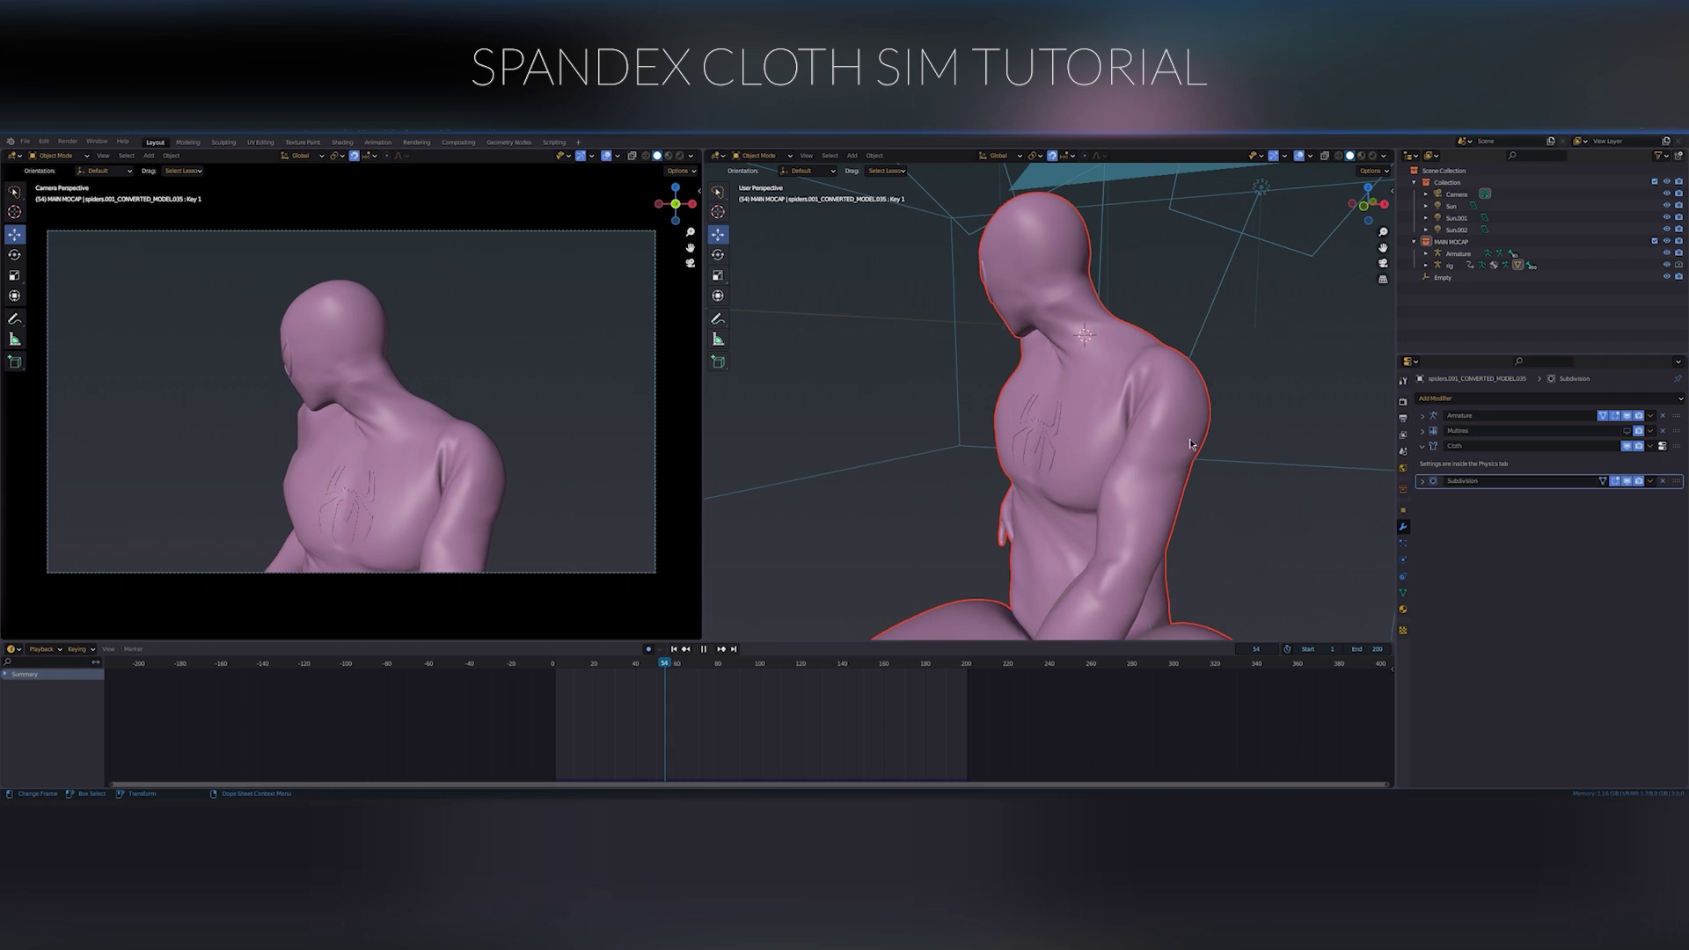
middle_drag(1189, 438, 1057, 512)
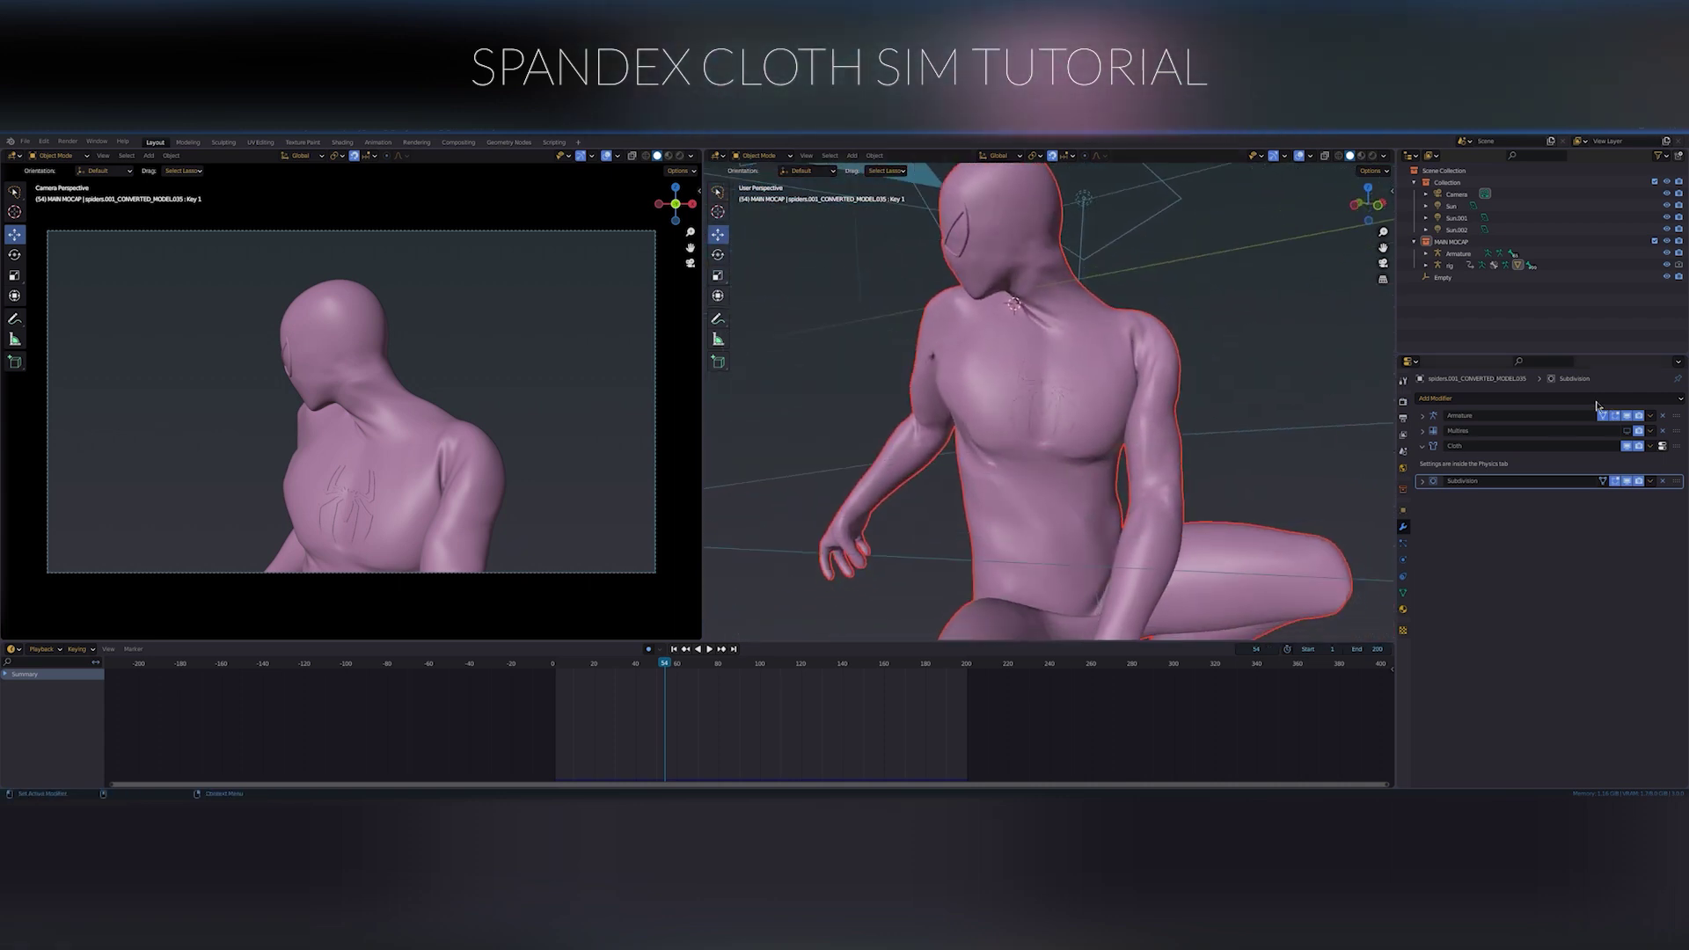
Step: Compare the mesh with and without the Cloth modifier's viewport display at frame 54, and resume playback
click(1627, 447)
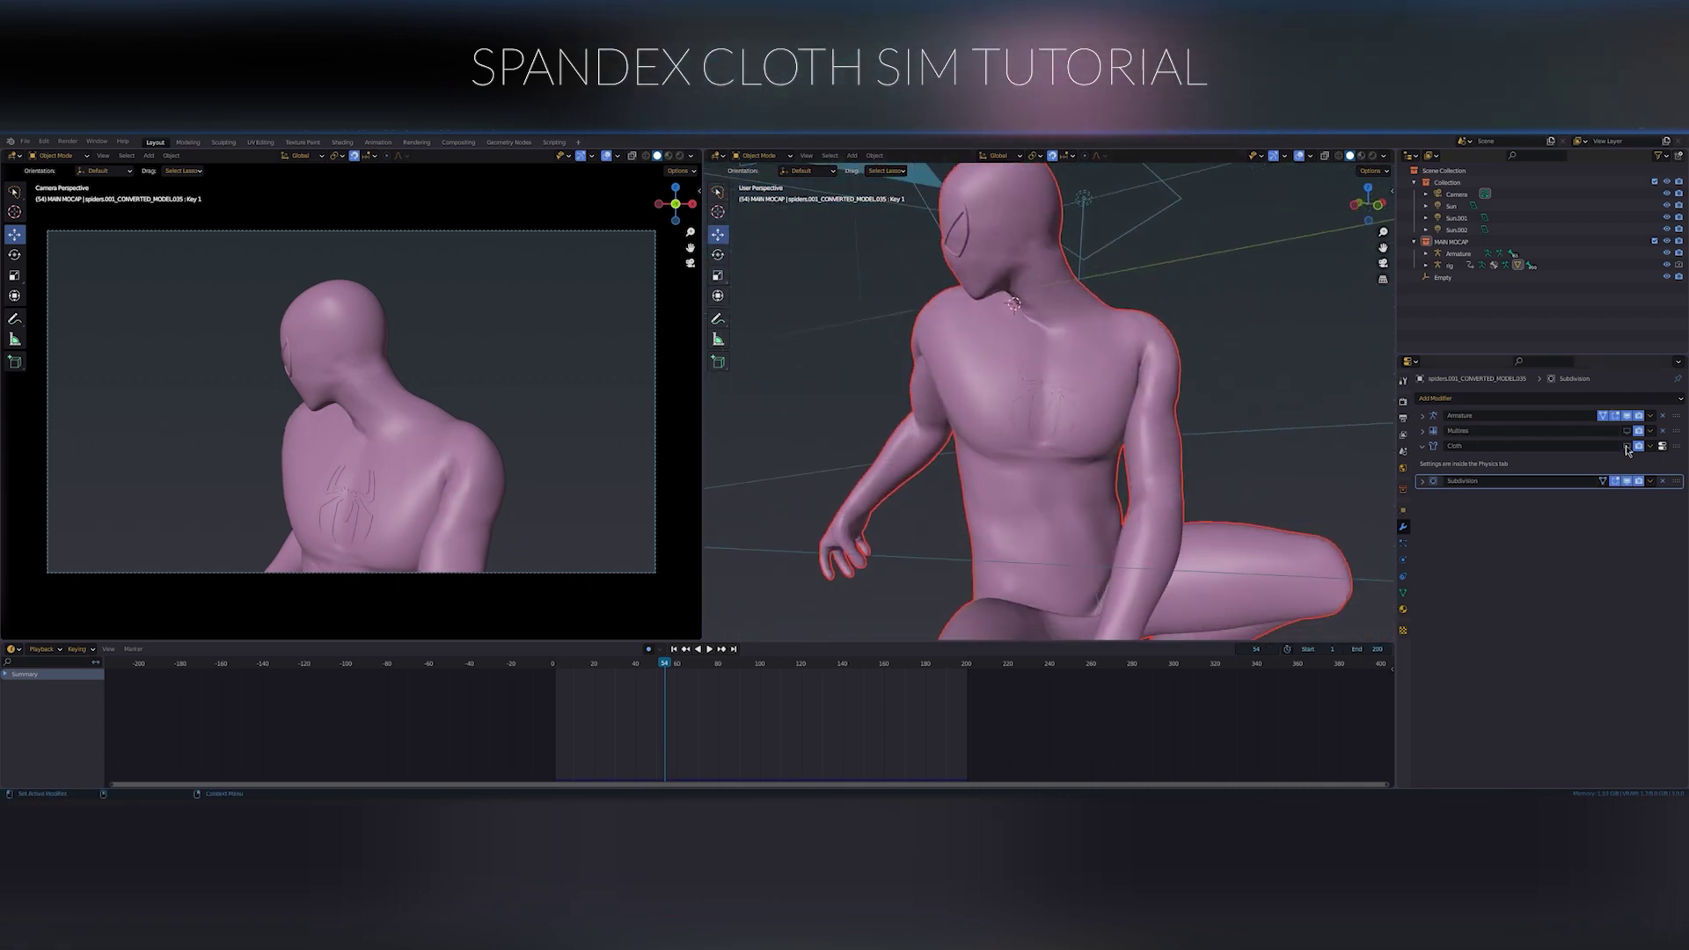
click(1626, 446)
click(1627, 447)
click(1627, 447)
mouse_move(978, 500)
middle_down()
mouse_move(1060, 499)
mouse_move(973, 499)
middle_up()
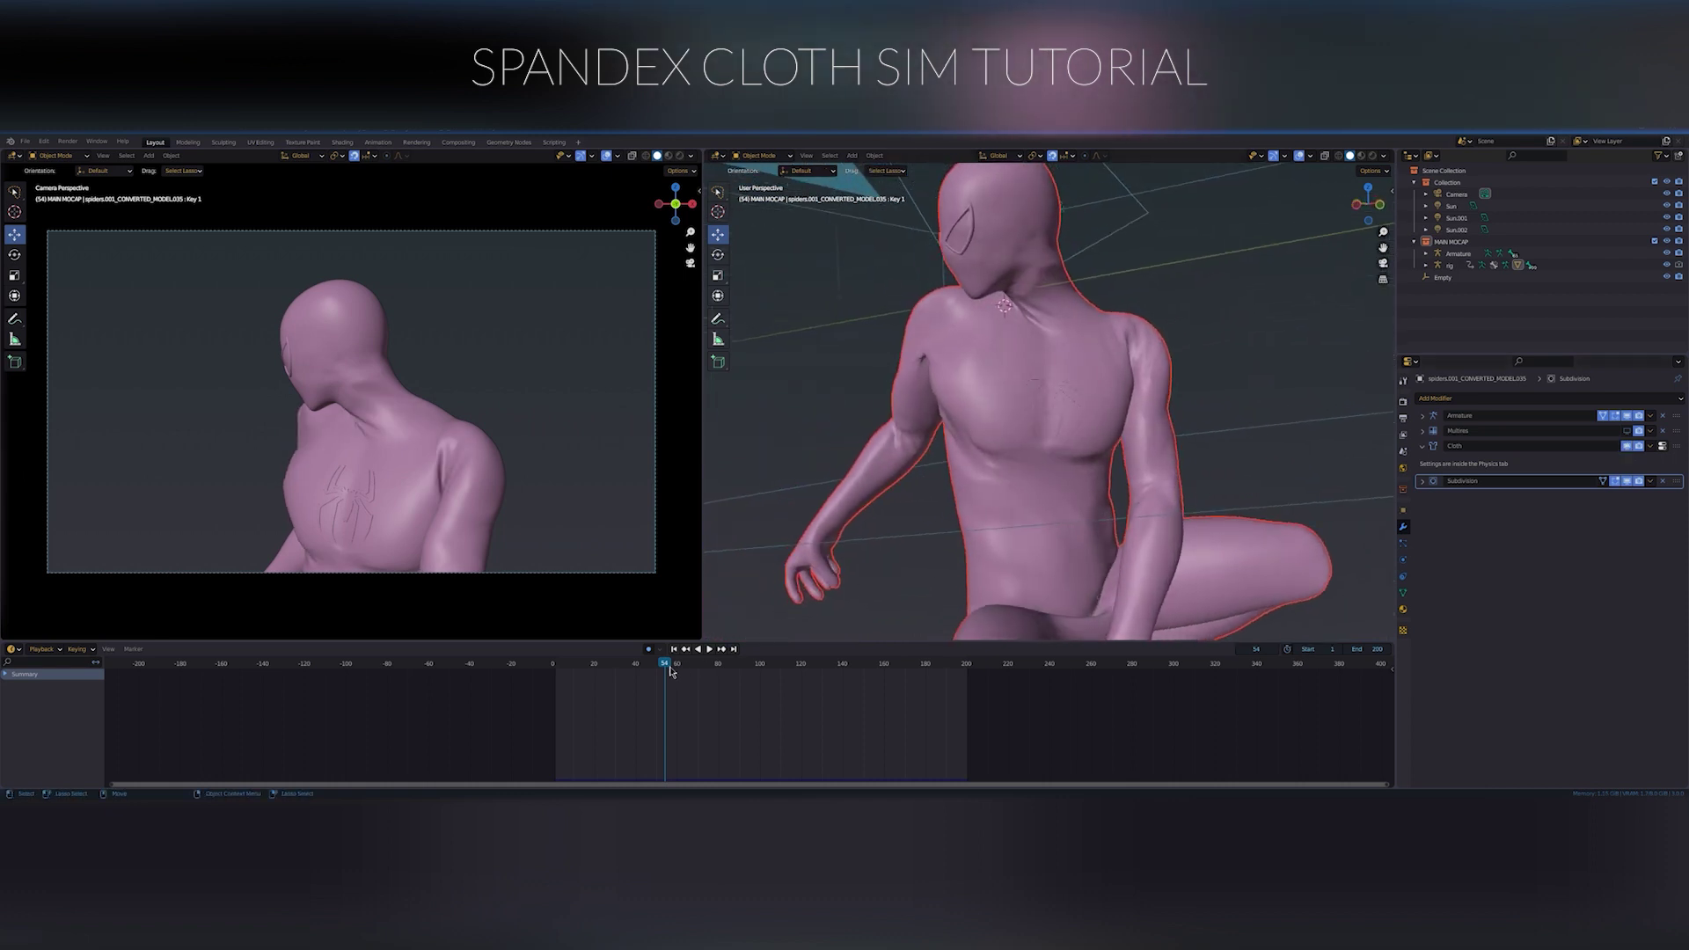
key(space)
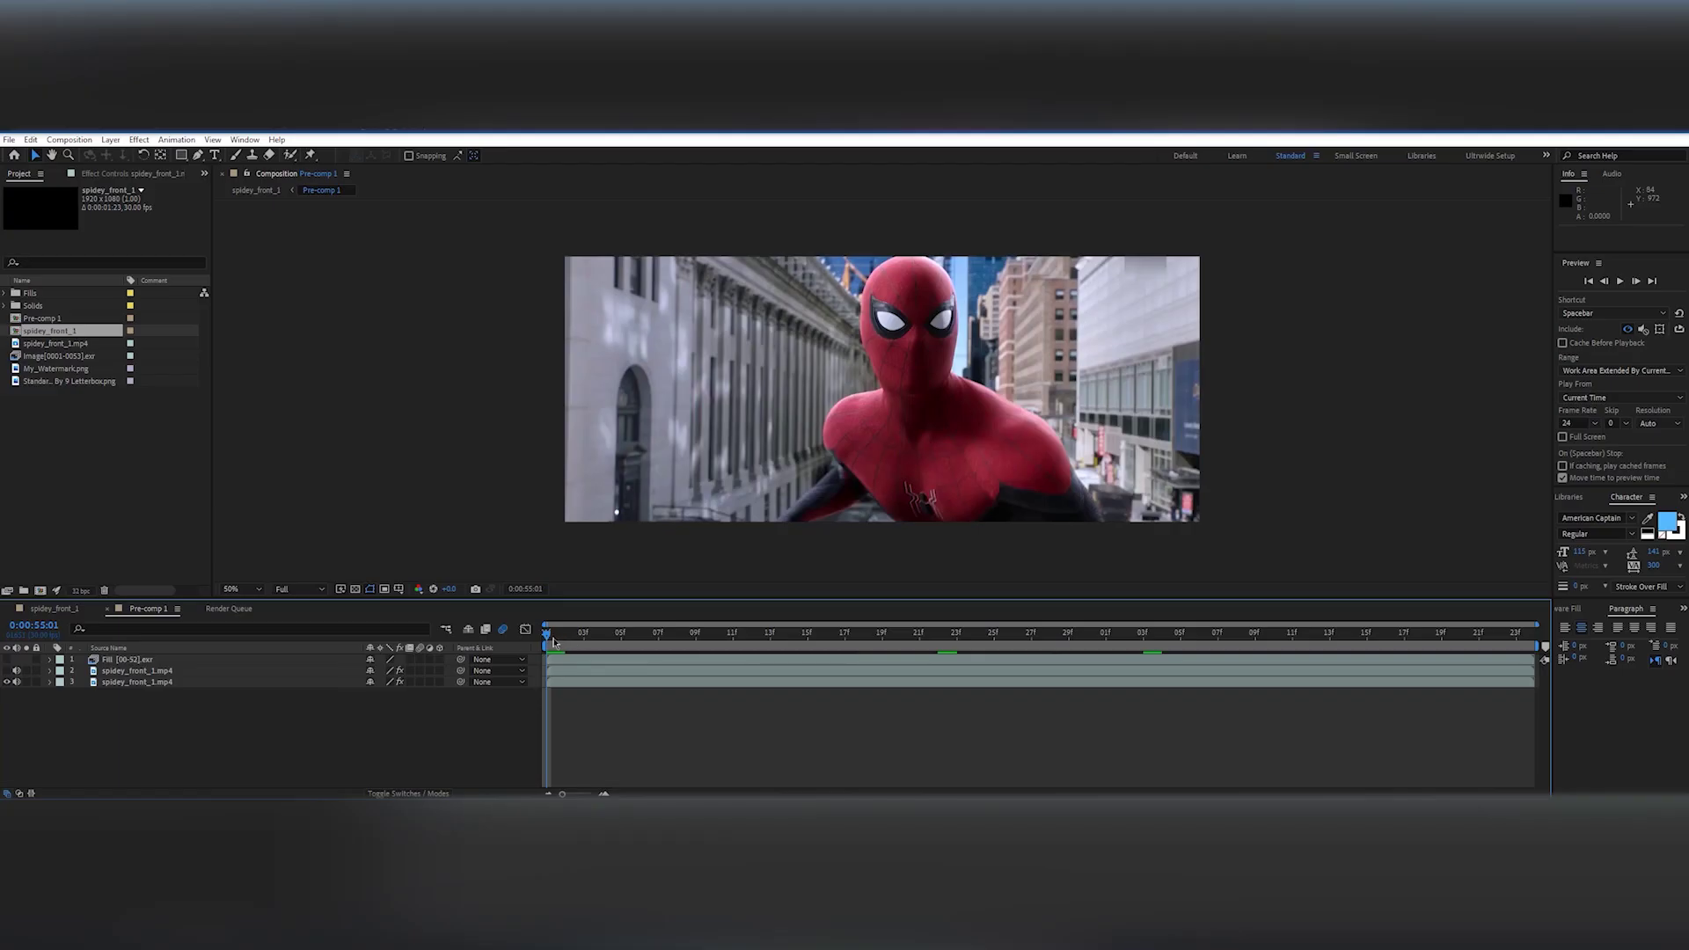
Step: Switch to After Effects and preview the original Spider-Man footage in Pre-comp 1, returning to its first frame
key(space)
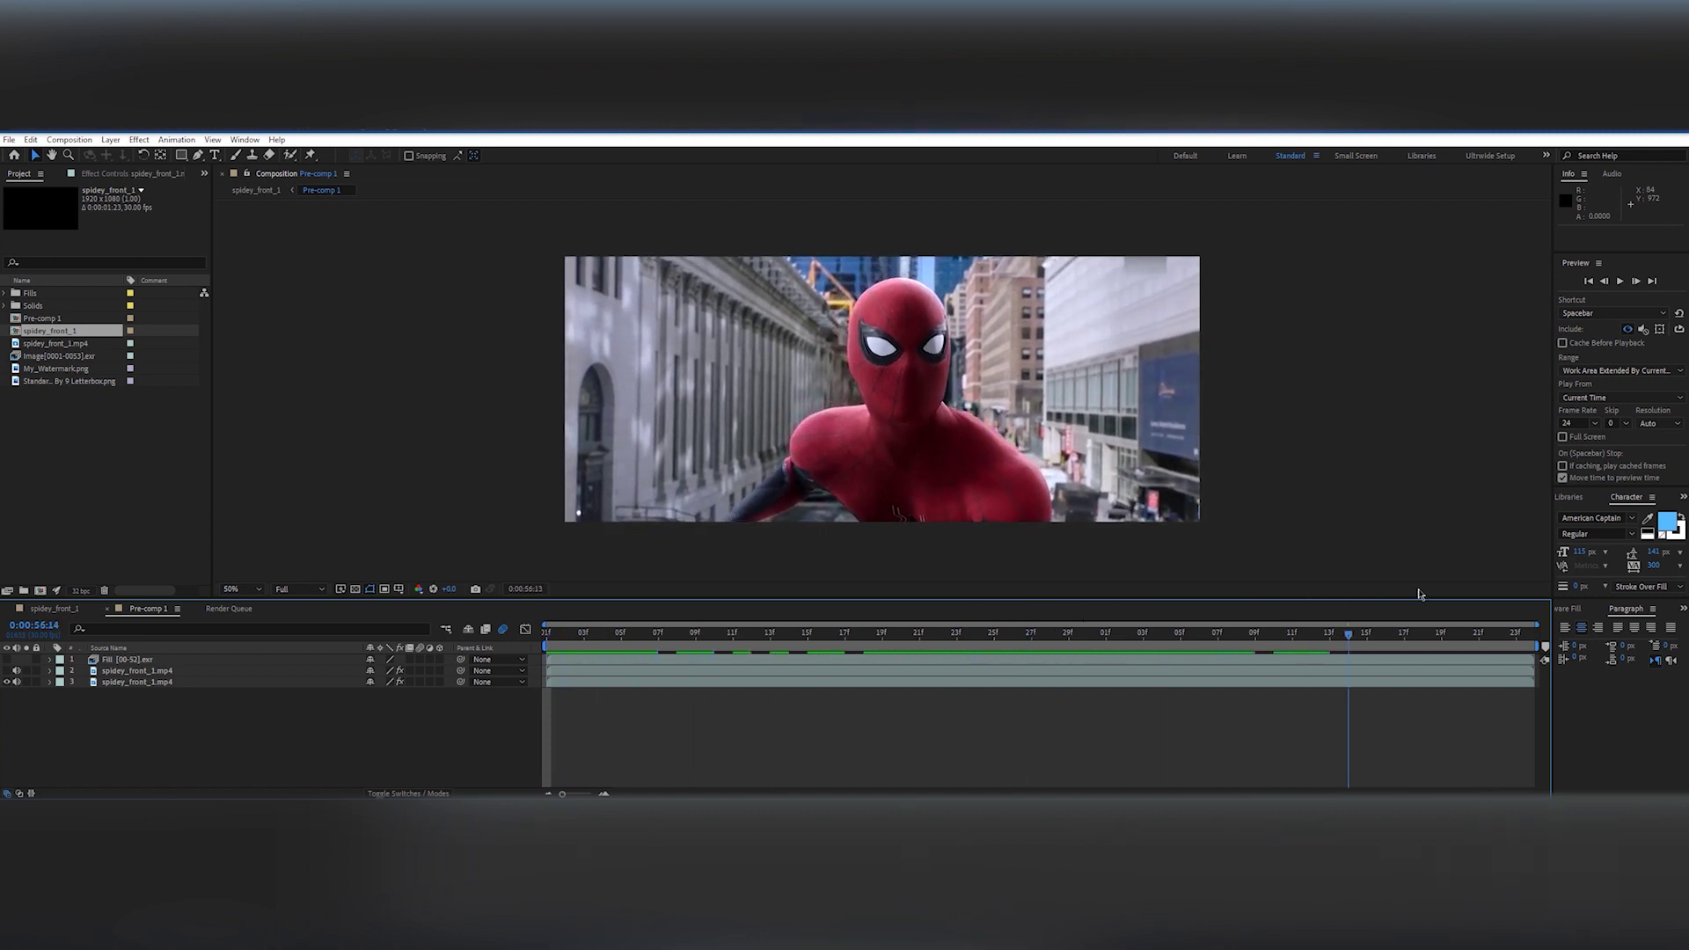
drag(805, 644, 512, 660)
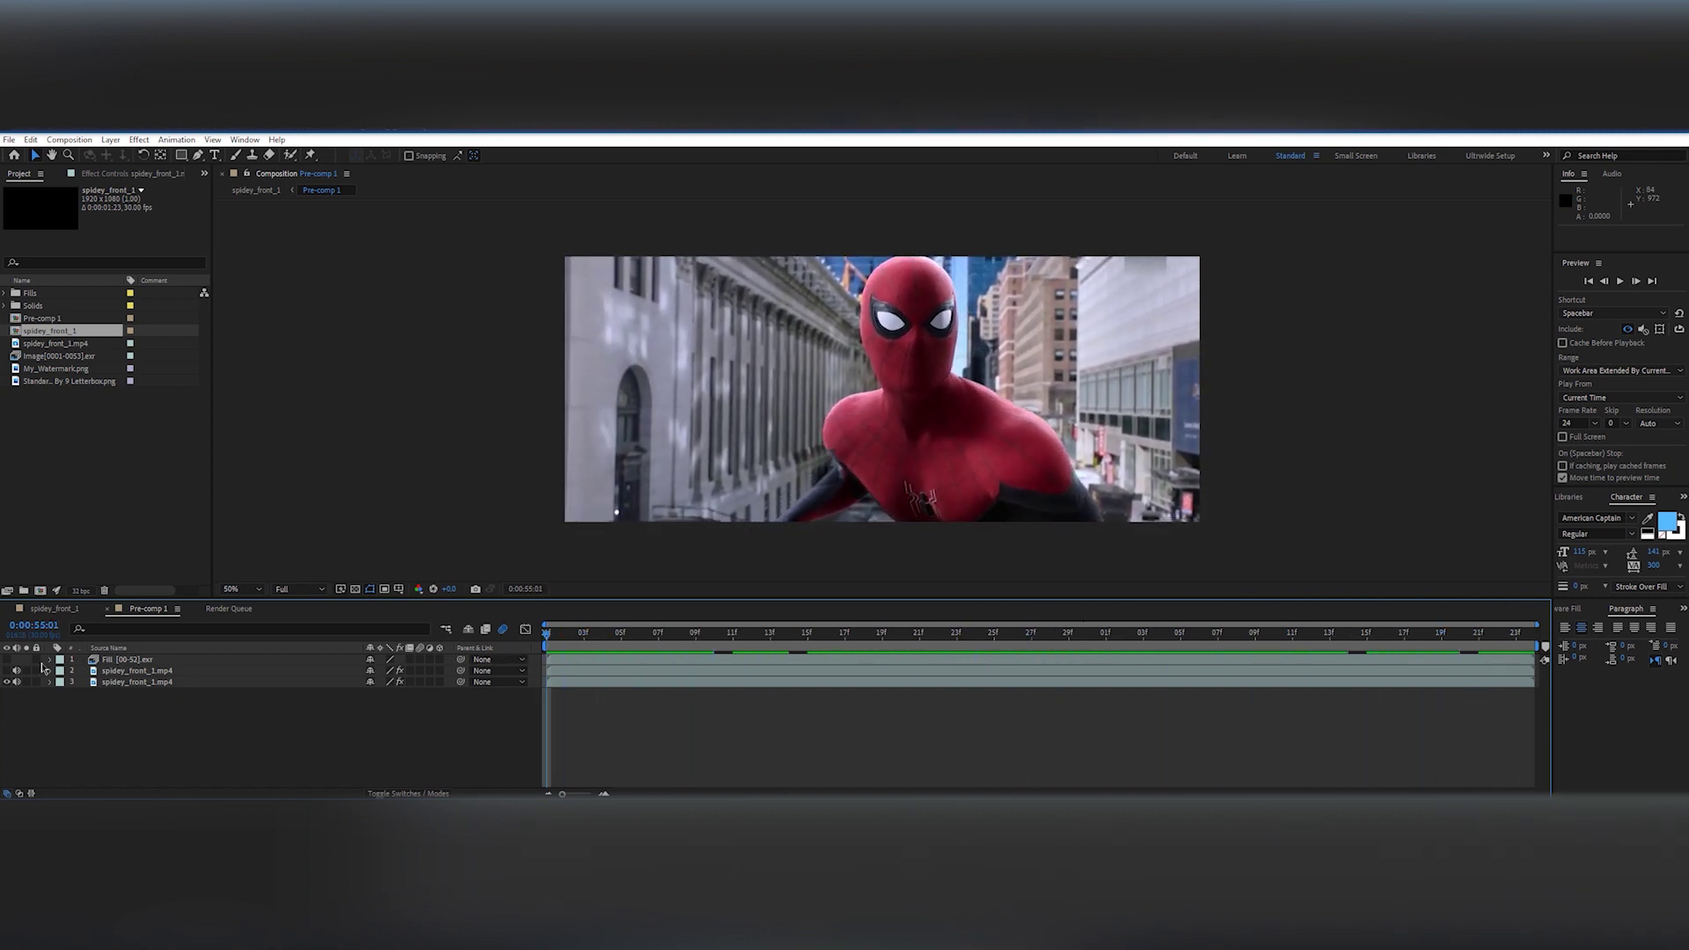
Step: Show the masked spidey_front_1.mp4 layer instead of the original footage, select it, and scrub through to check the character masks
click(7, 671)
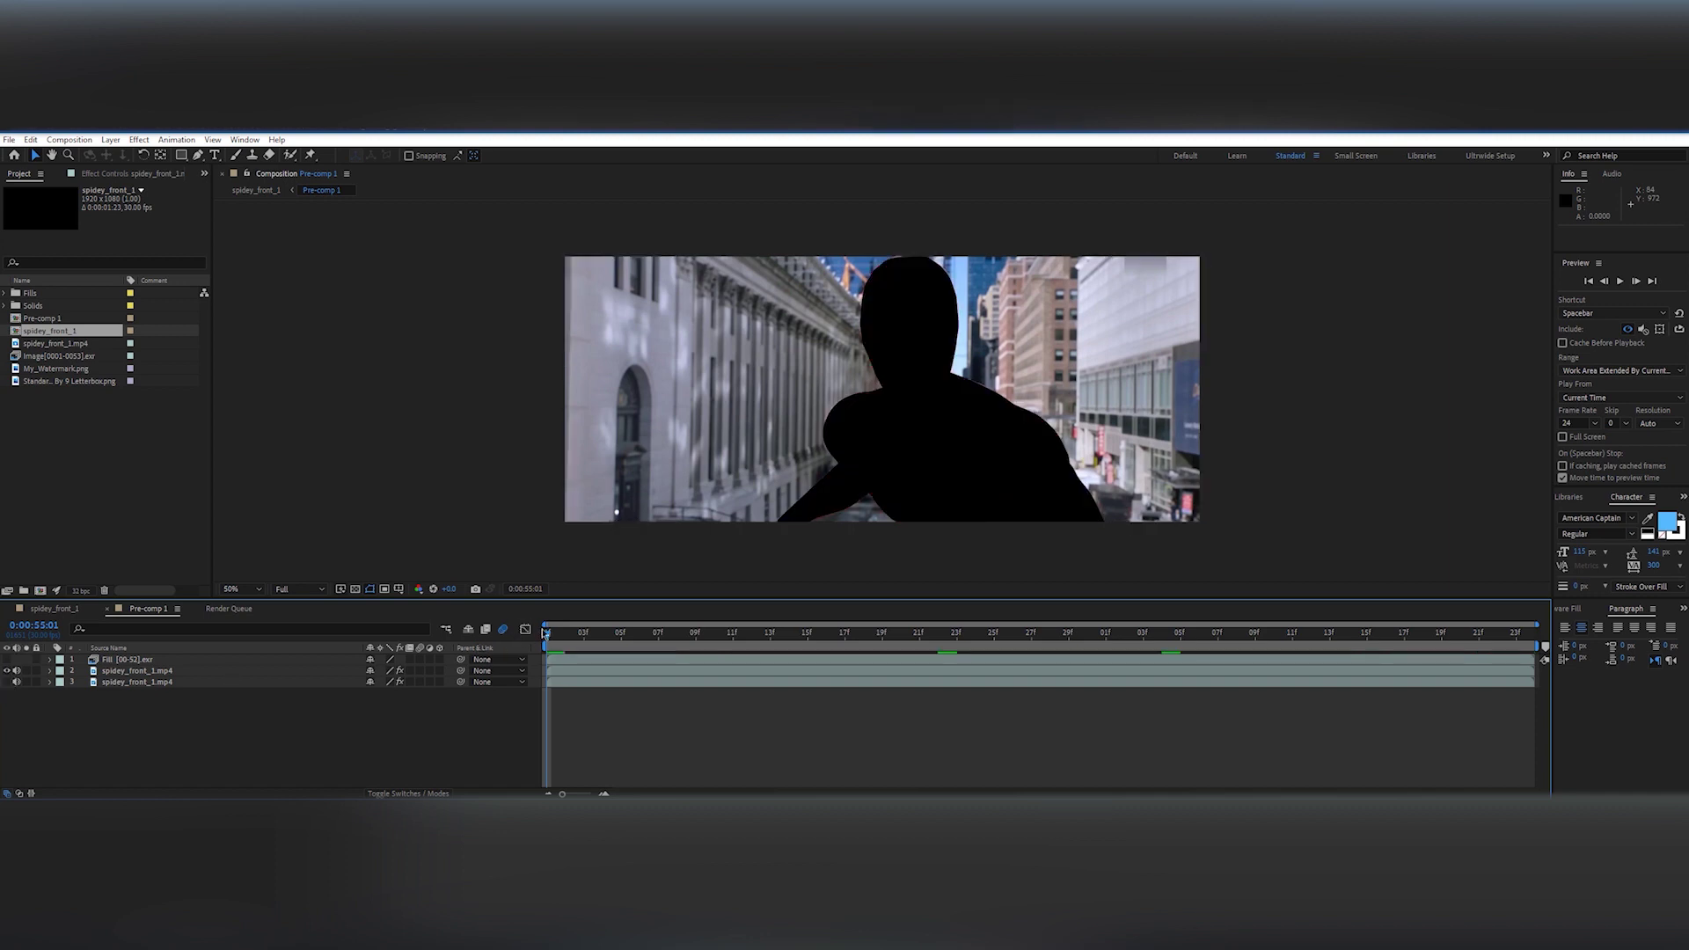
click(151, 672)
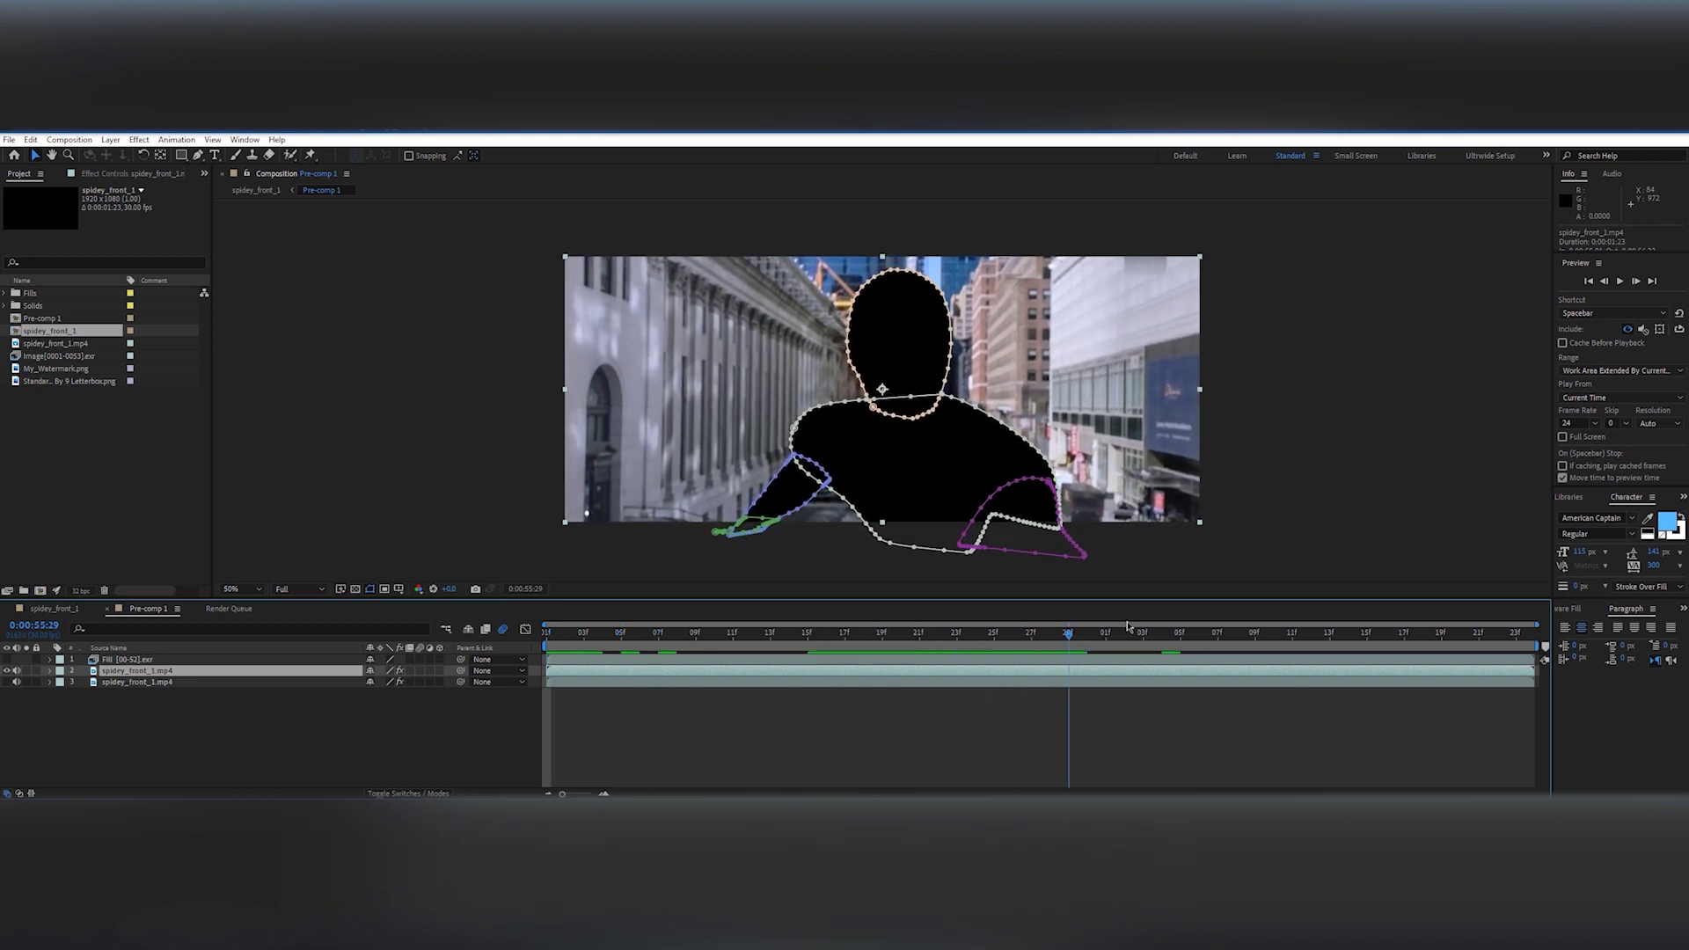
drag(1374, 630, 583, 632)
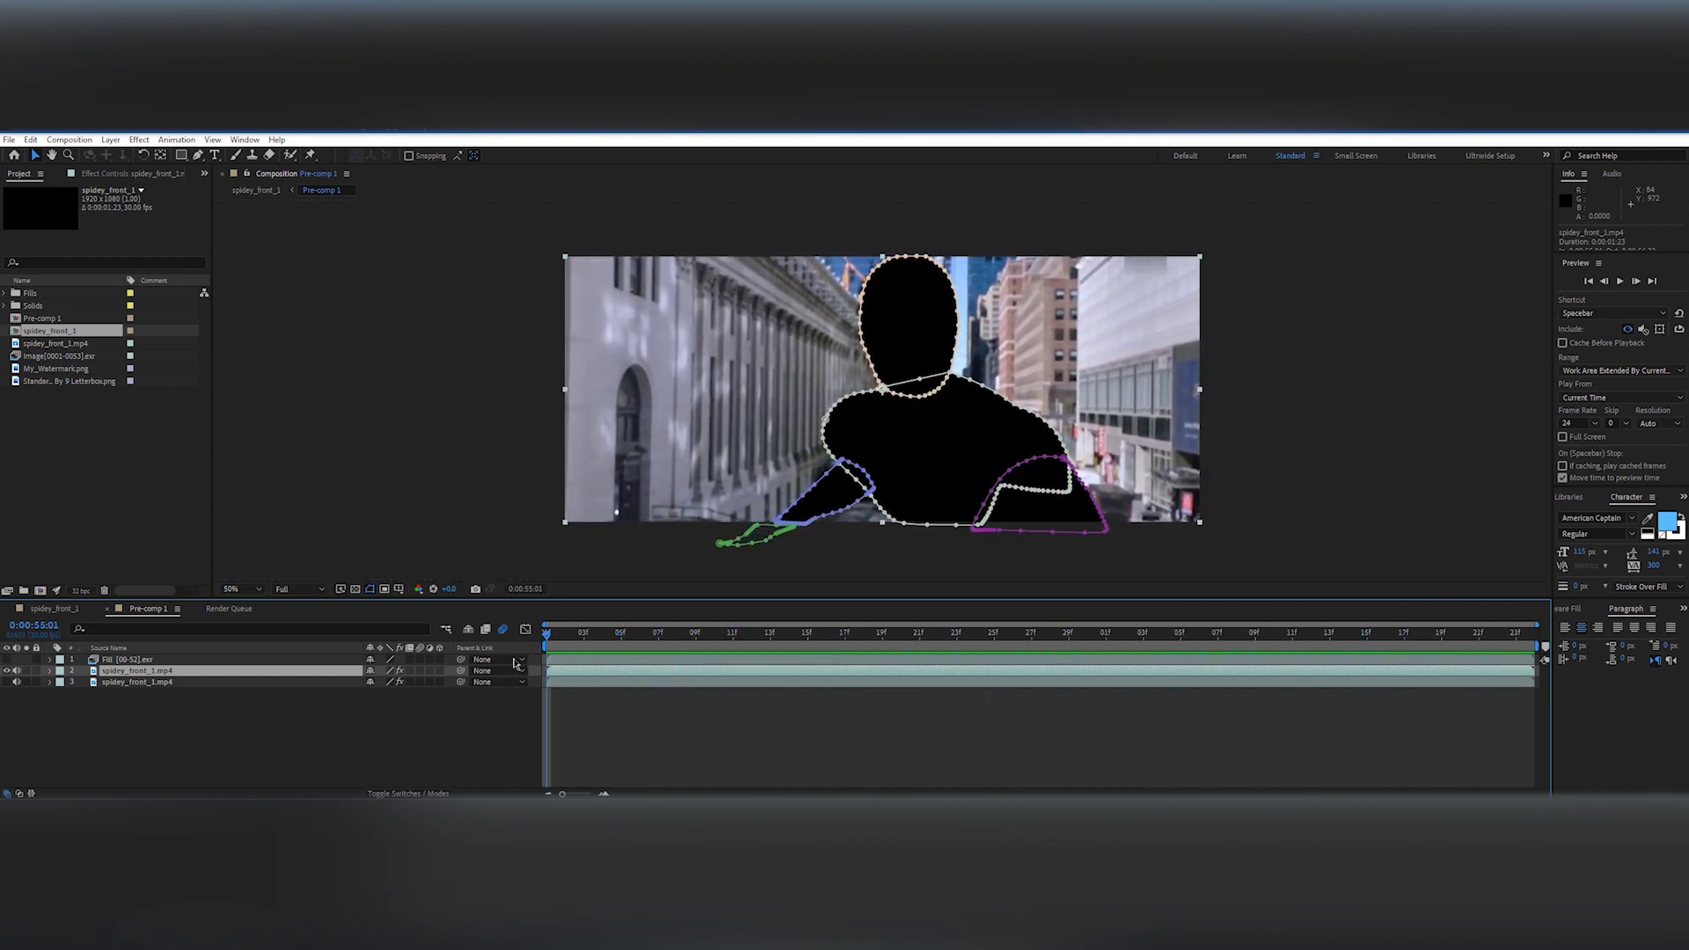
Step: Show the Fill image sequence layer, hide the mask outlines, and scrub through the clean background plate
click(7, 659)
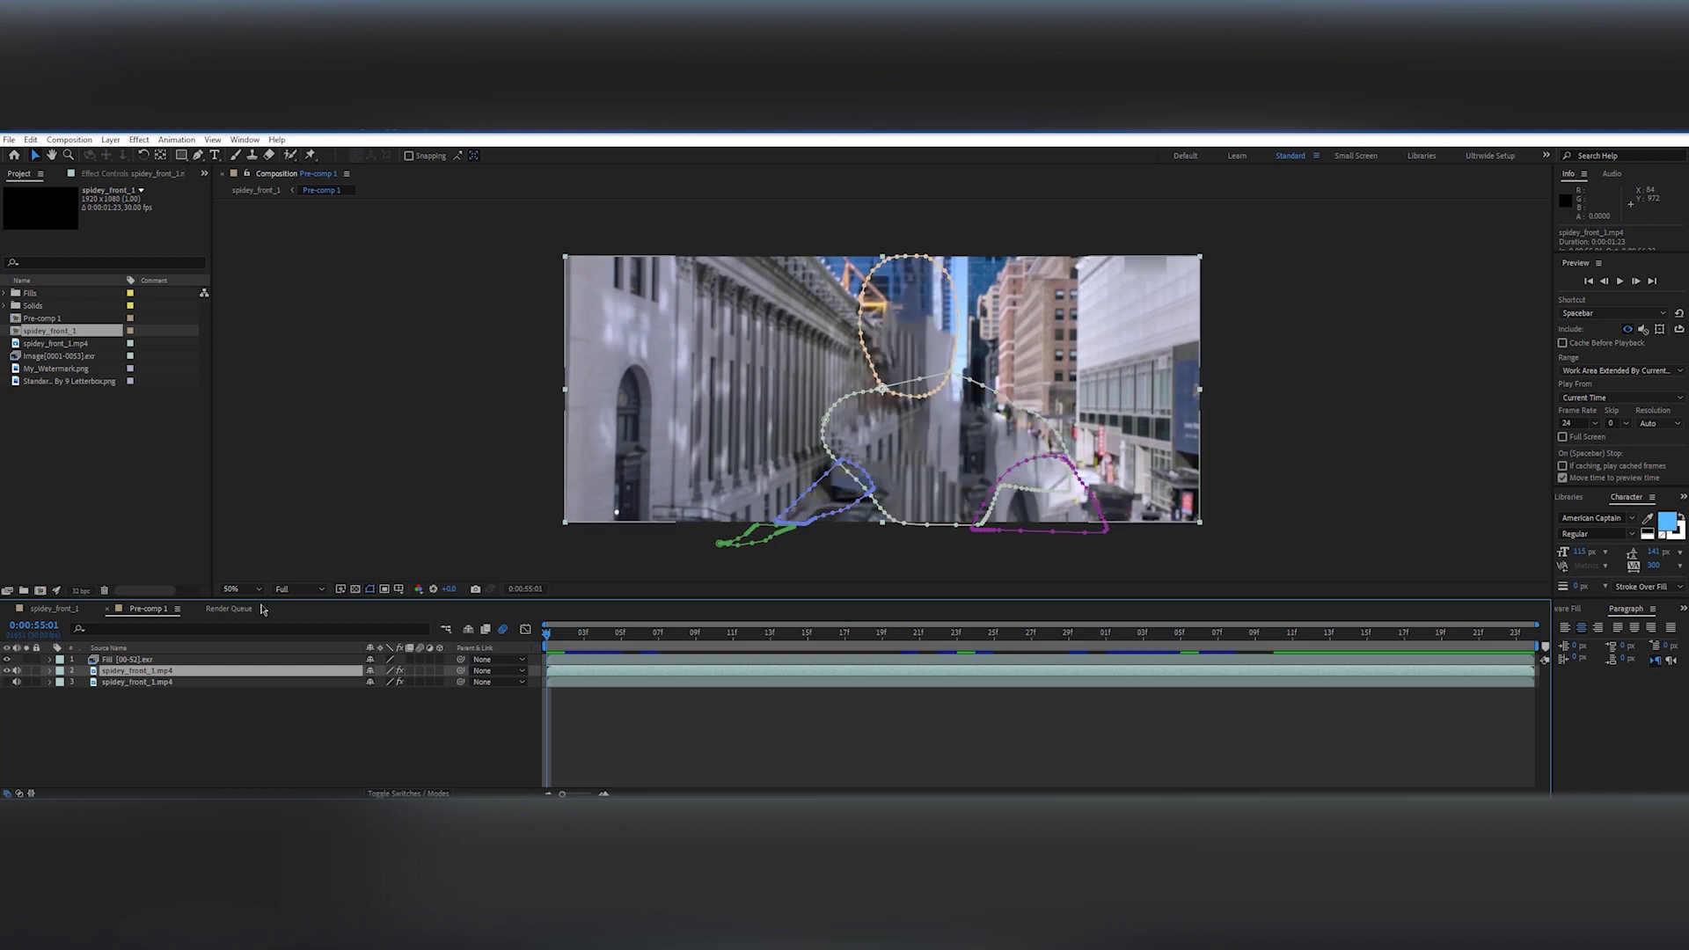
click(370, 589)
drag(570, 641, 789, 632)
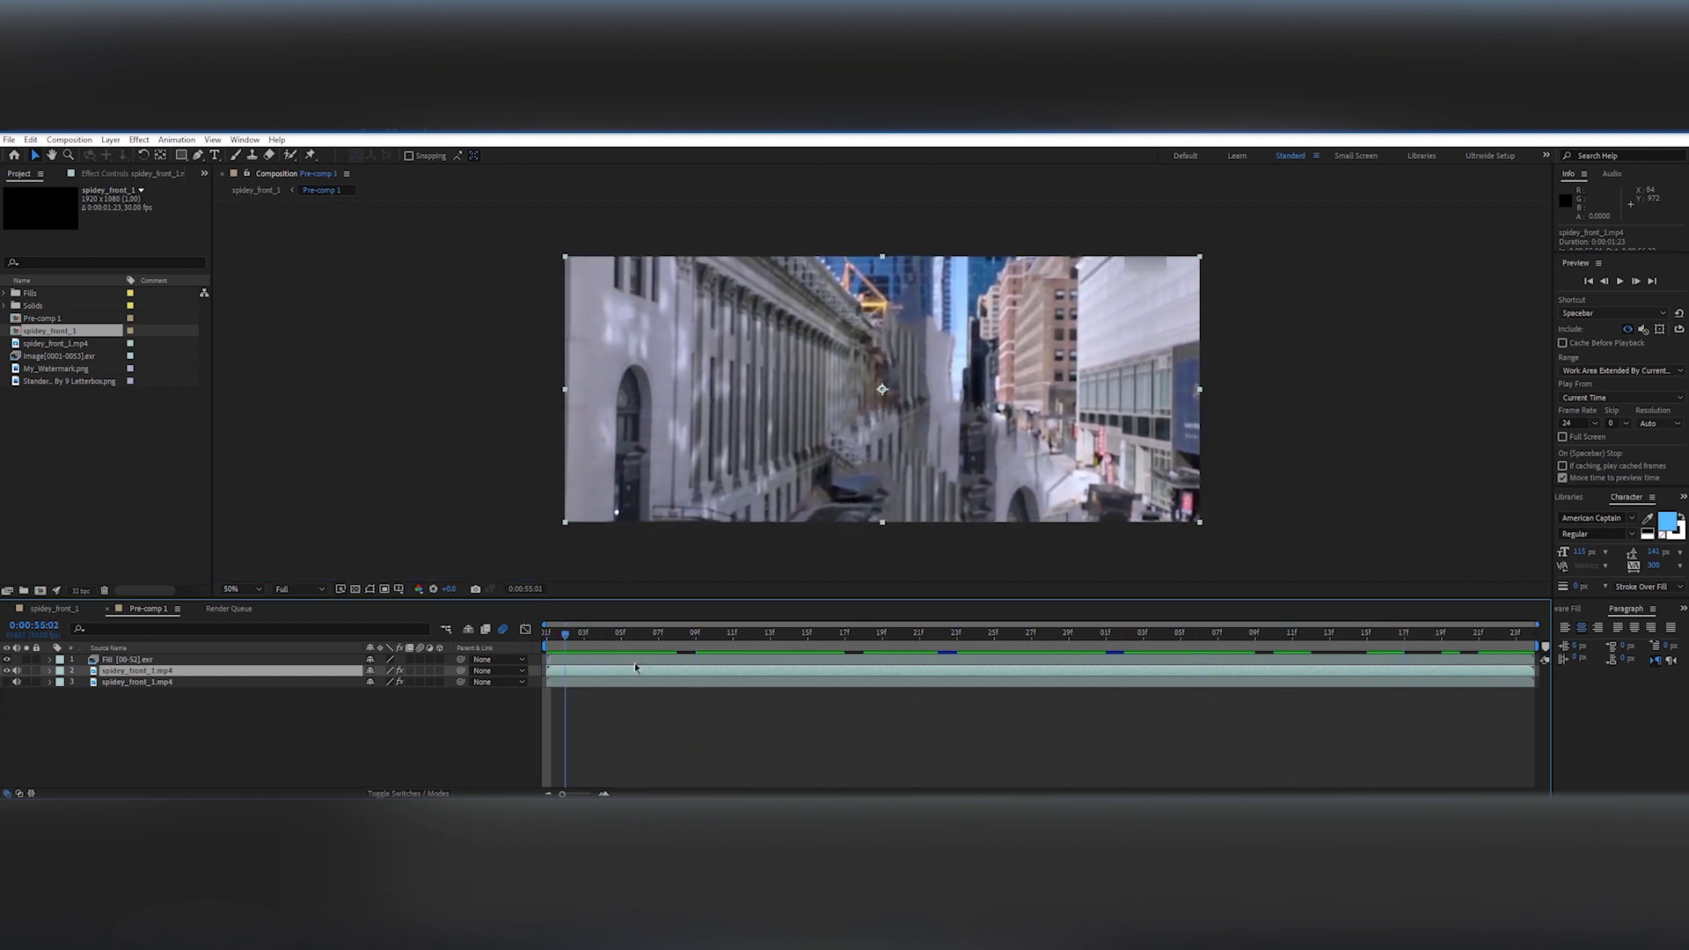